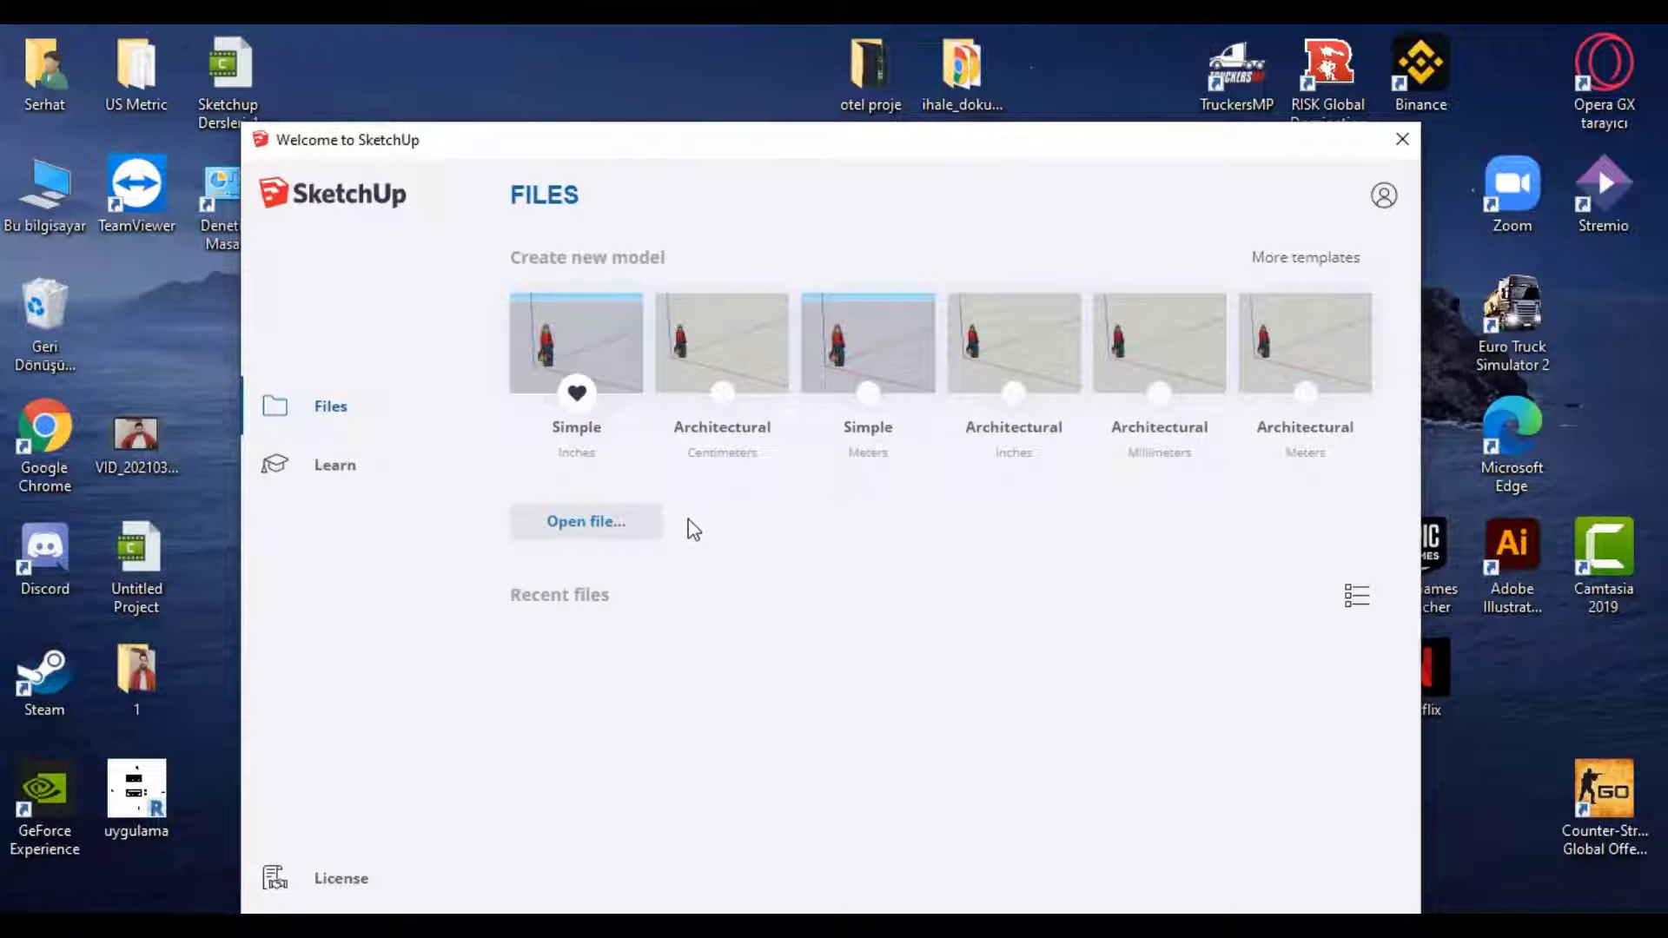
Step: Start a model from the Architectural Centimeters template, inspect Laura's definition name, then deselect her
click(726, 341)
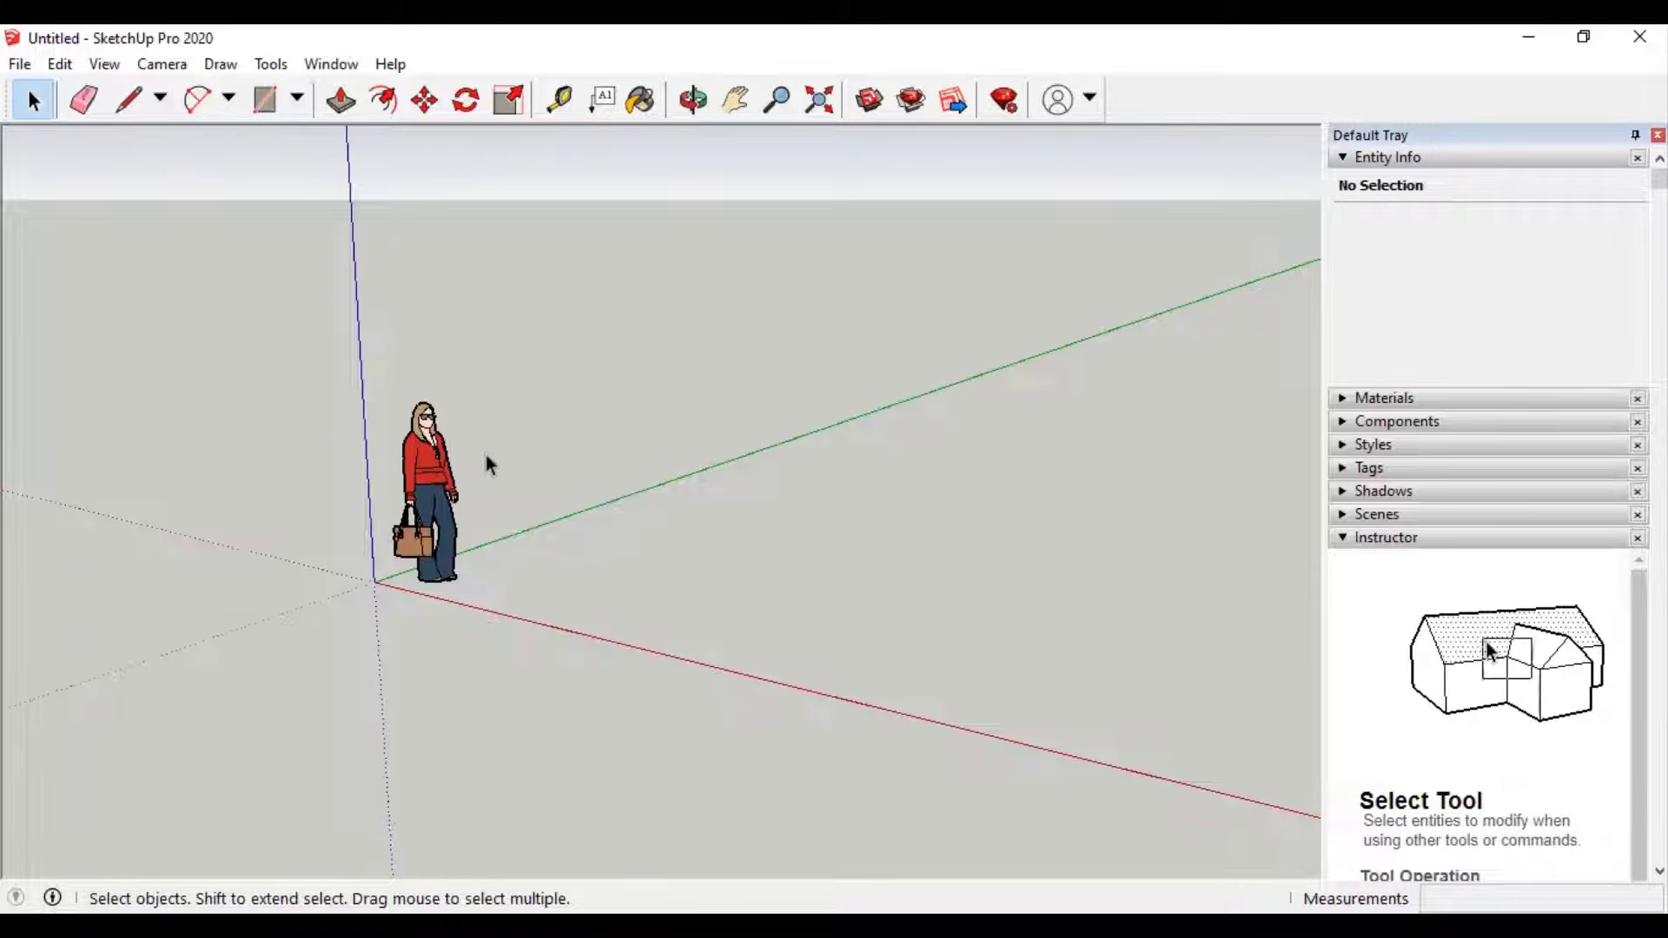
click(425, 486)
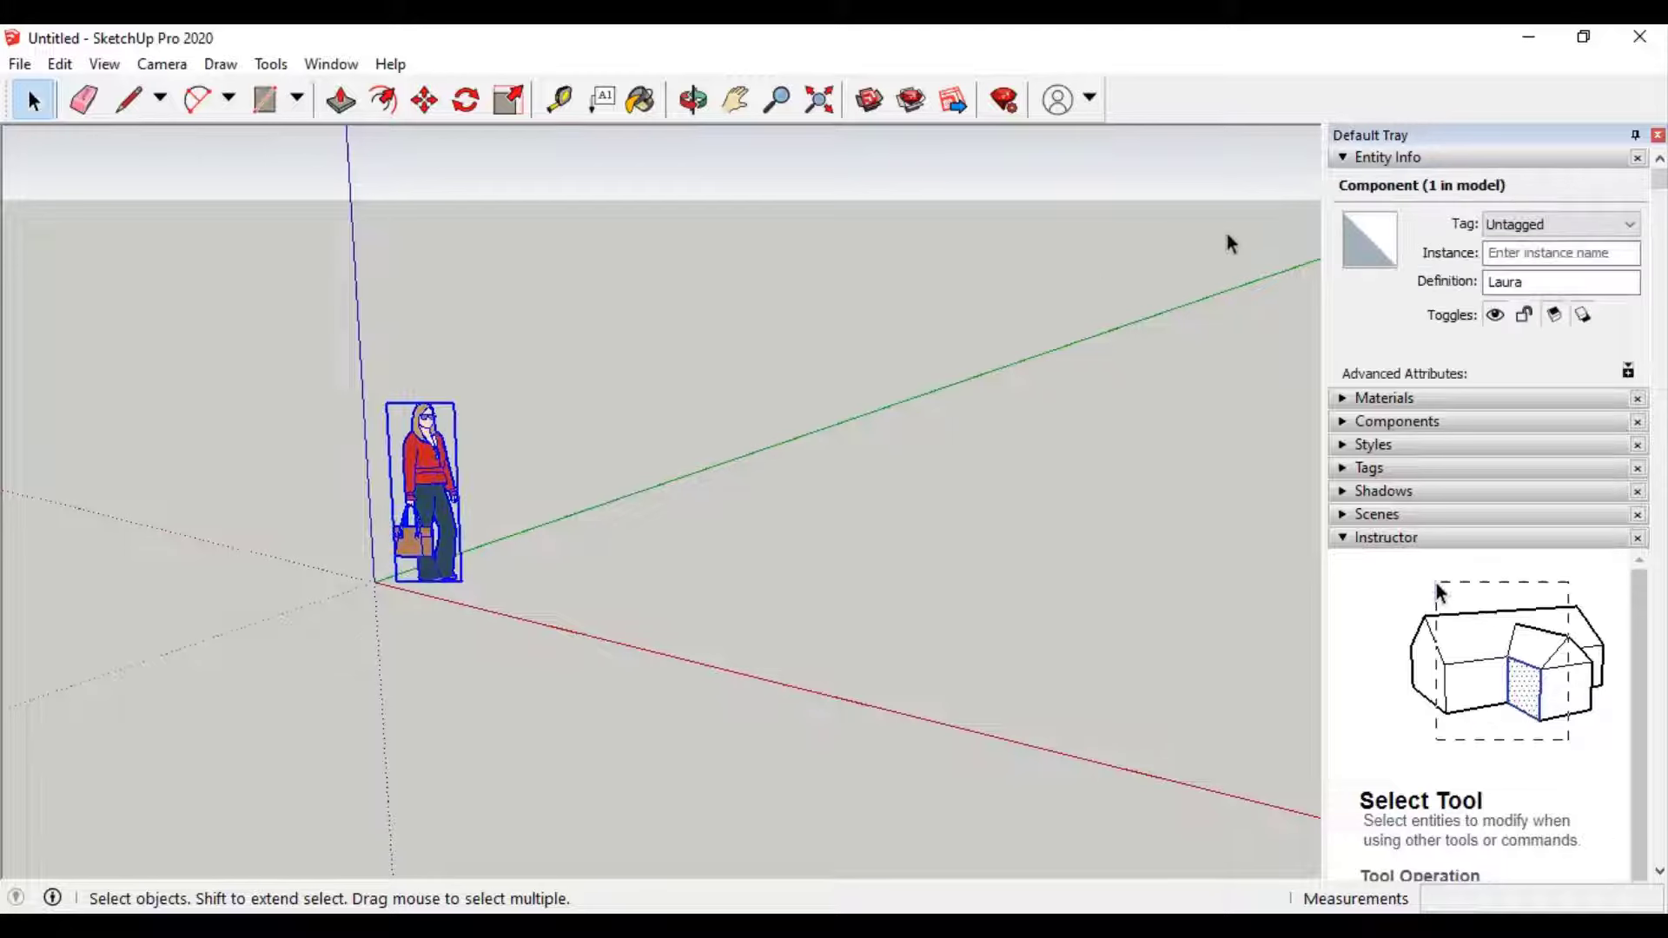
click(1538, 281)
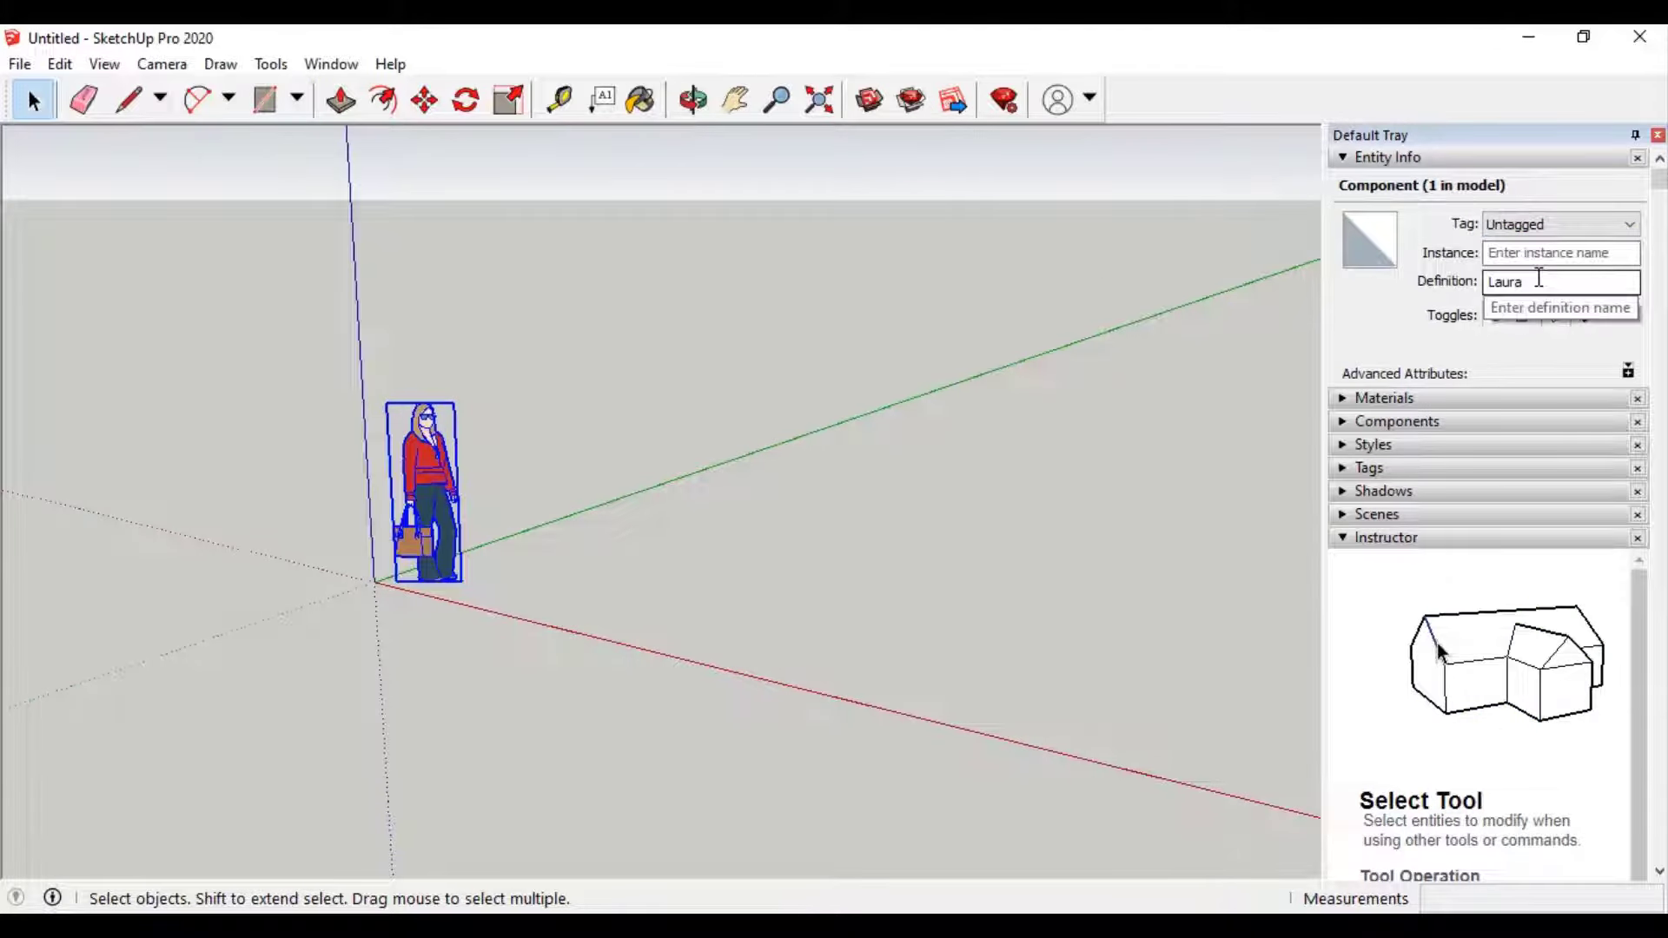
double_click(1520, 282)
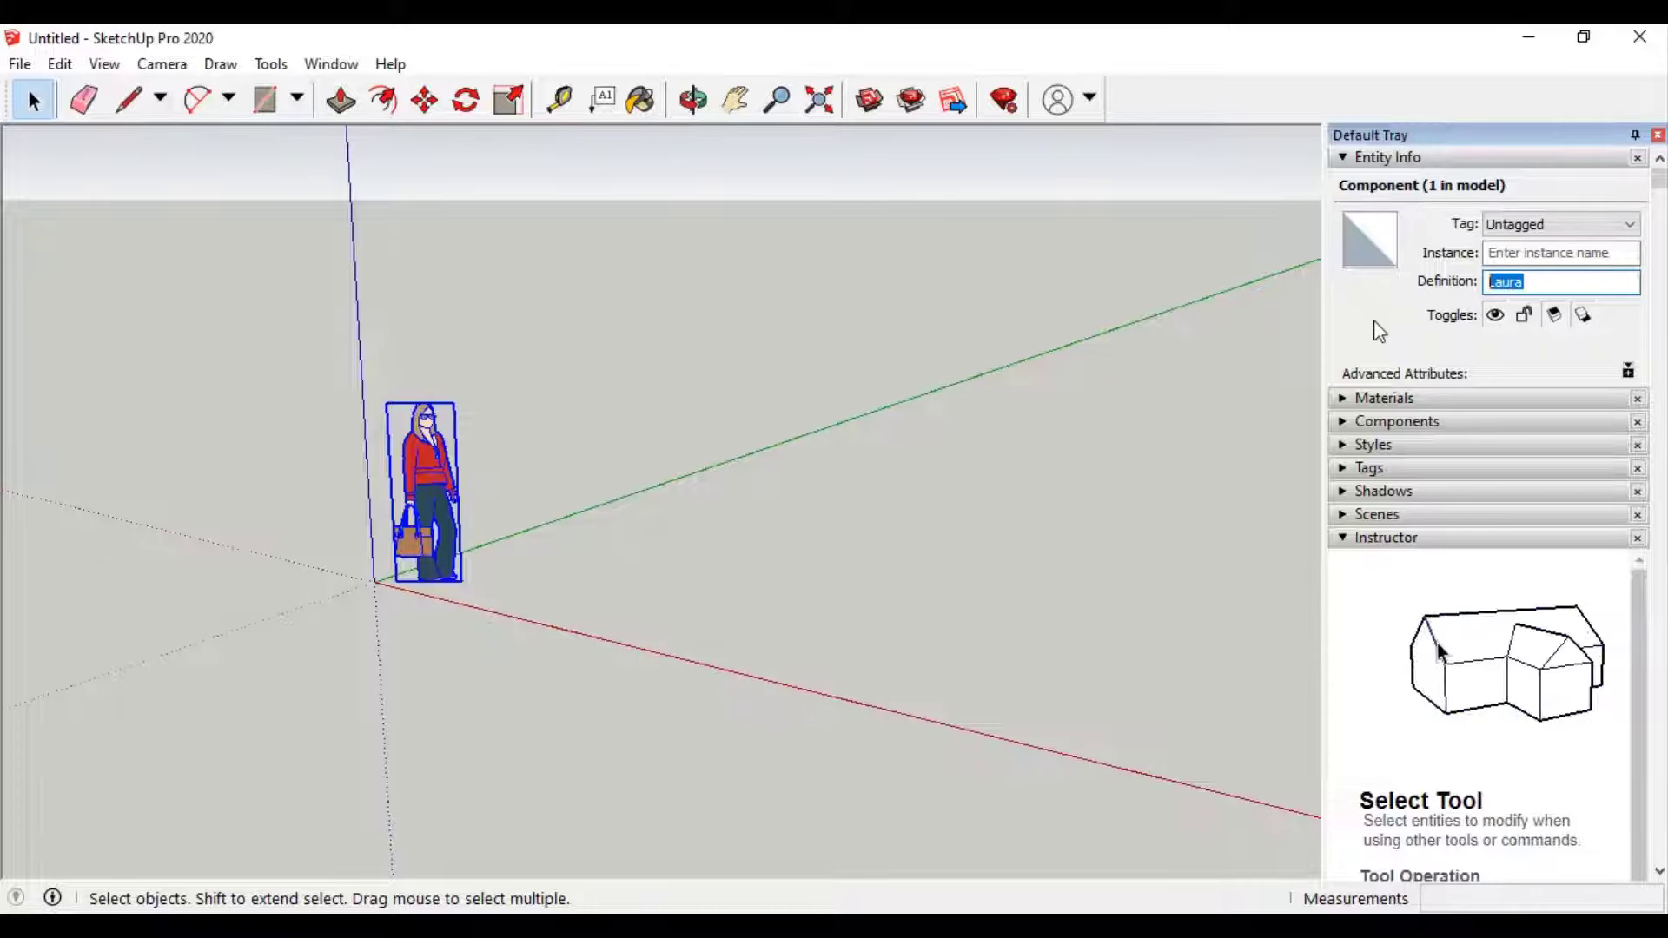
click(544, 432)
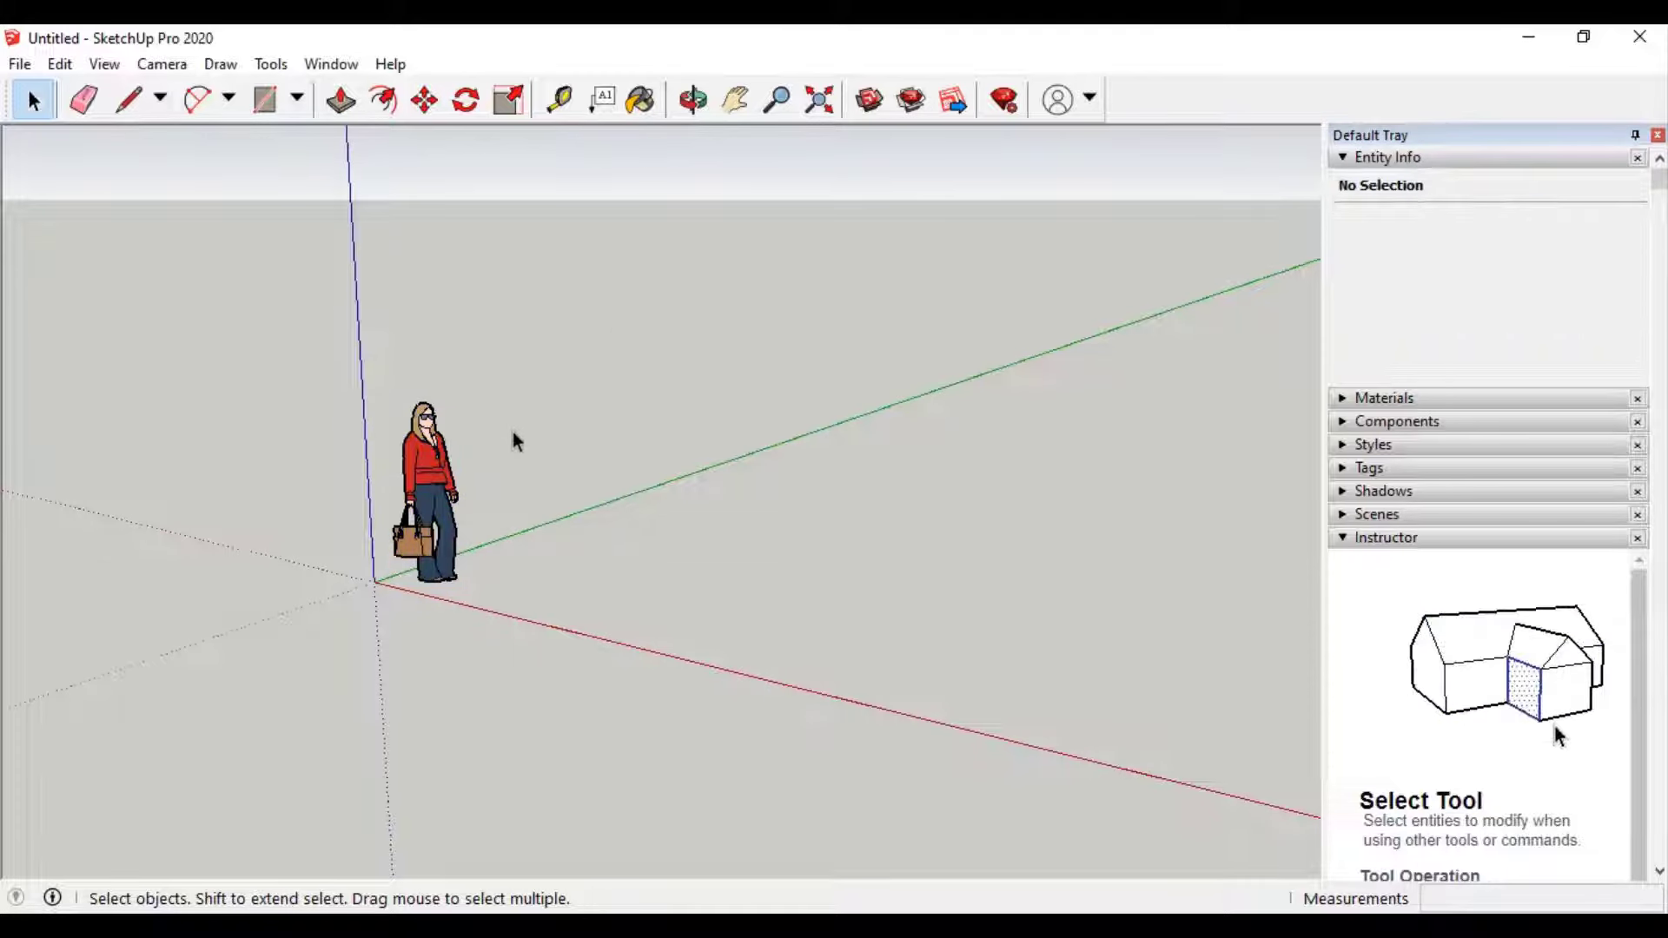
click(559, 100)
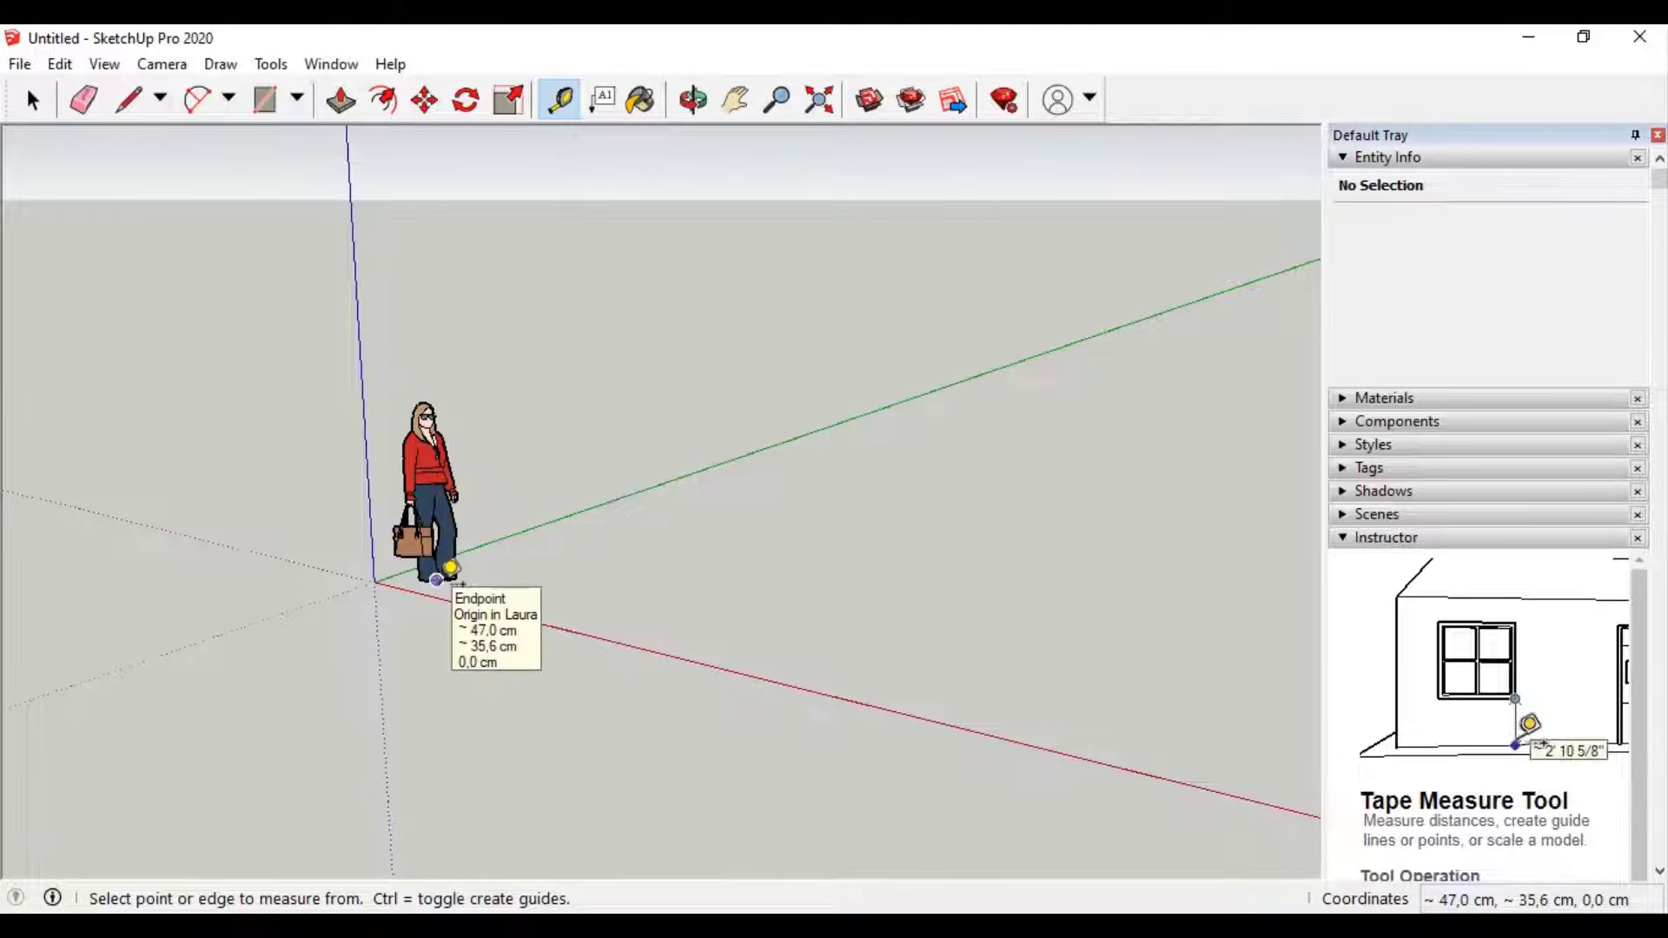
click(450, 569)
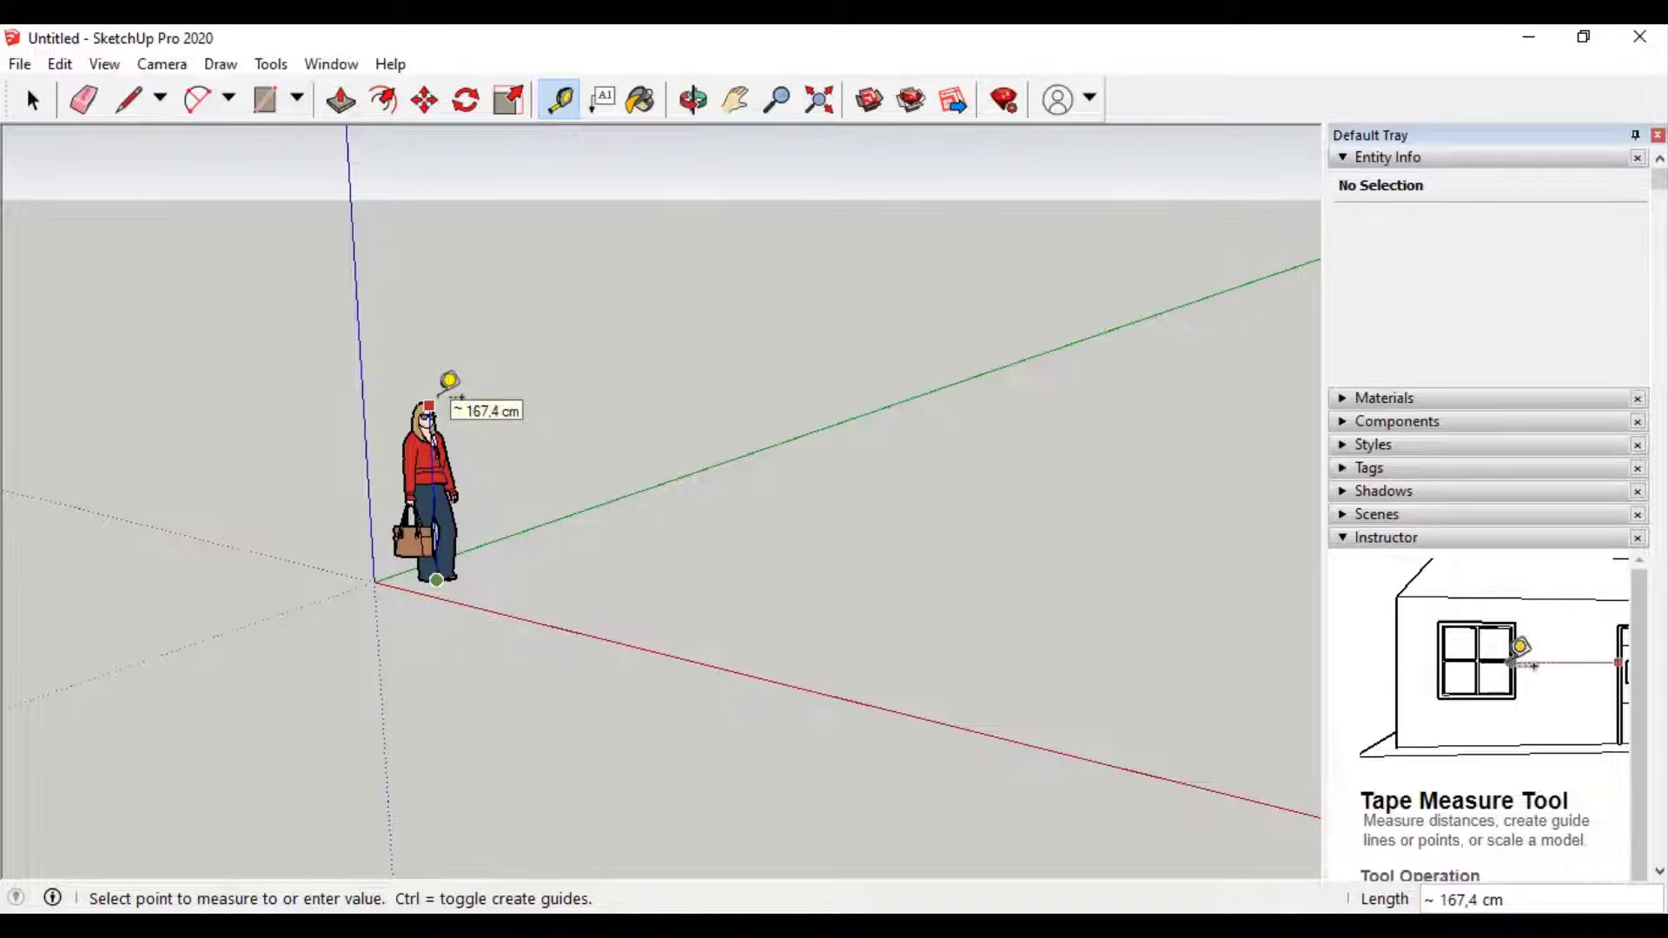
click(33, 100)
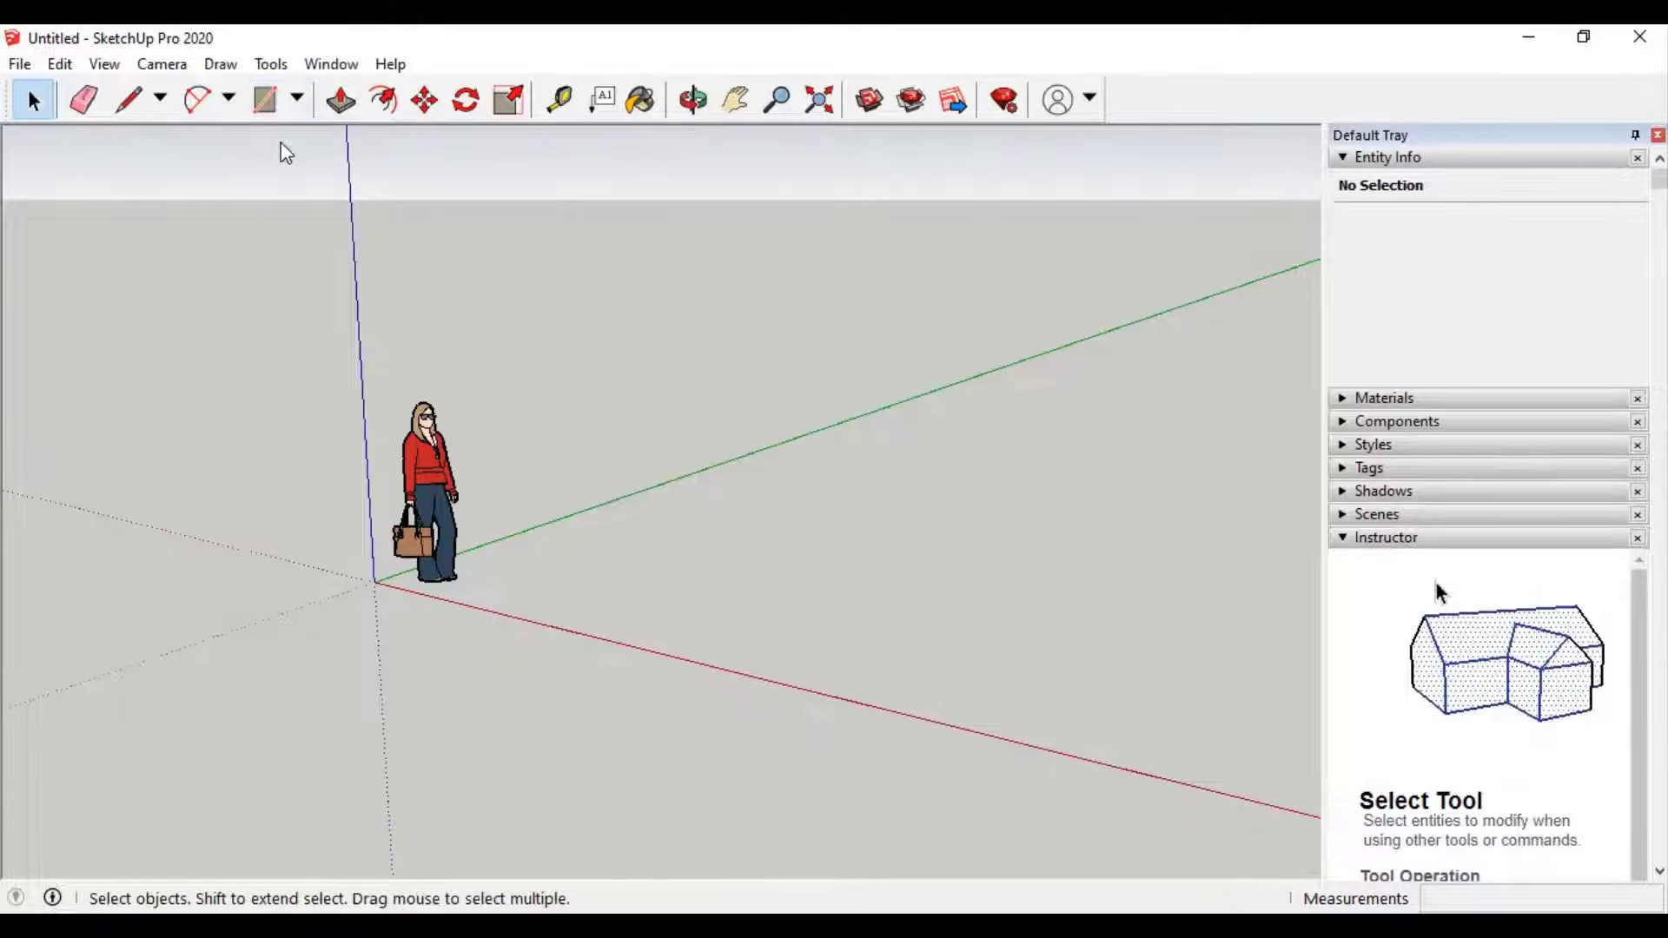
Step: Browse the Shapes and Arcs drawing dropdowns and the Window menu
click(299, 111)
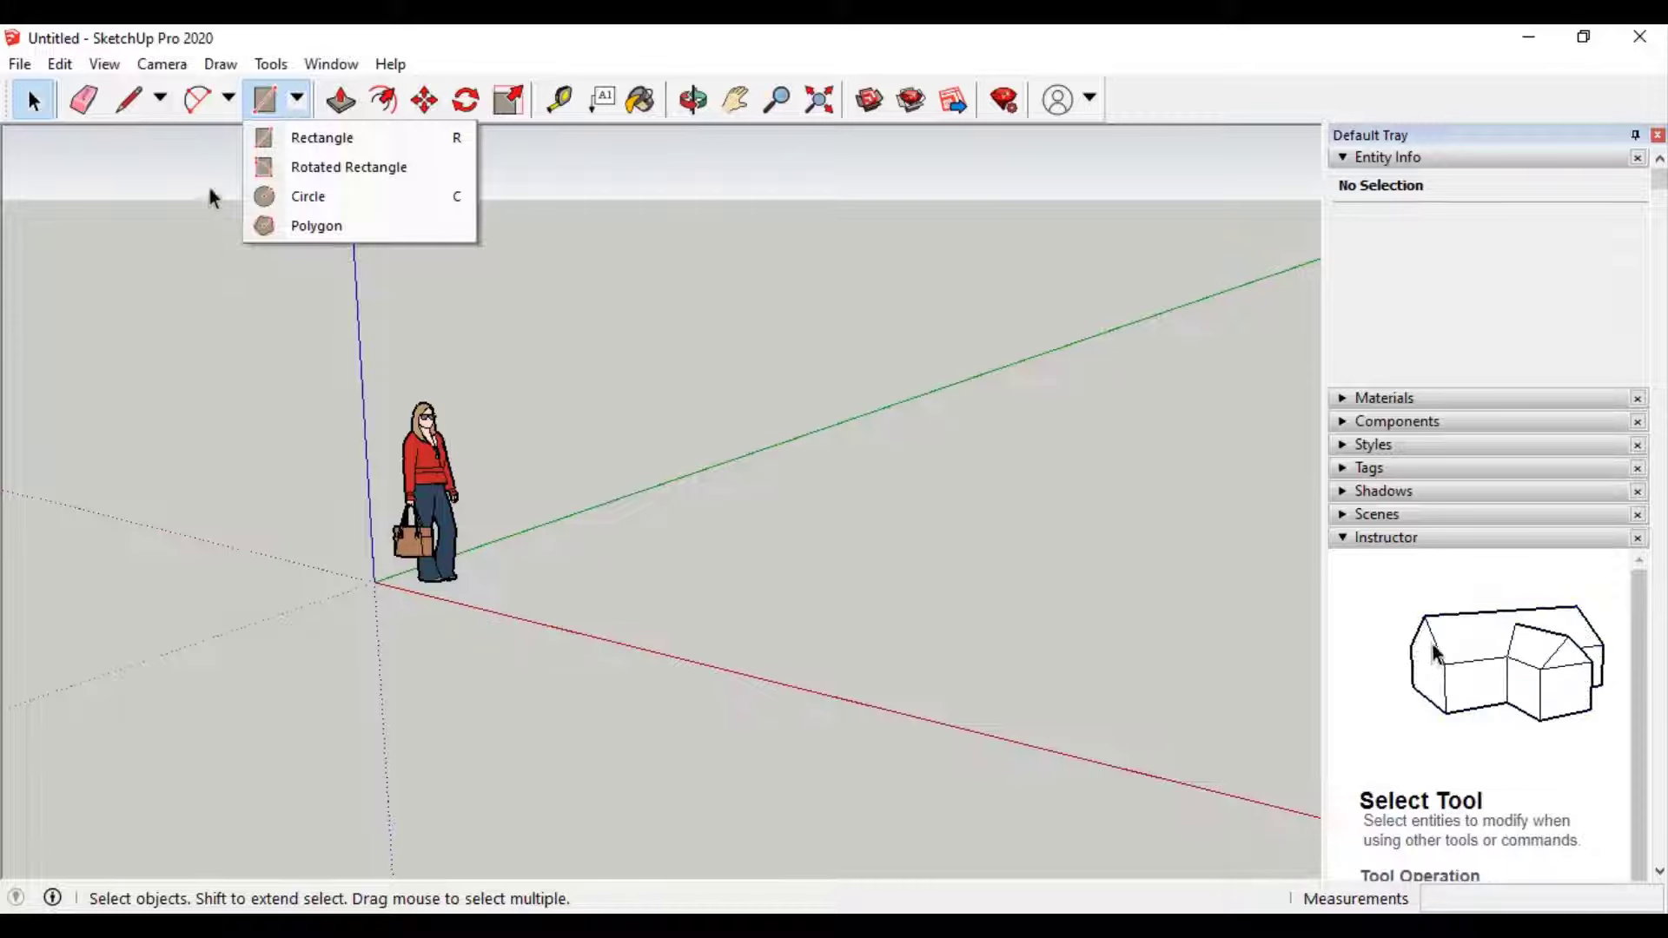
click(424, 100)
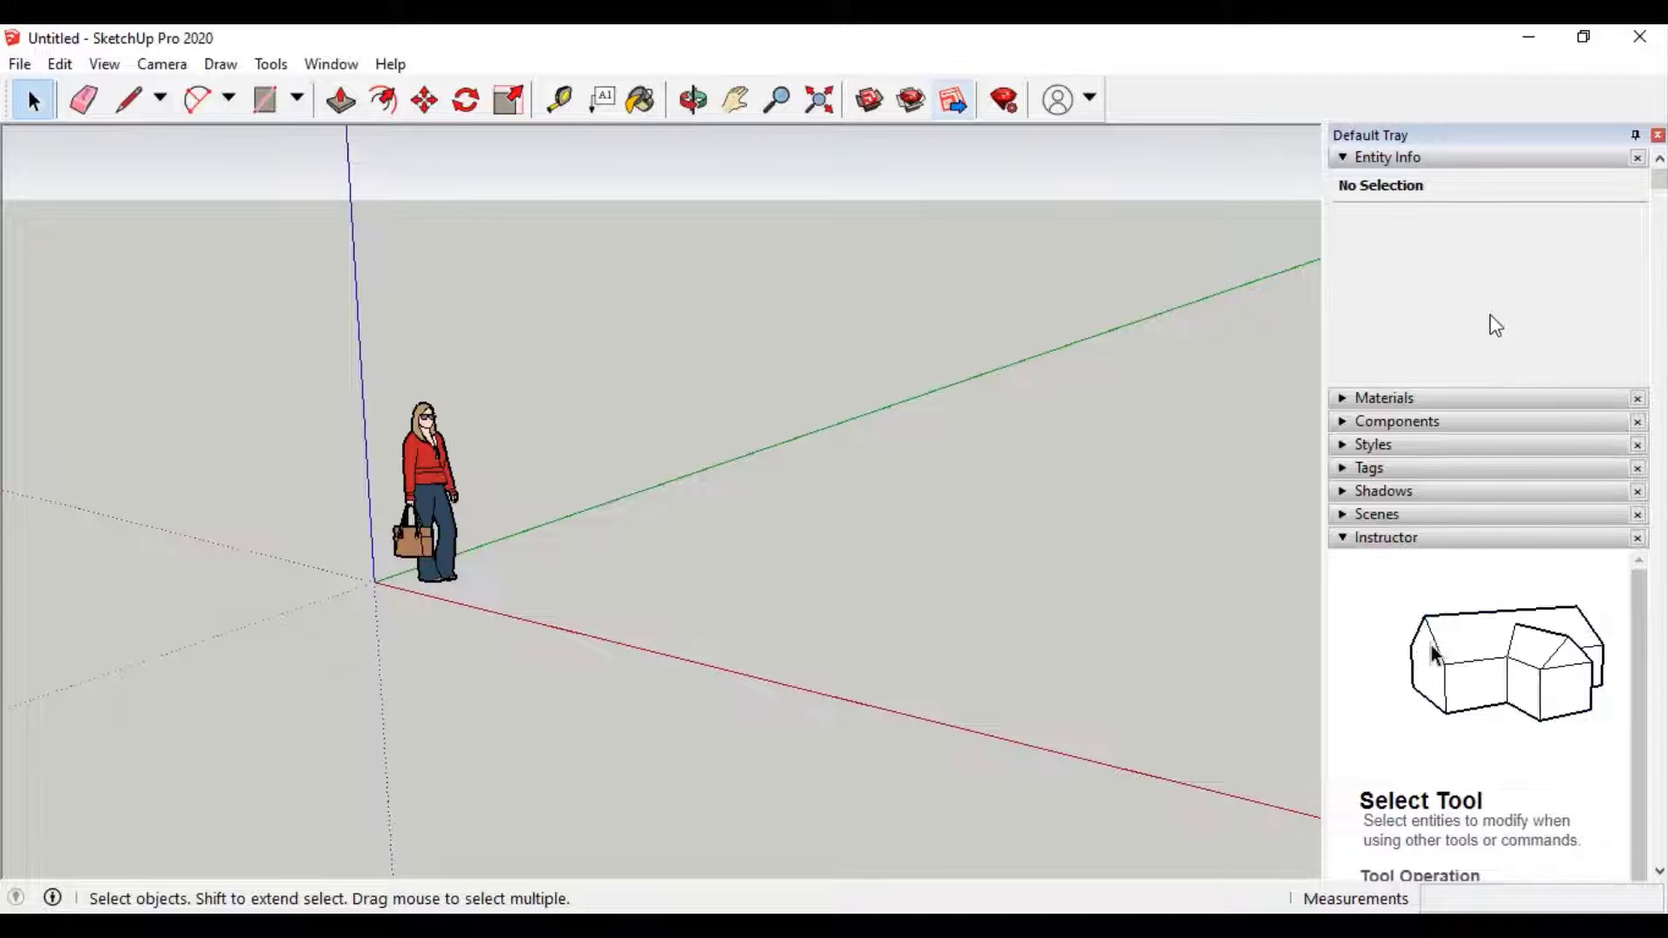
click(346, 64)
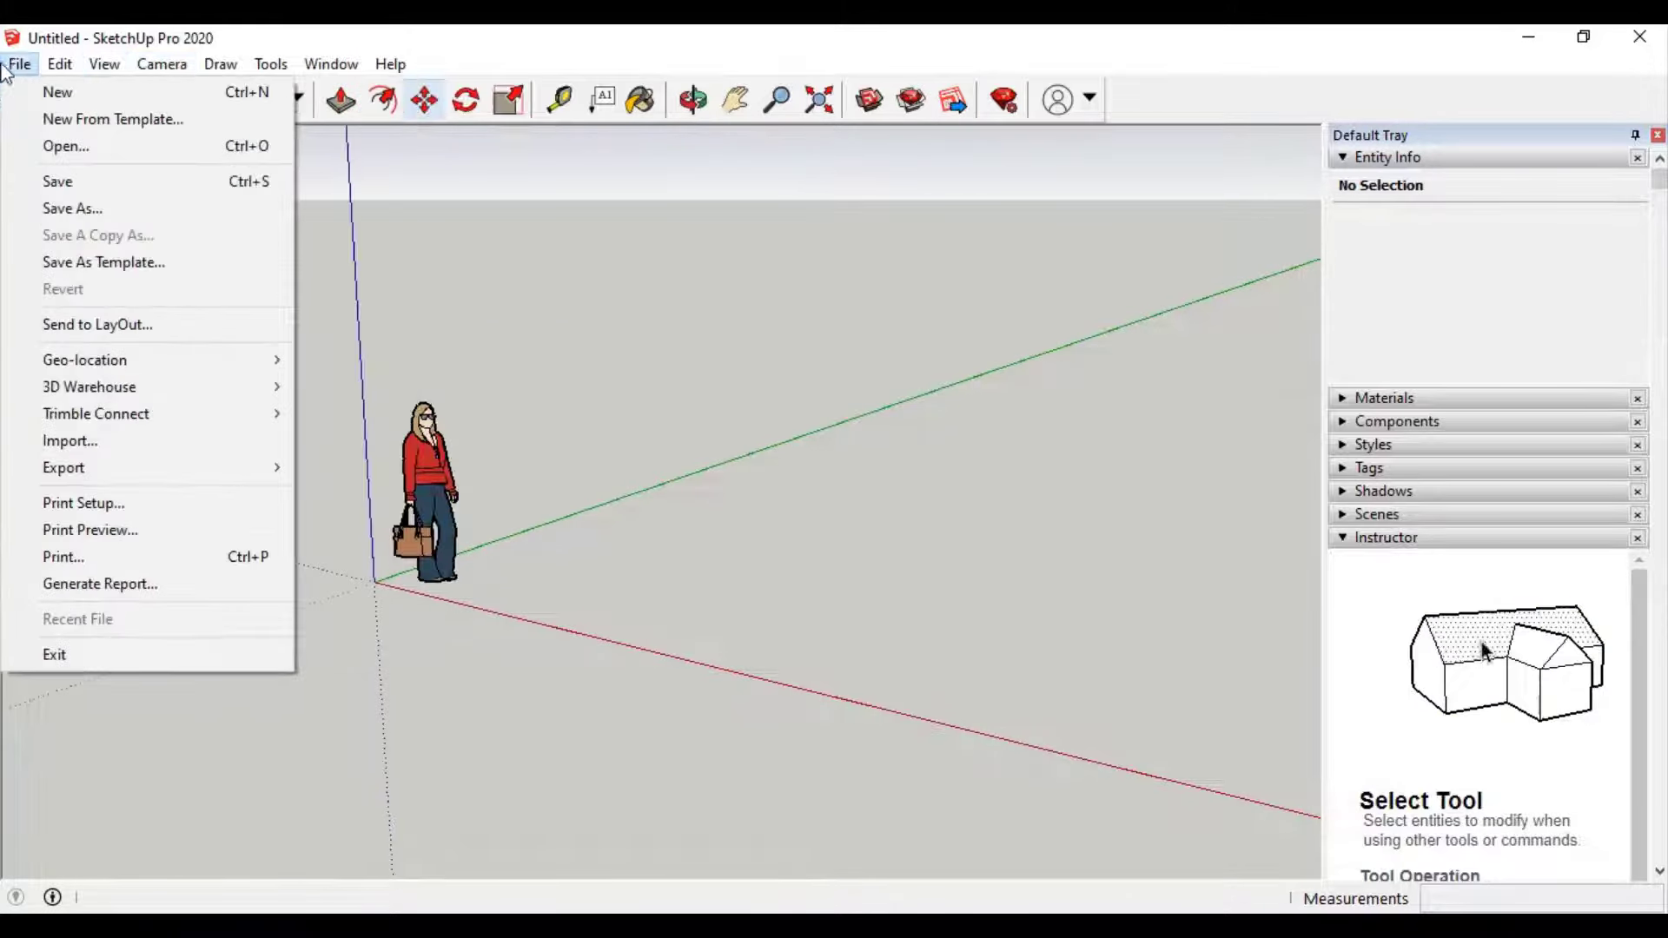
Step: Close the File menu by clicking empty space beside the scale figure
mouse_move(20, 64)
click(417, 274)
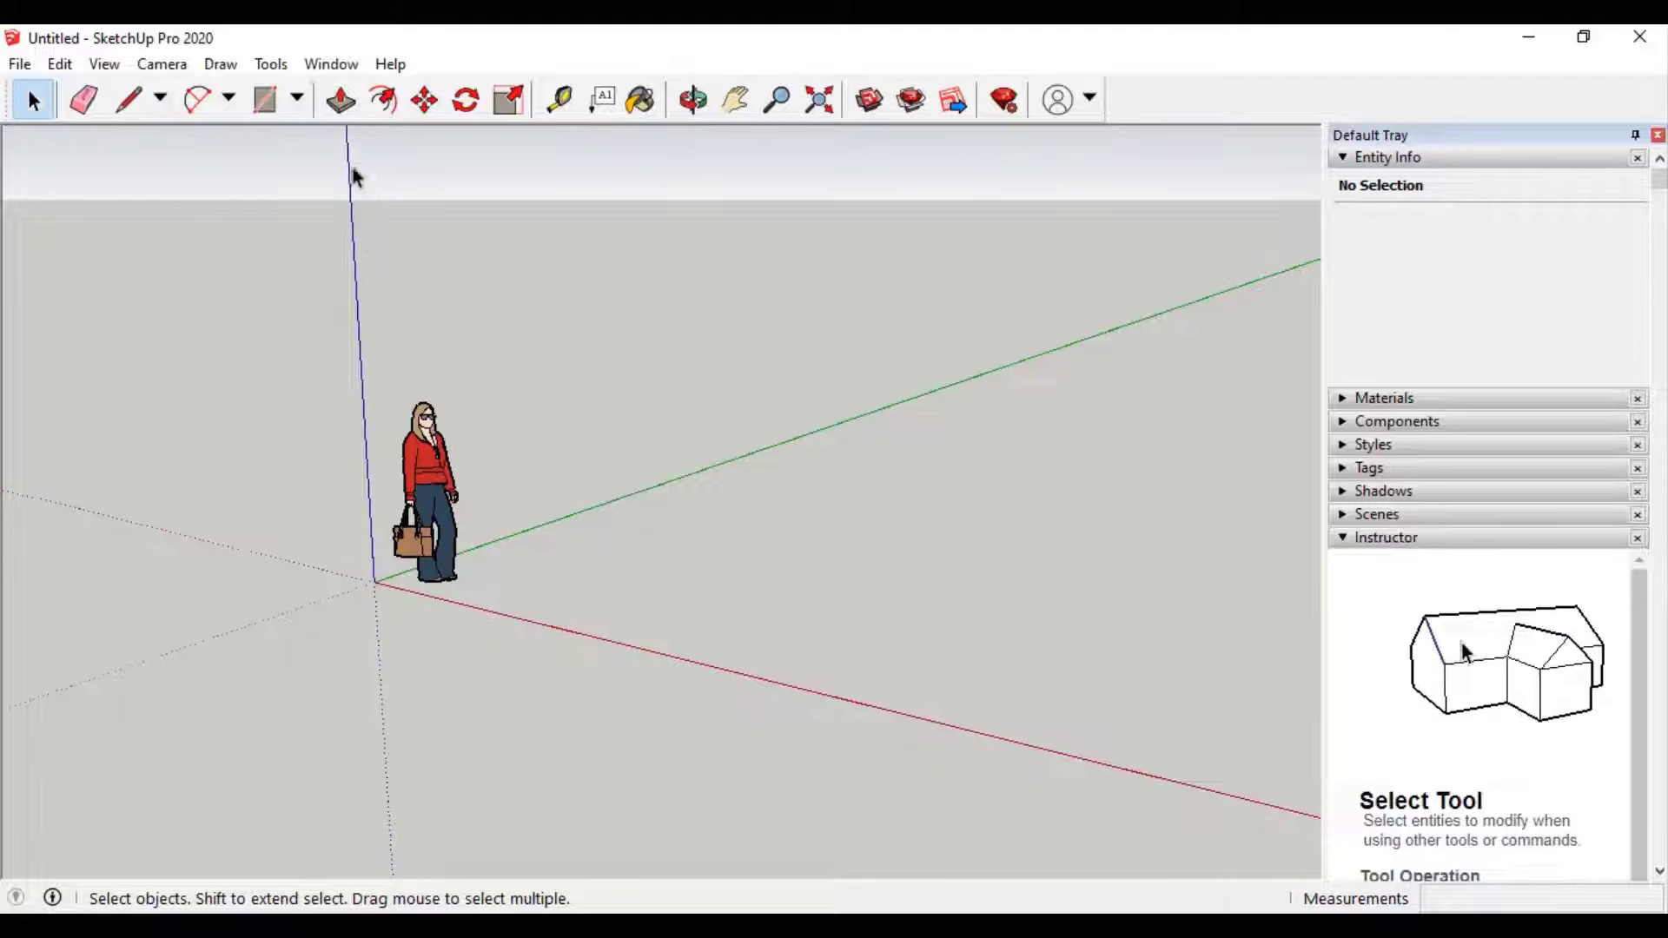
click(423, 453)
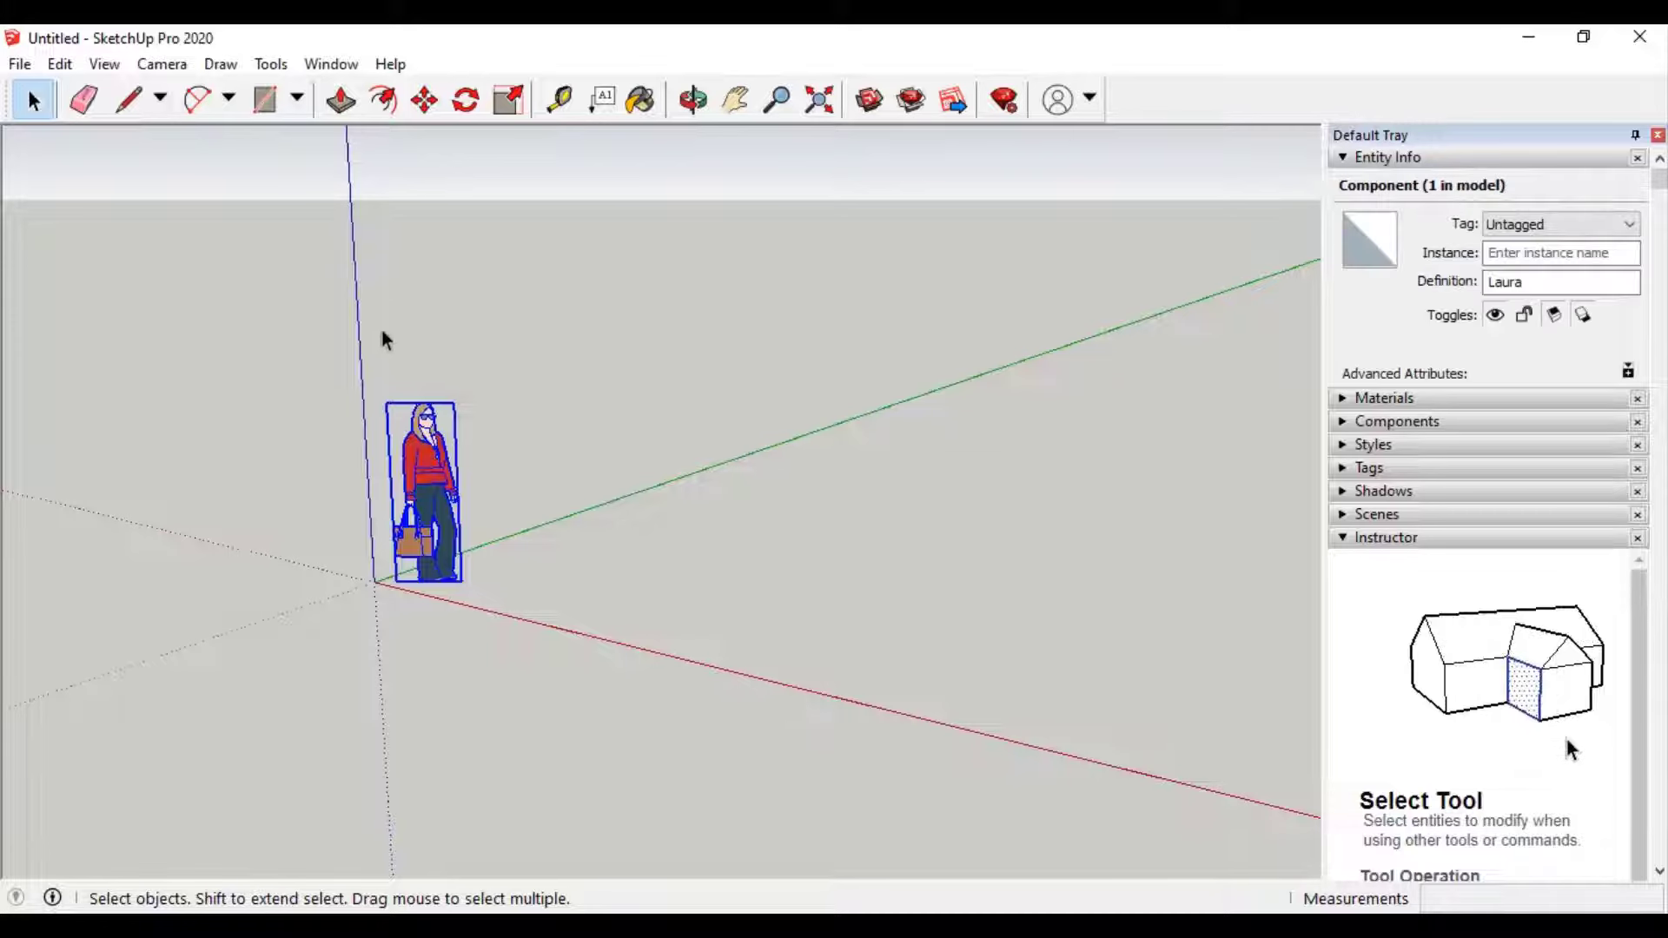
click(425, 99)
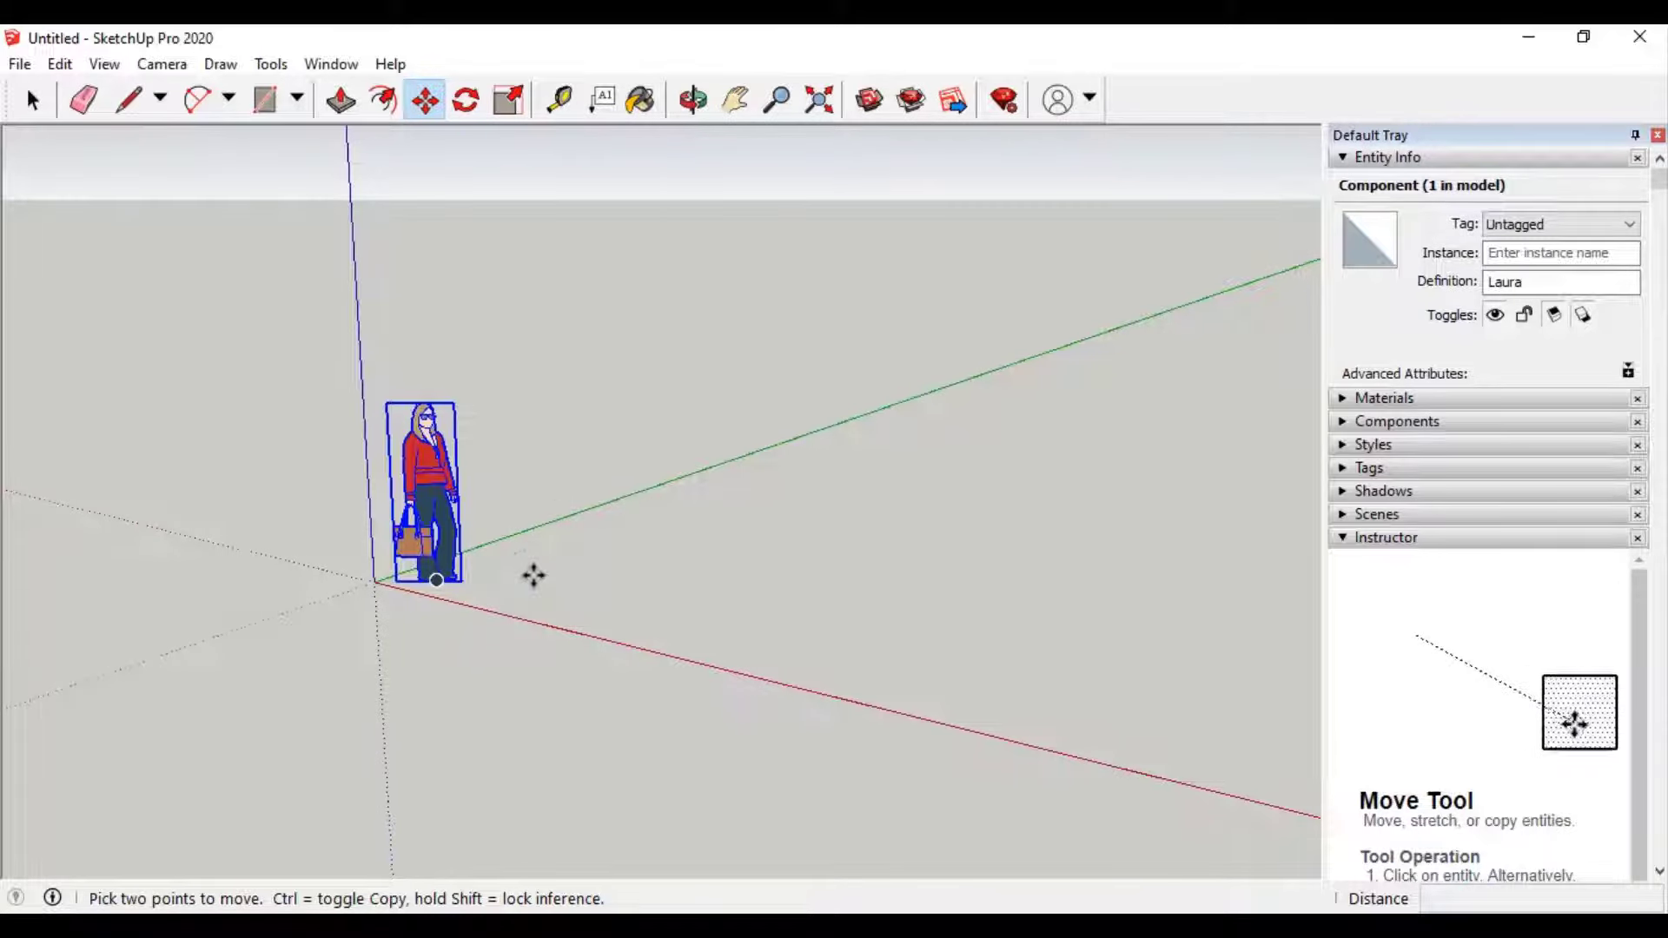
click(533, 575)
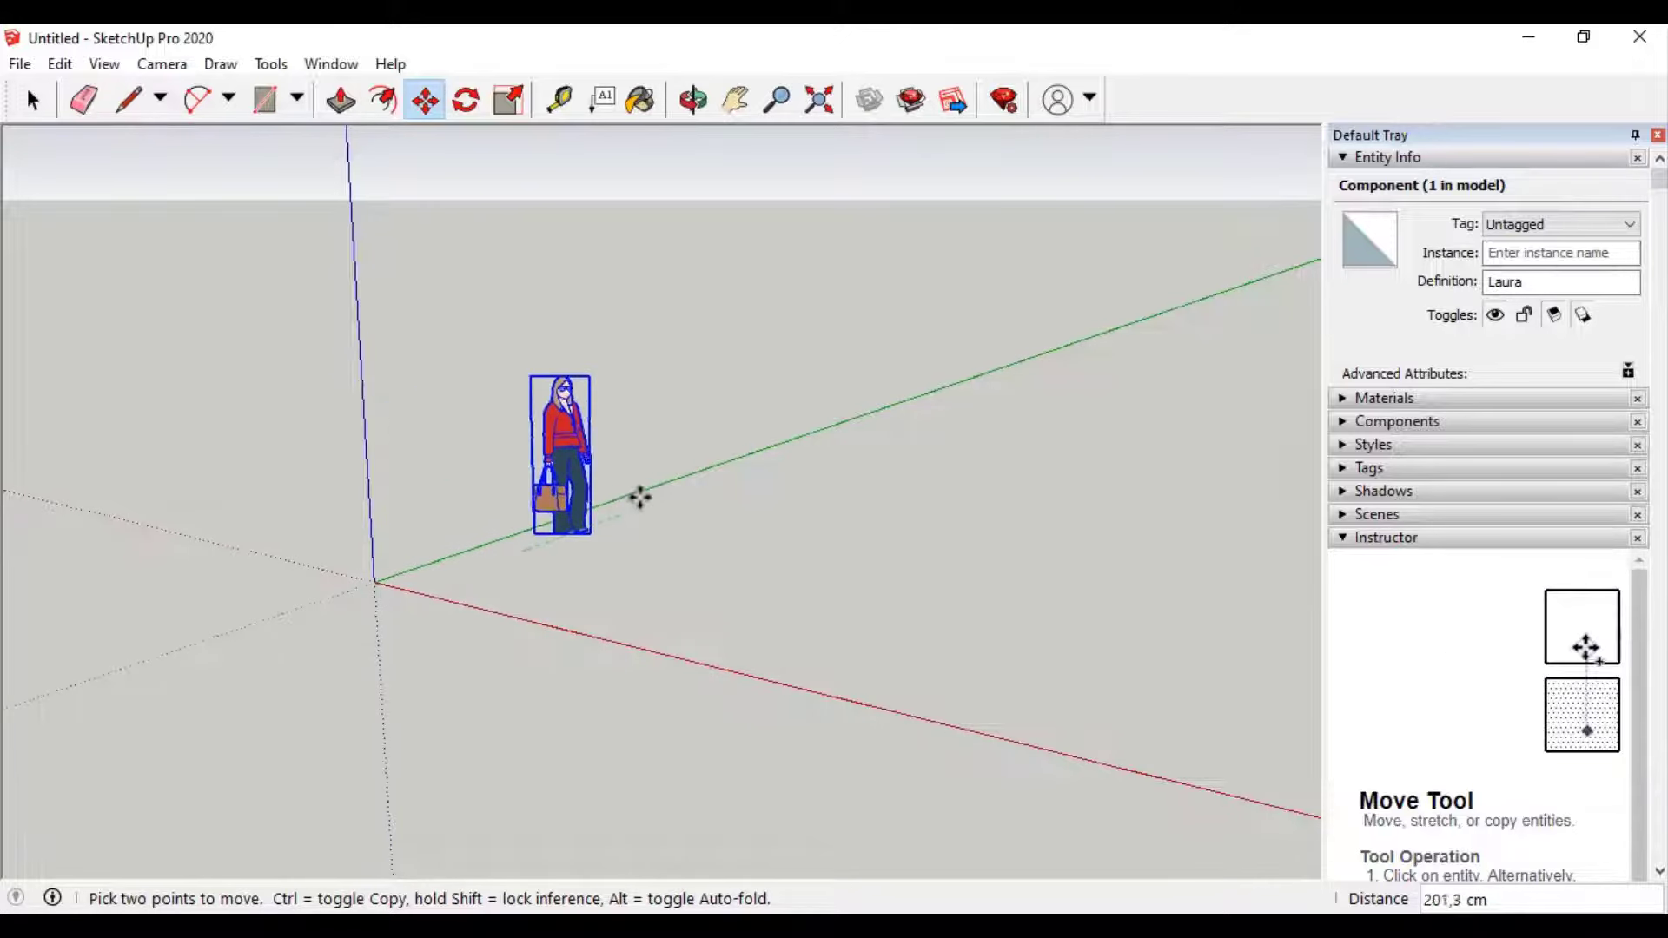
scroll(681, 573, up, 2)
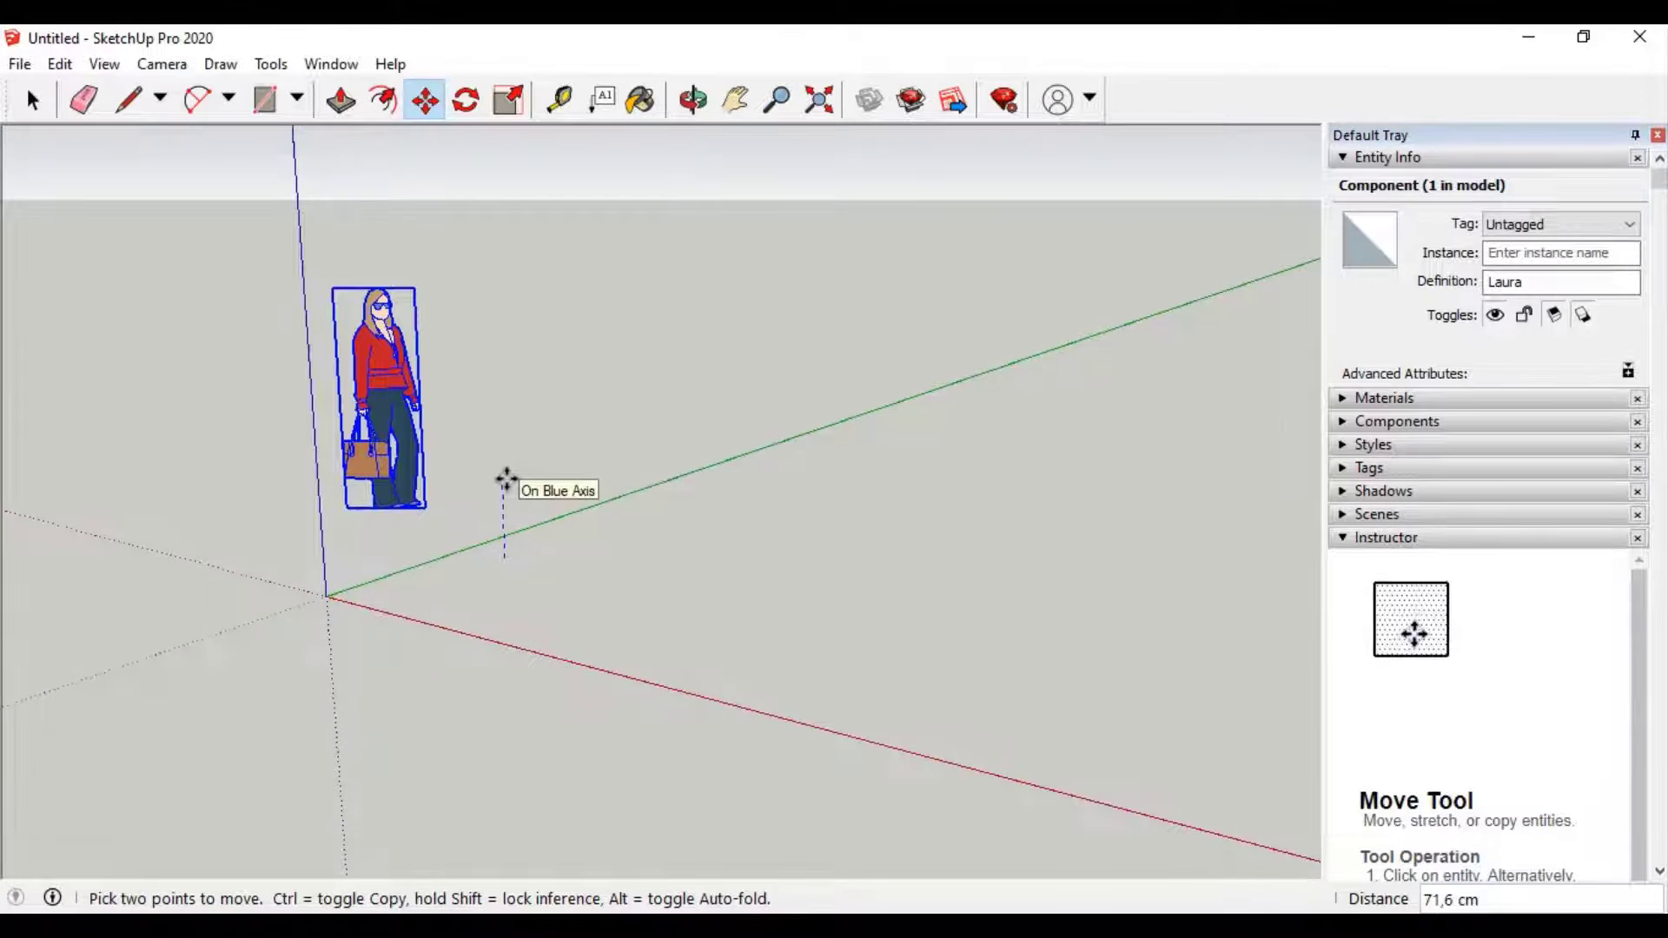
key(Escape)
key(space)
click(788, 577)
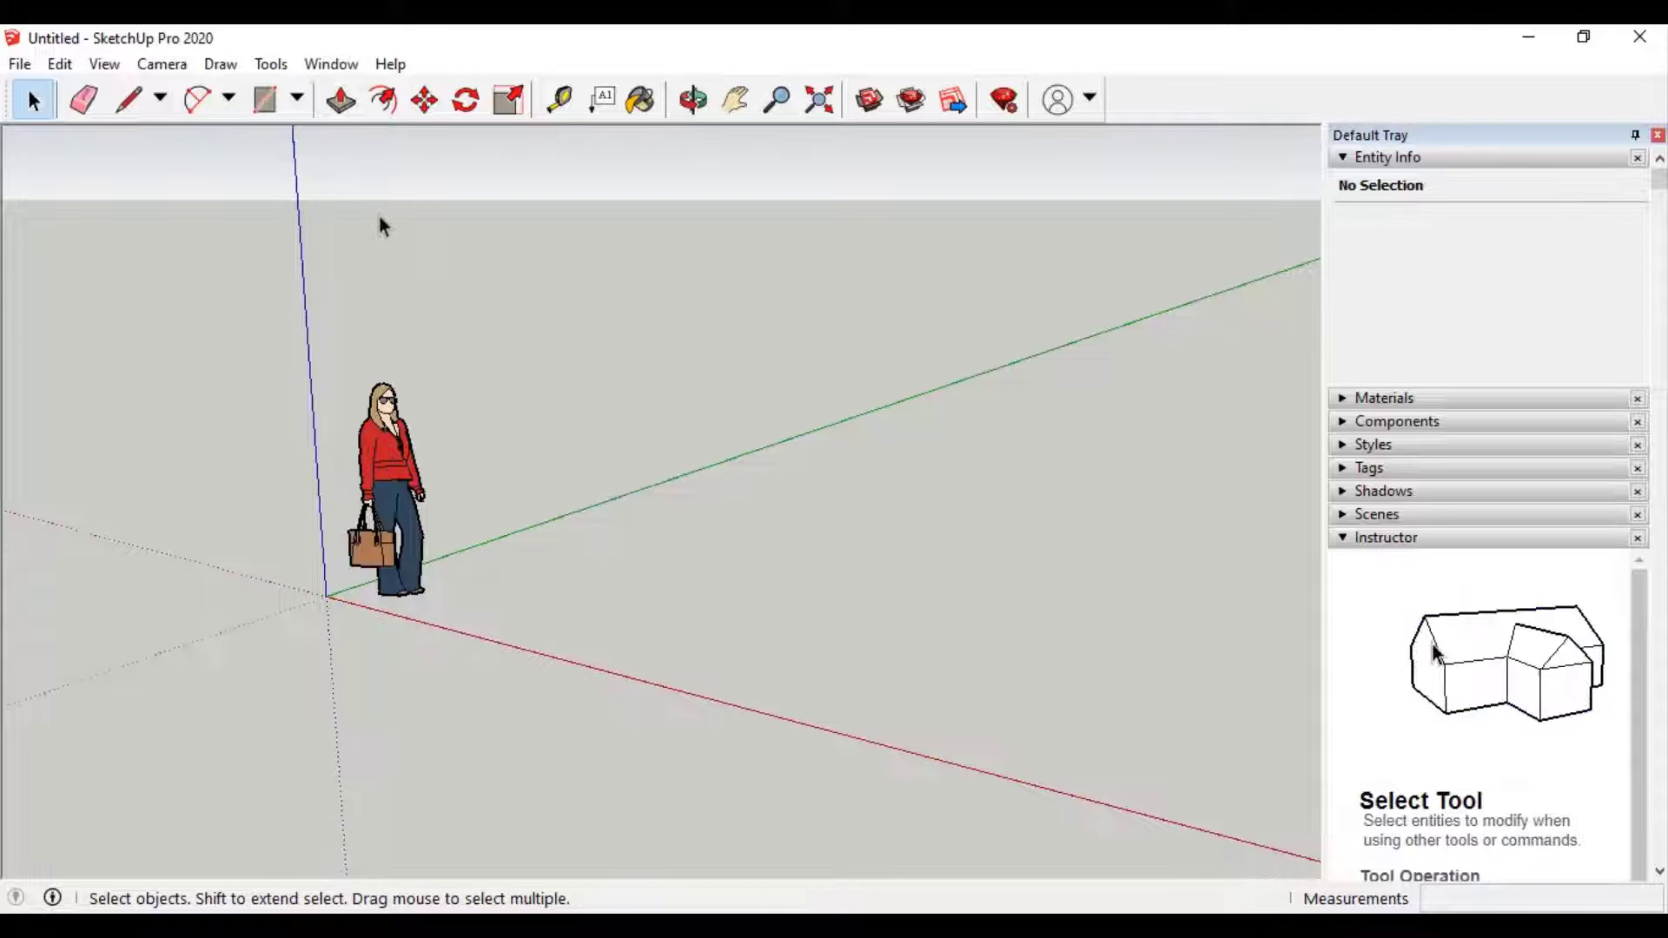
click(264, 99)
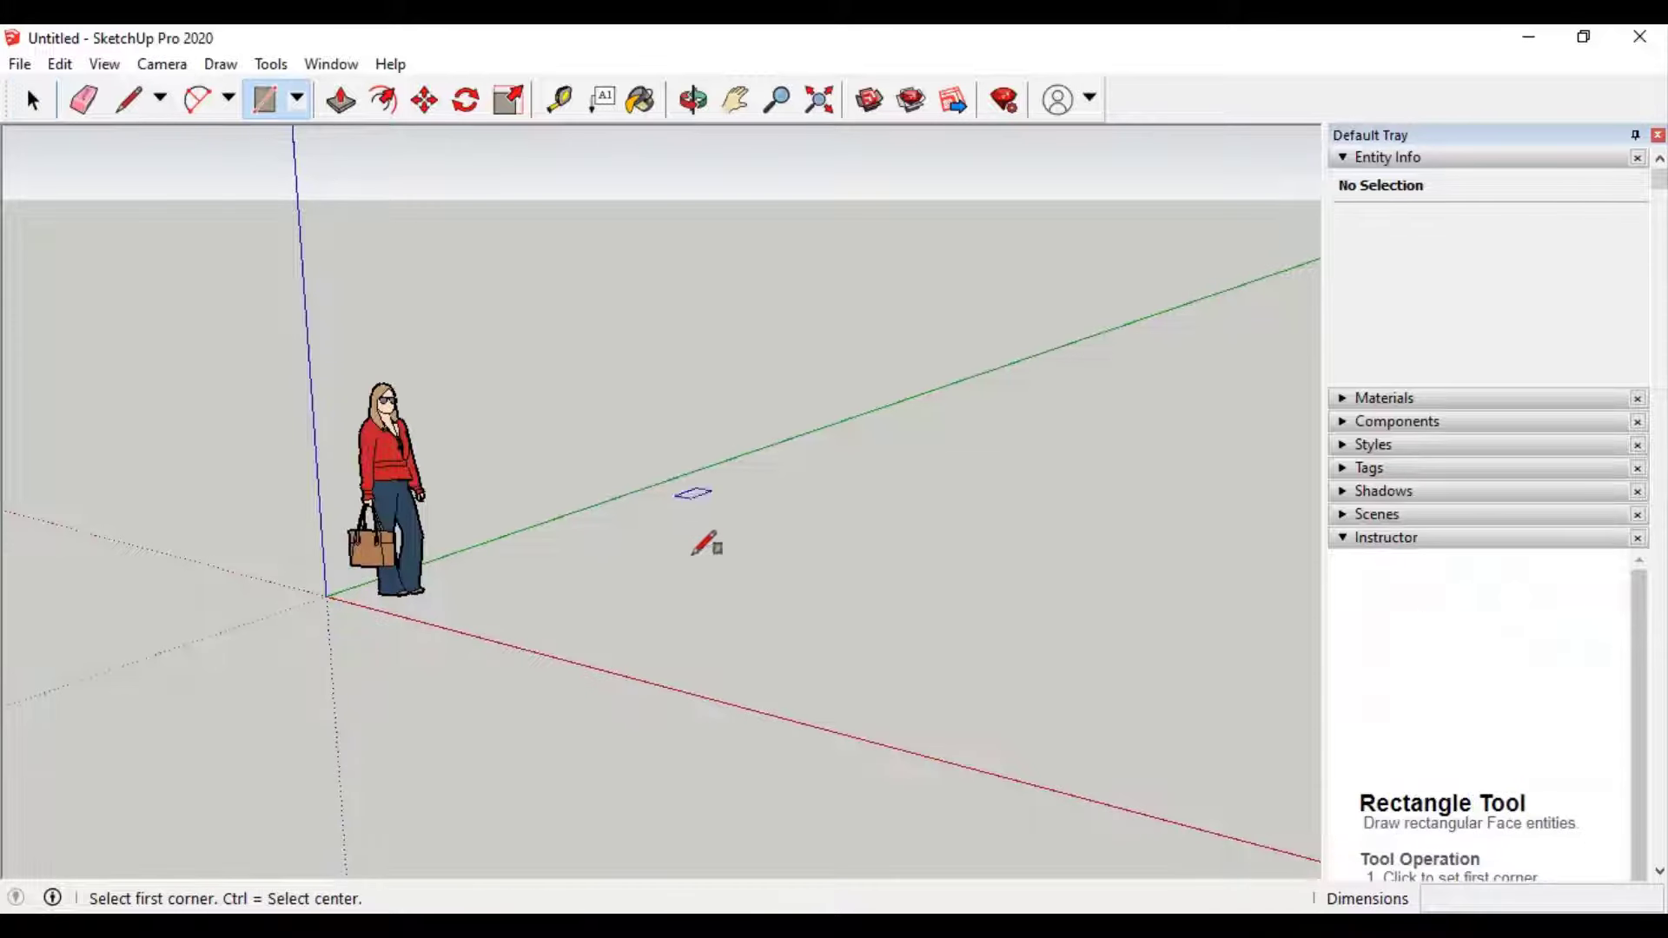
click(579, 550)
click(841, 514)
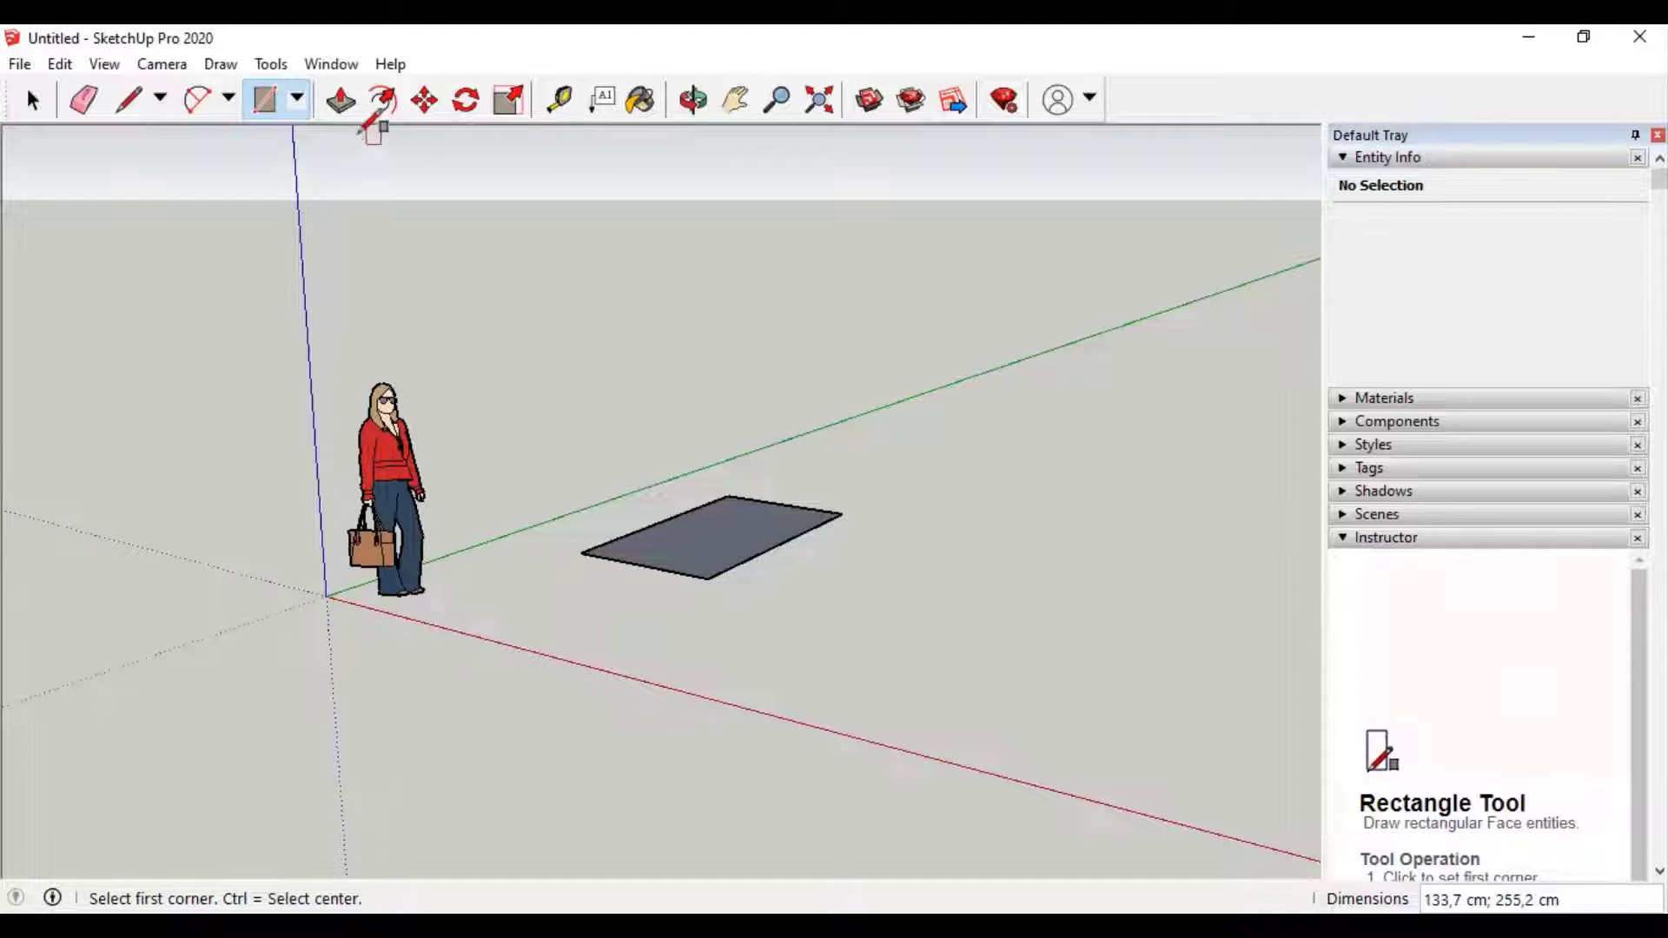
click(340, 99)
drag(715, 552, 708, 330)
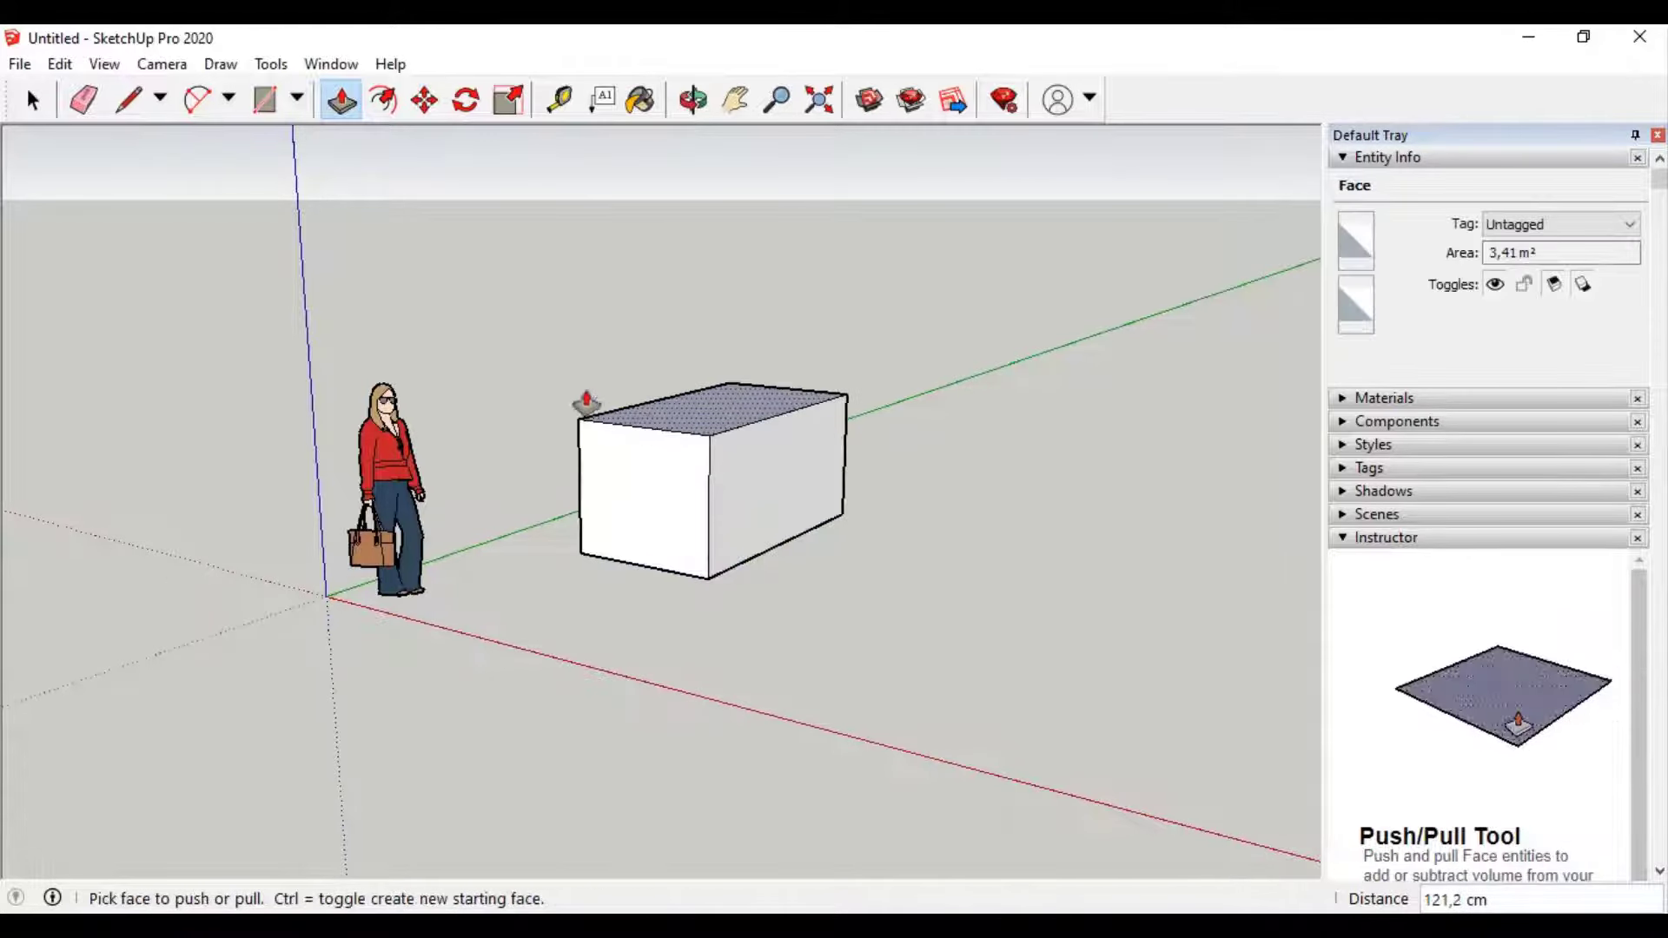
mouse_move(586, 401)
middle_down()
mouse_move(759, 402)
mouse_move(773, 369)
middle_up()
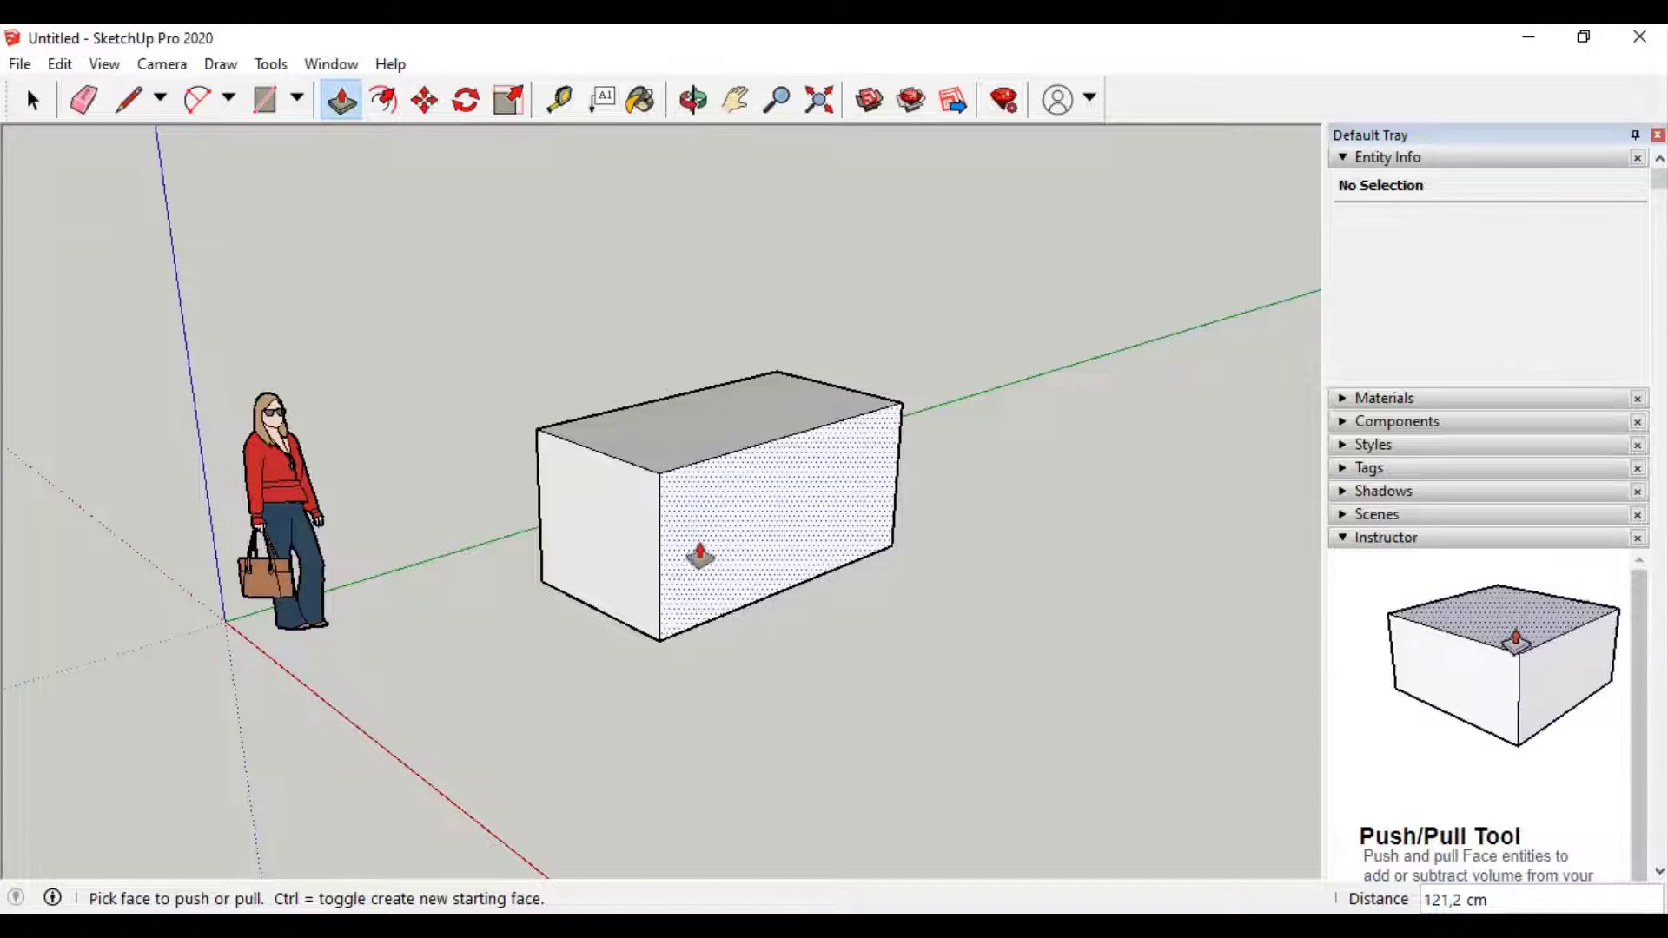
click(653, 599)
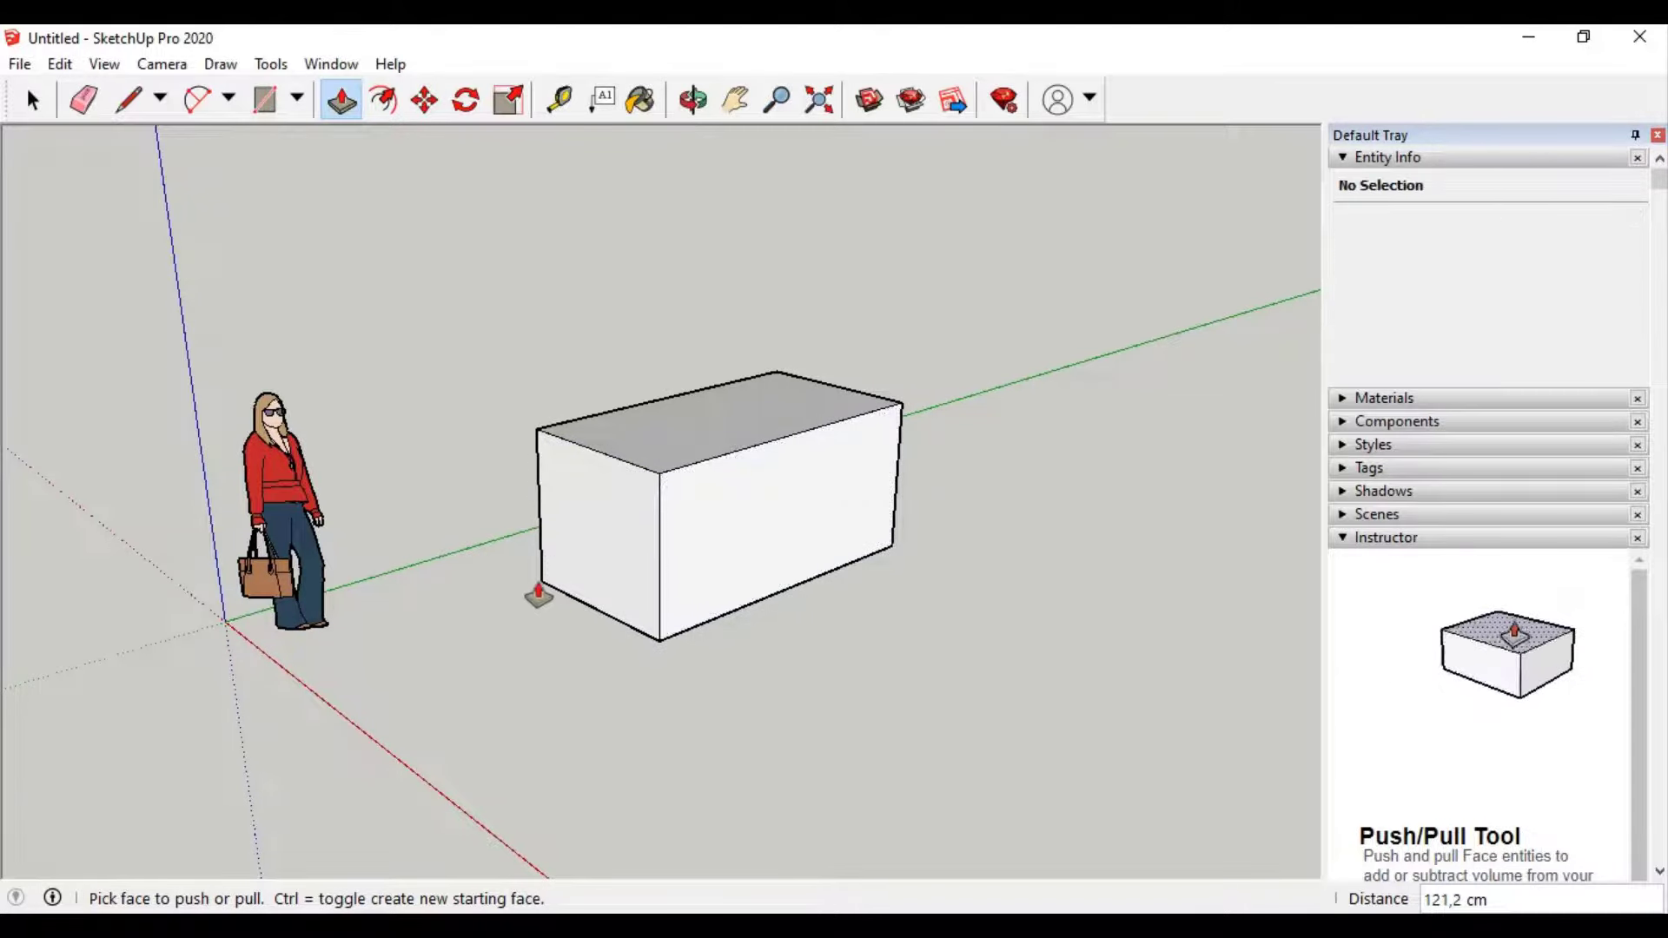
mouse_move(567, 591)
middle_down()
mouse_move(585, 562)
mouse_move(700, 588)
mouse_move(780, 563)
mouse_move(875, 454)
mouse_move(726, 637)
mouse_move(842, 439)
mouse_move(843, 487)
mouse_move(663, 574)
mouse_move(674, 435)
mouse_move(878, 462)
mouse_move(522, 515)
mouse_move(1008, 499)
mouse_move(651, 533)
mouse_move(1024, 534)
mouse_move(305, 550)
mouse_move(692, 528)
mouse_move(305, 565)
mouse_move(302, 549)
mouse_move(674, 551)
mouse_move(391, 525)
mouse_move(264, 550)
mouse_move(614, 513)
mouse_move(48, 521)
mouse_move(826, 577)
mouse_move(224, 525)
mouse_move(752, 583)
mouse_move(539, 550)
mouse_move(335, 421)
mouse_move(811, 444)
mouse_move(108, 499)
mouse_move(756, 439)
mouse_move(256, 447)
mouse_move(863, 424)
mouse_move(416, 455)
mouse_move(576, 483)
mouse_move(771, 456)
mouse_move(242, 487)
mouse_move(685, 480)
mouse_move(819, 520)
middle_up()
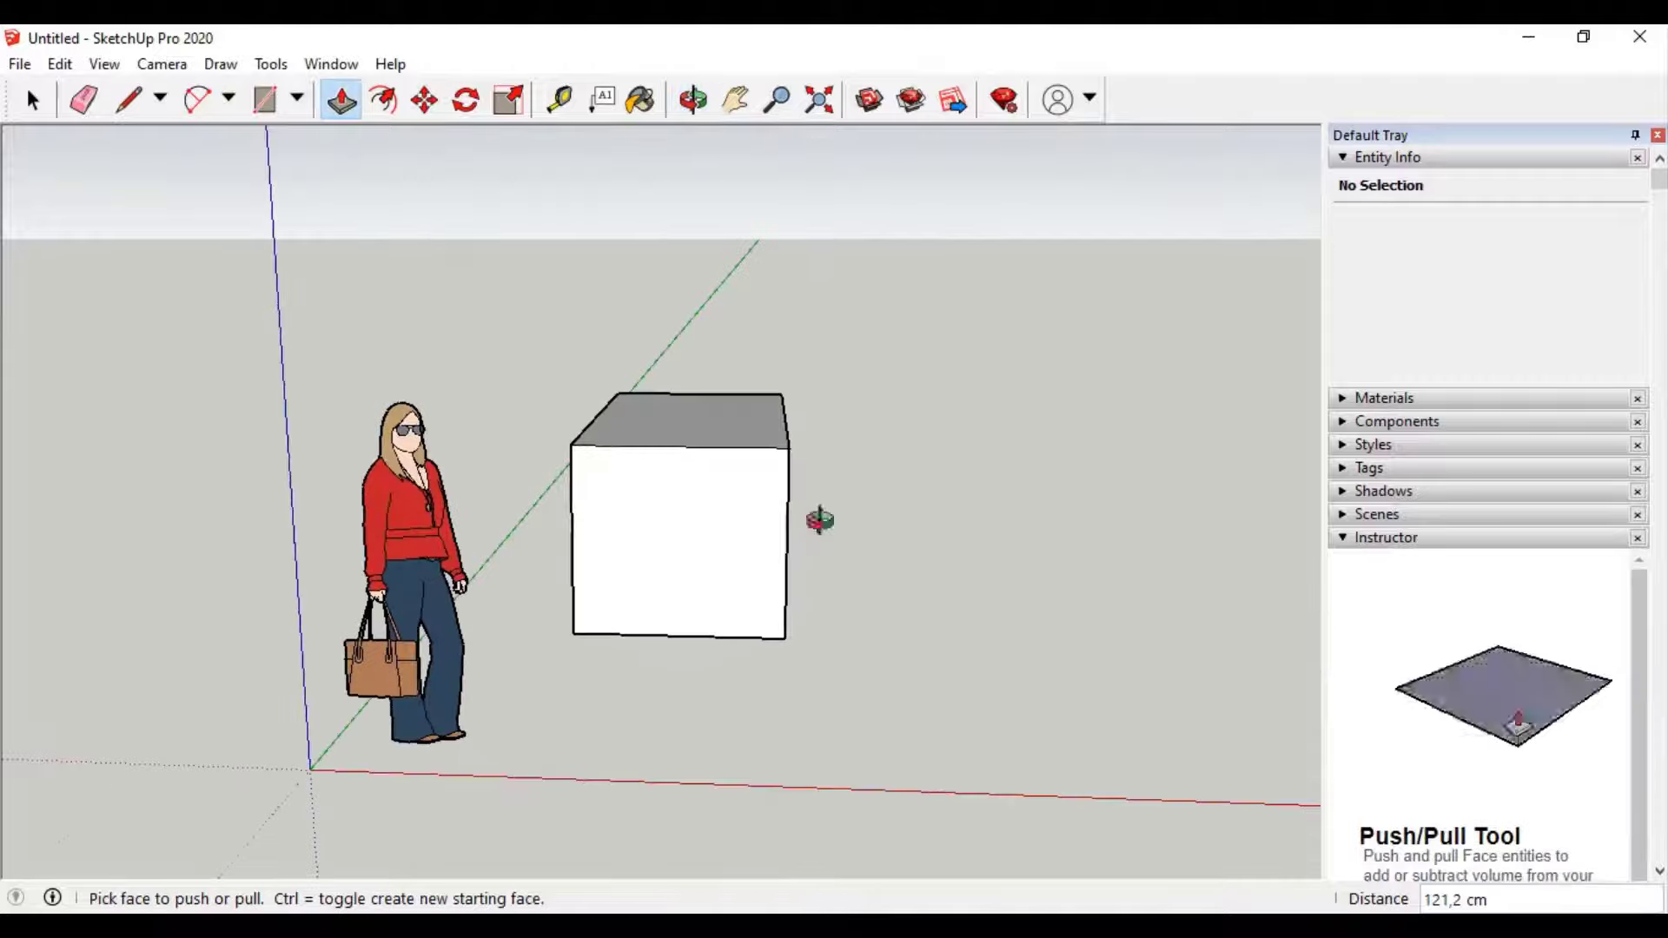
Step: Orbit and pan around the box and scale figure, toggling between Orbit and Push/Pull
middle_drag(37, 507, 905, 477)
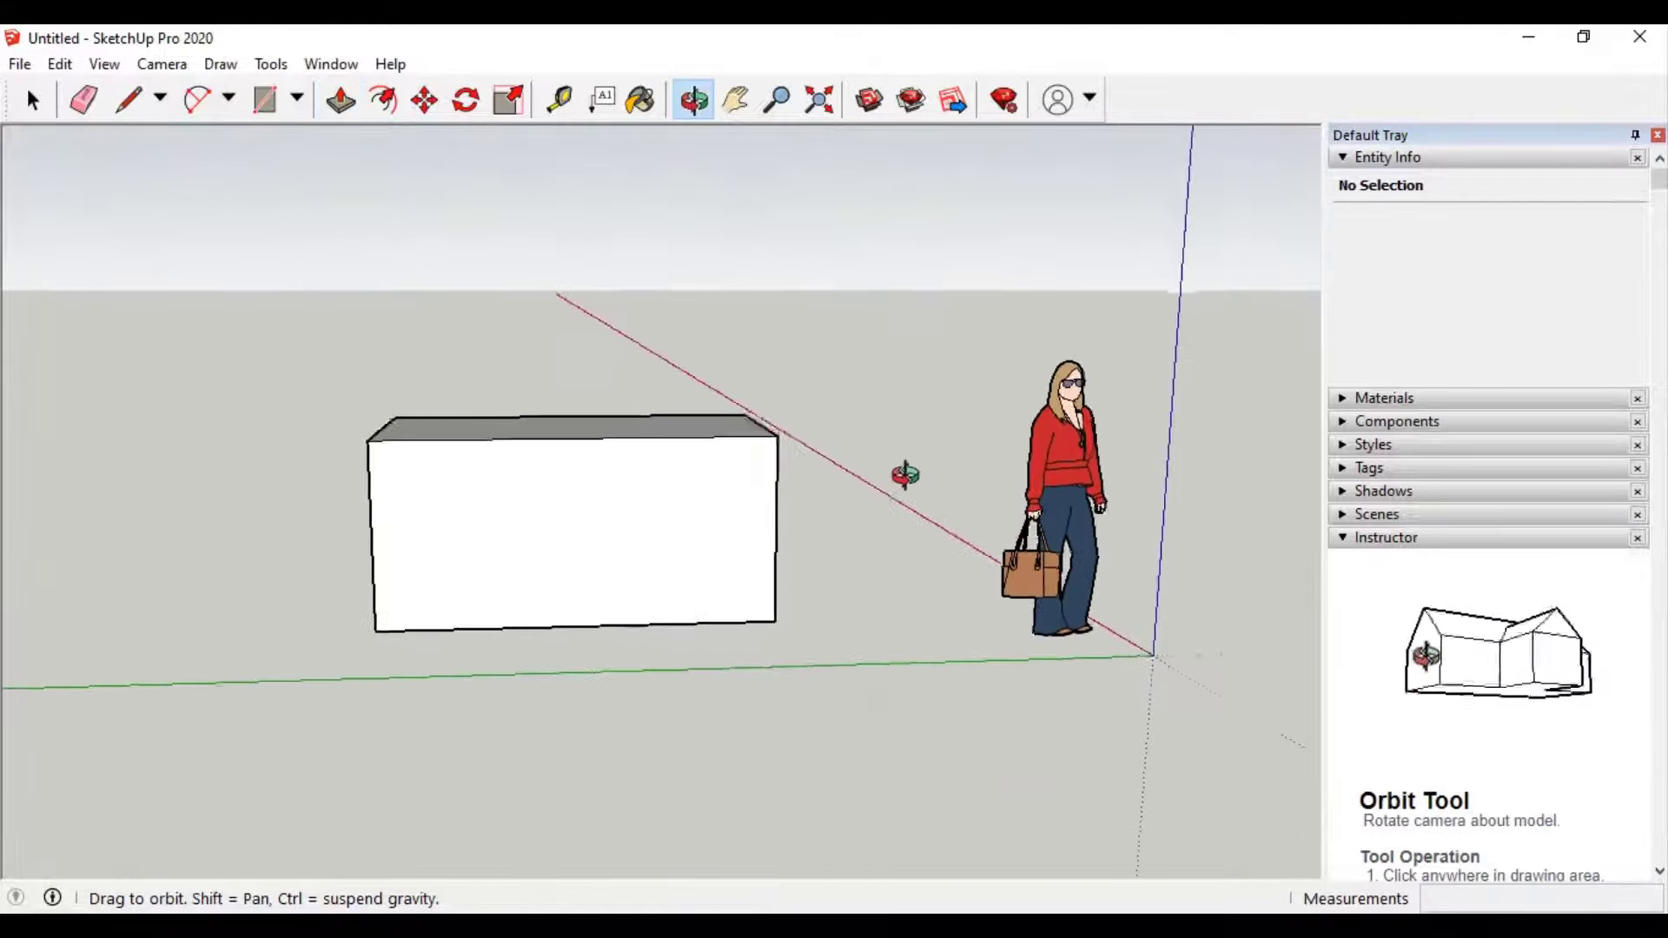
mouse_move(462, 495)
middle_down()
mouse_move(833, 446)
mouse_move(689, 495)
mouse_move(736, 417)
mouse_move(577, 414)
mouse_move(730, 417)
middle_up()
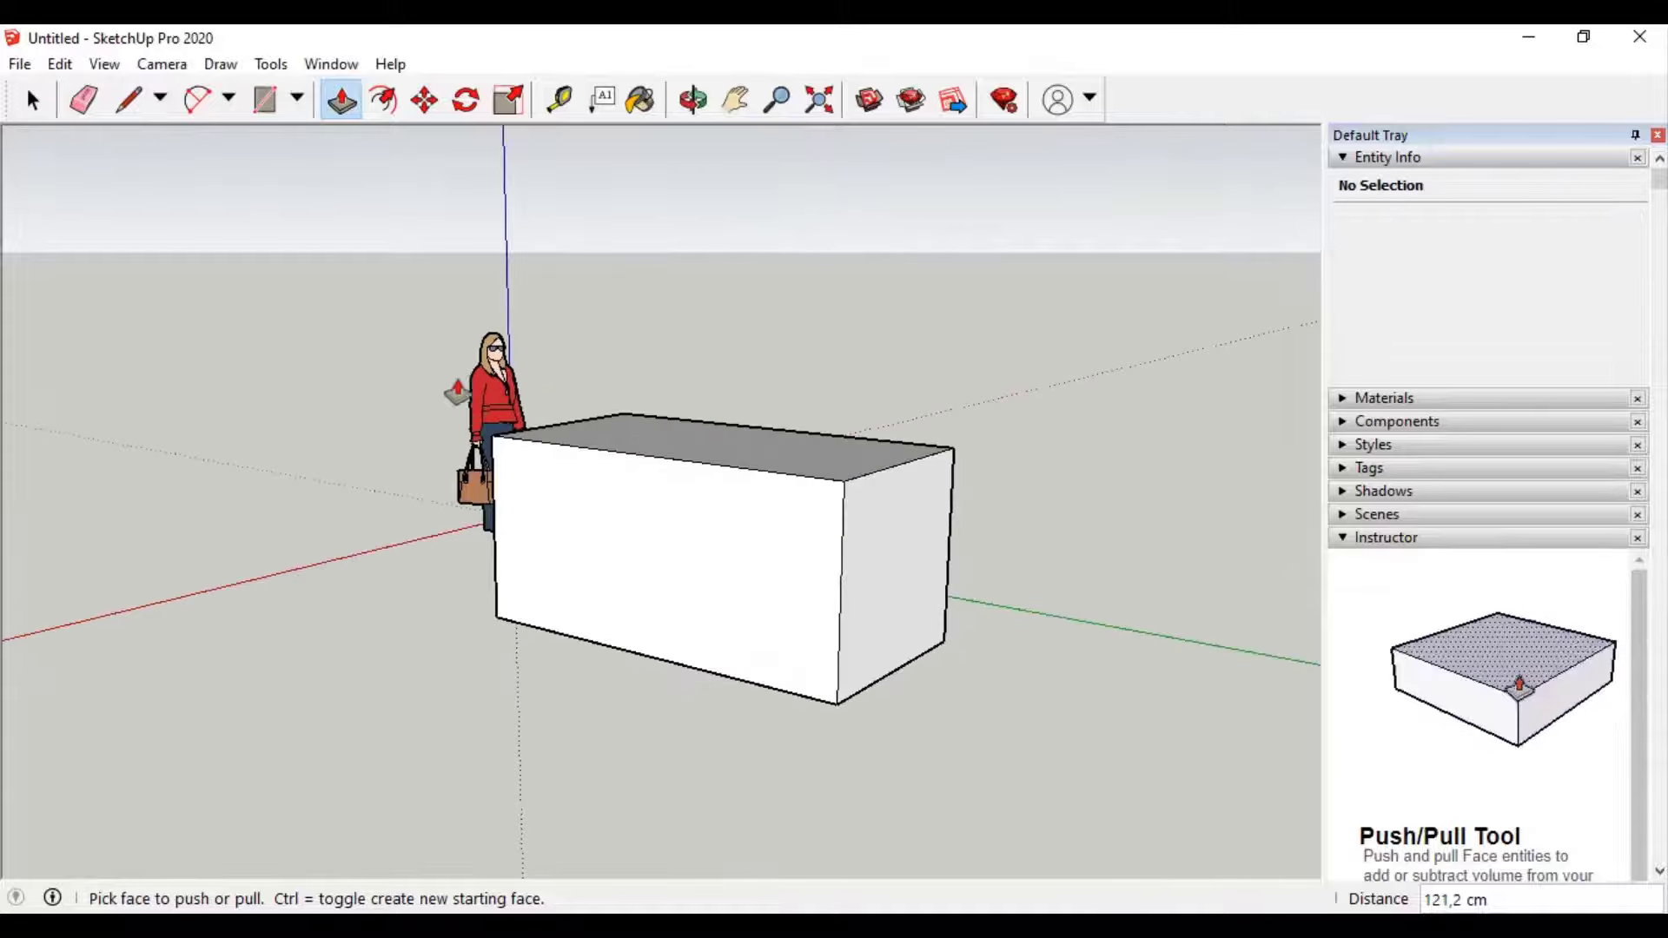
mouse_move(279, 443)
middle_down()
mouse_move(837, 421)
mouse_move(1024, 596)
middle_up()
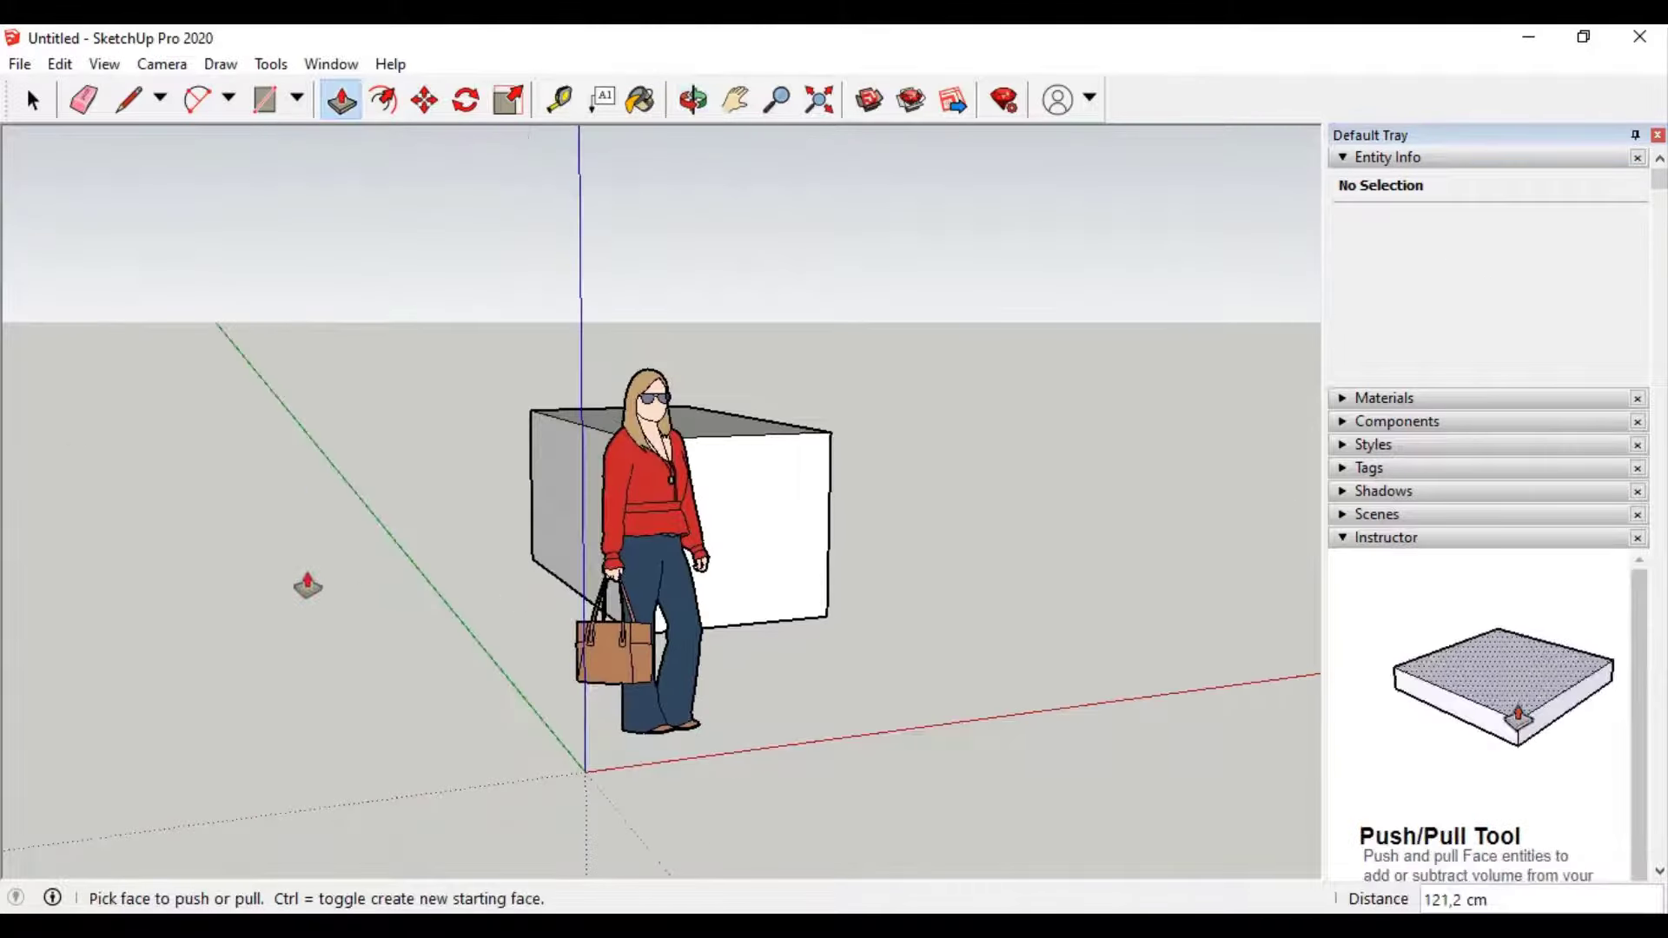
middle_drag(308, 587, 909, 565)
mouse_move(346, 585)
middle_down()
mouse_move(488, 547)
mouse_move(859, 596)
mouse_move(570, 569)
mouse_move(711, 591)
middle_up()
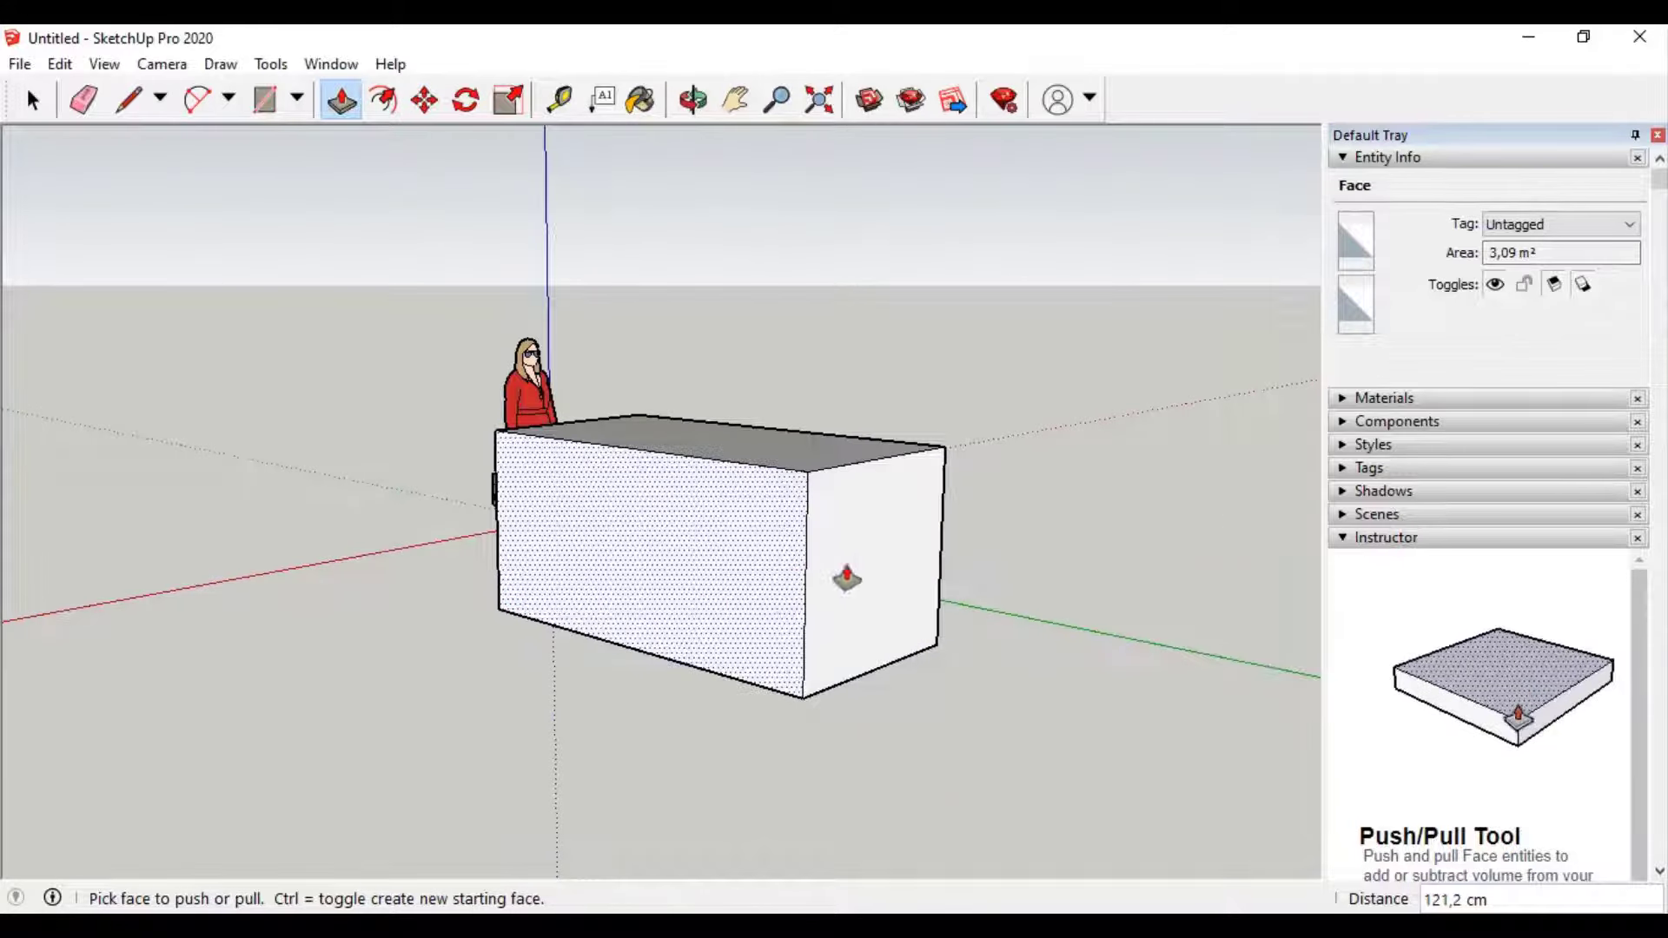
key(o)
mouse_move(1009, 528)
mouse_down()
mouse_move(707, 565)
mouse_move(689, 539)
mouse_move(1135, 526)
mouse_move(651, 547)
mouse_move(1184, 521)
mouse_move(641, 532)
mouse_move(1135, 545)
mouse_move(1112, 521)
mouse_move(640, 521)
mouse_move(990, 551)
mouse_move(776, 569)
mouse_up()
key(p)
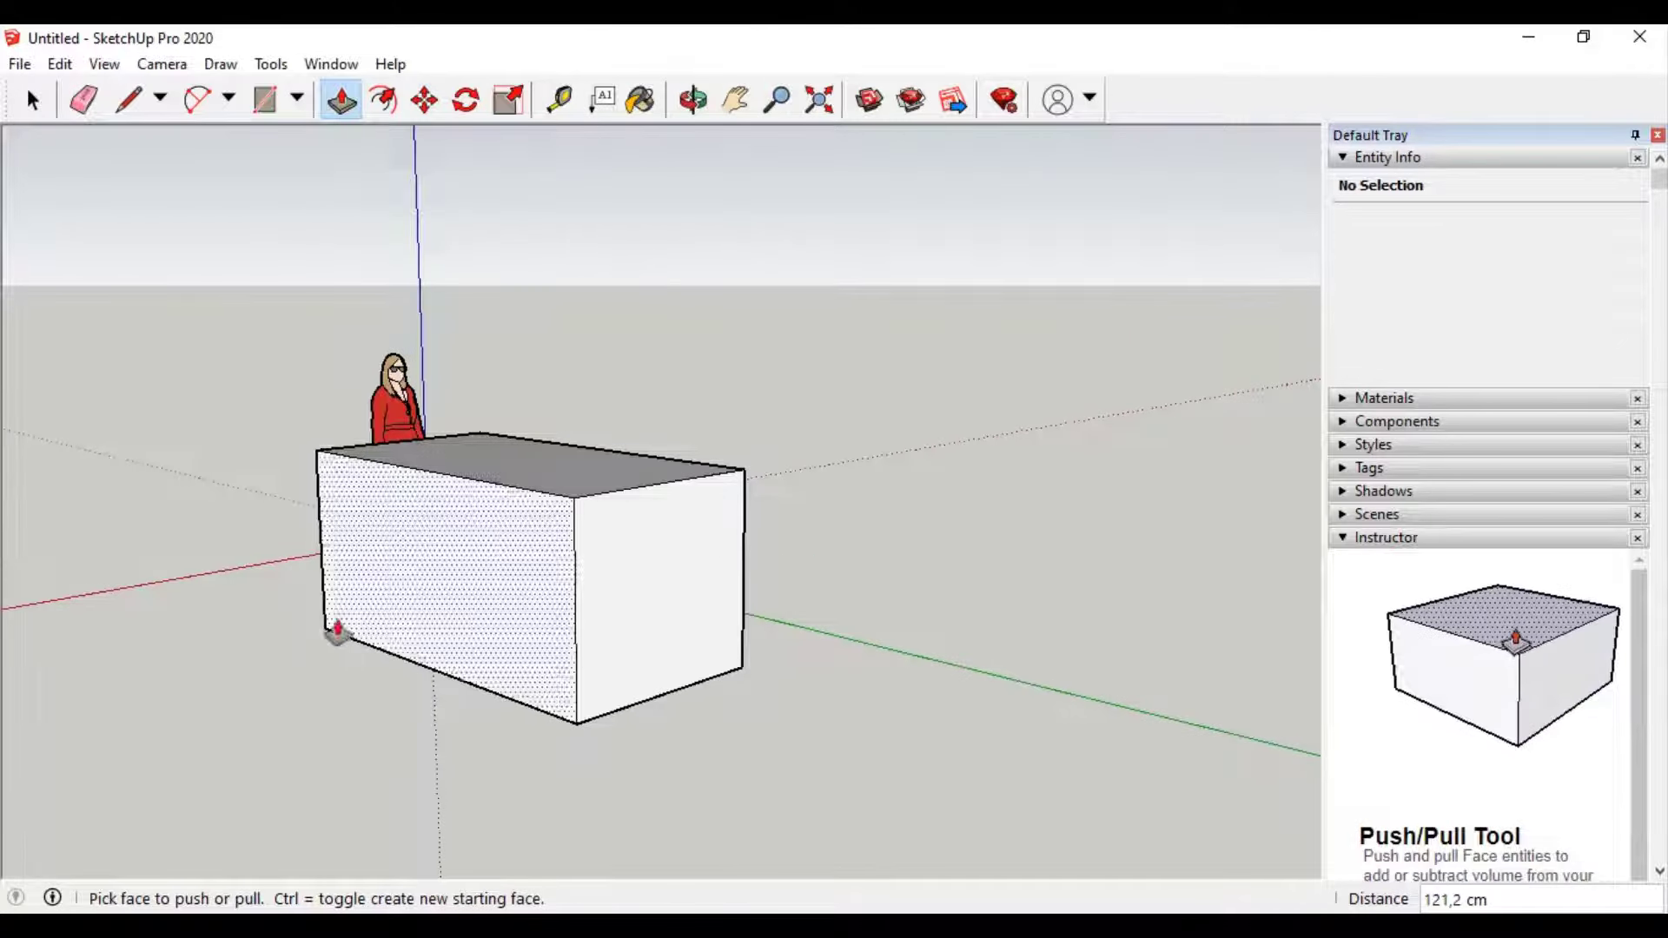
key(o)
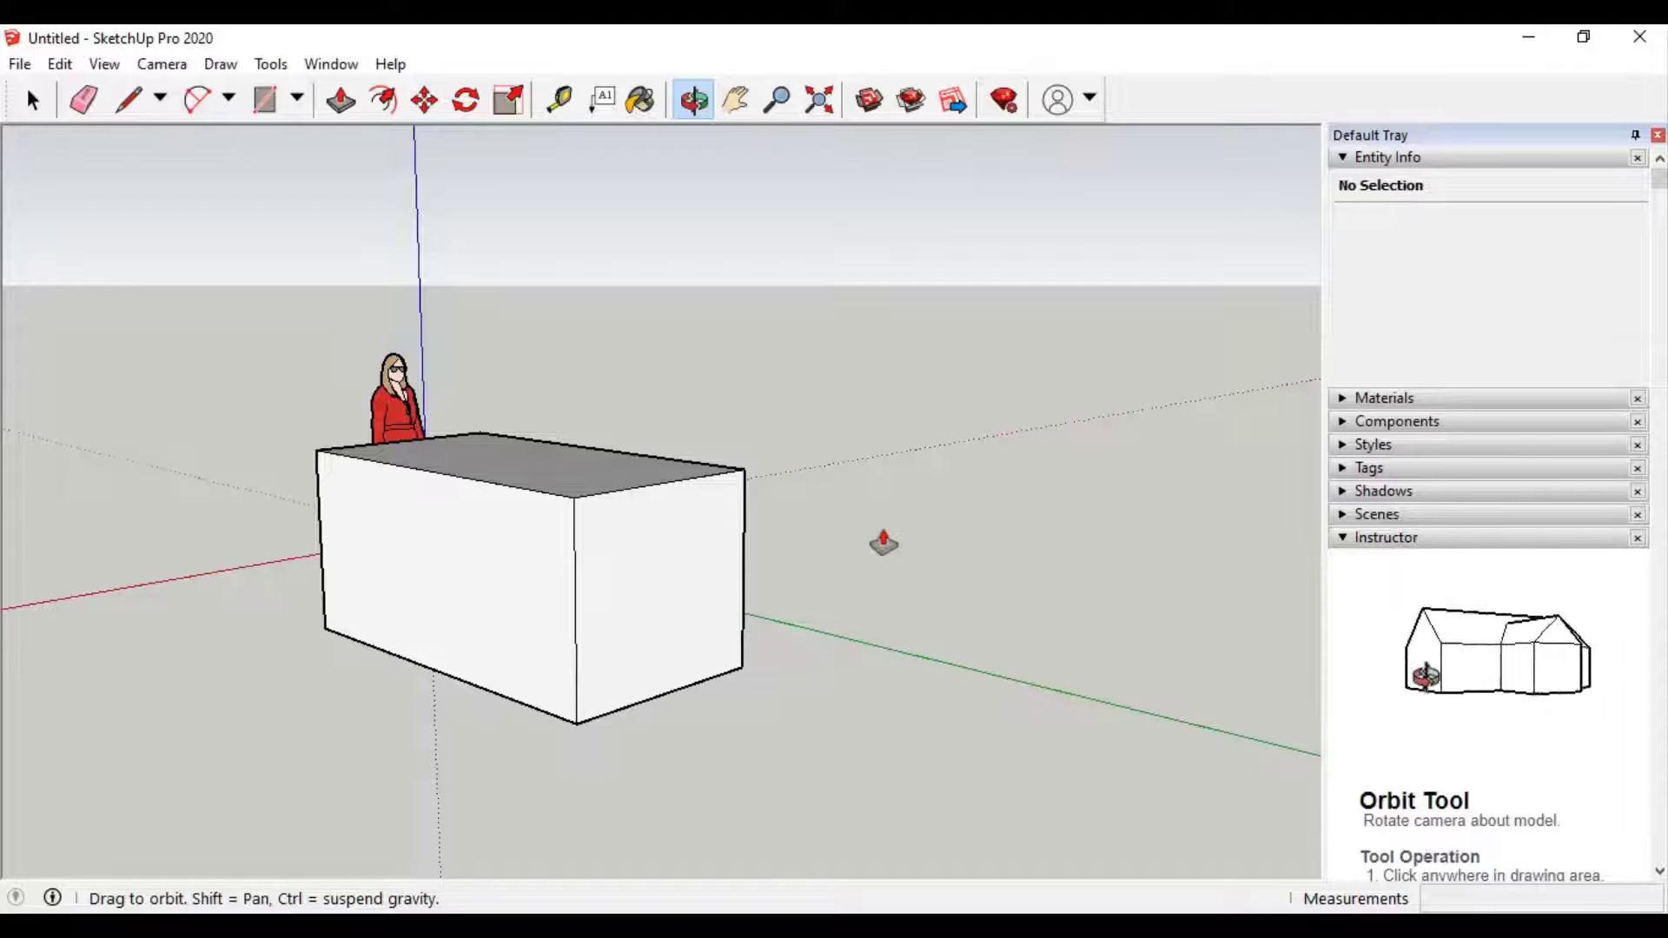
mouse_move(883, 543)
shift+mouse_down()
mouse_move(697, 528)
mouse_move(934, 510)
shift+mouse_up()
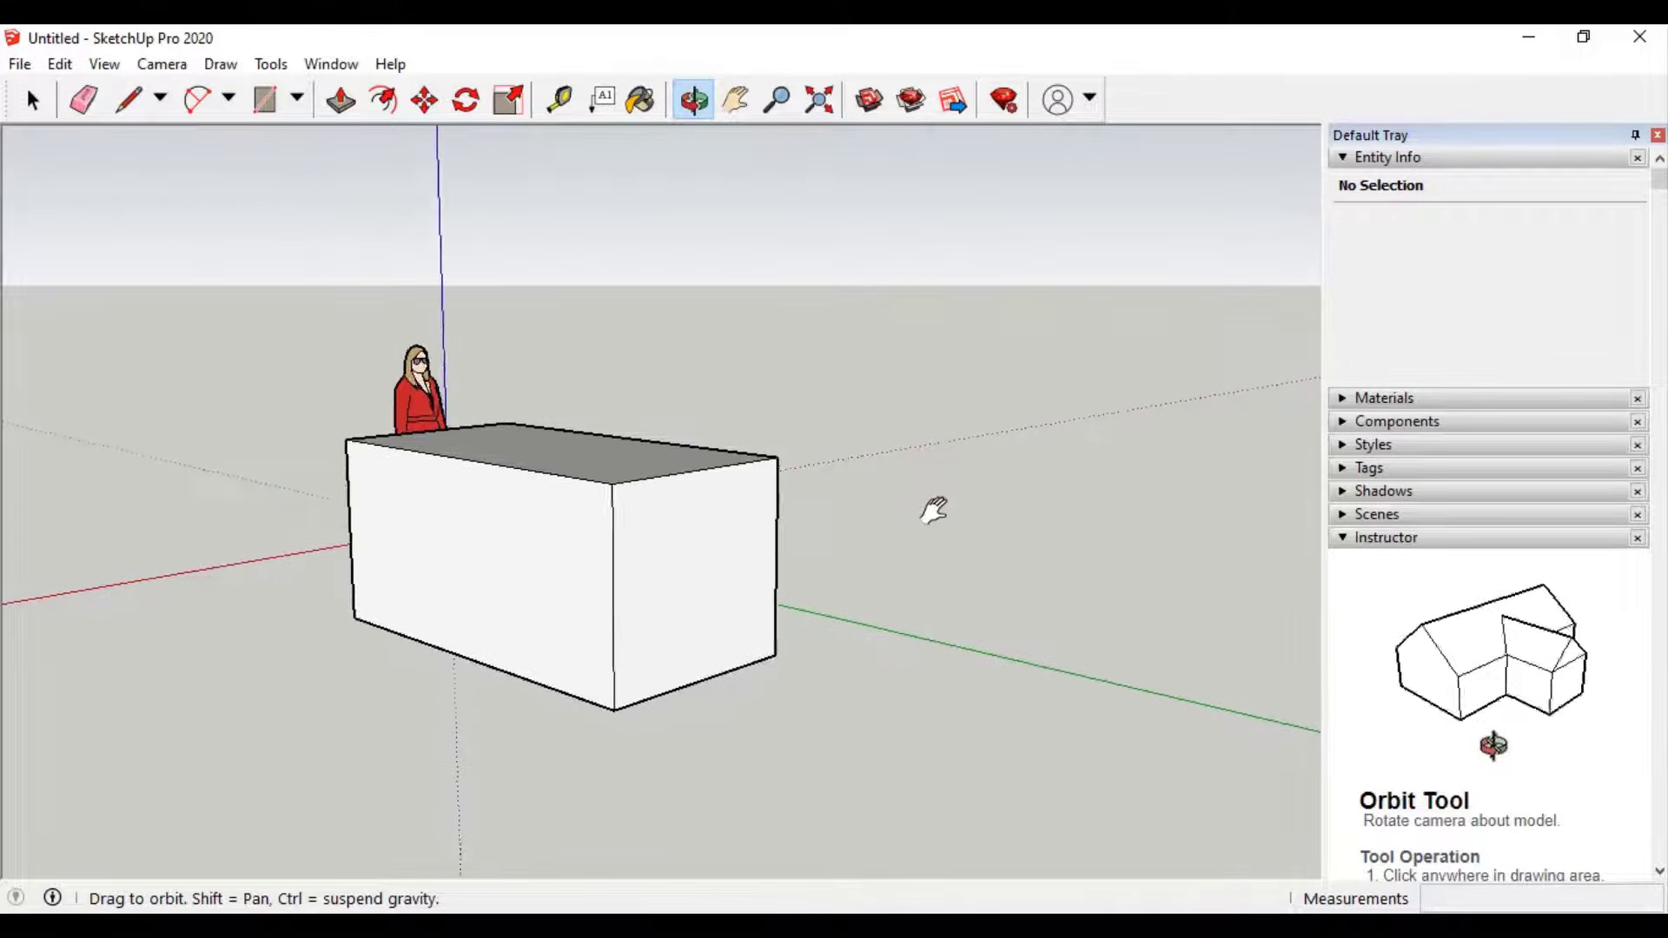
key(p)
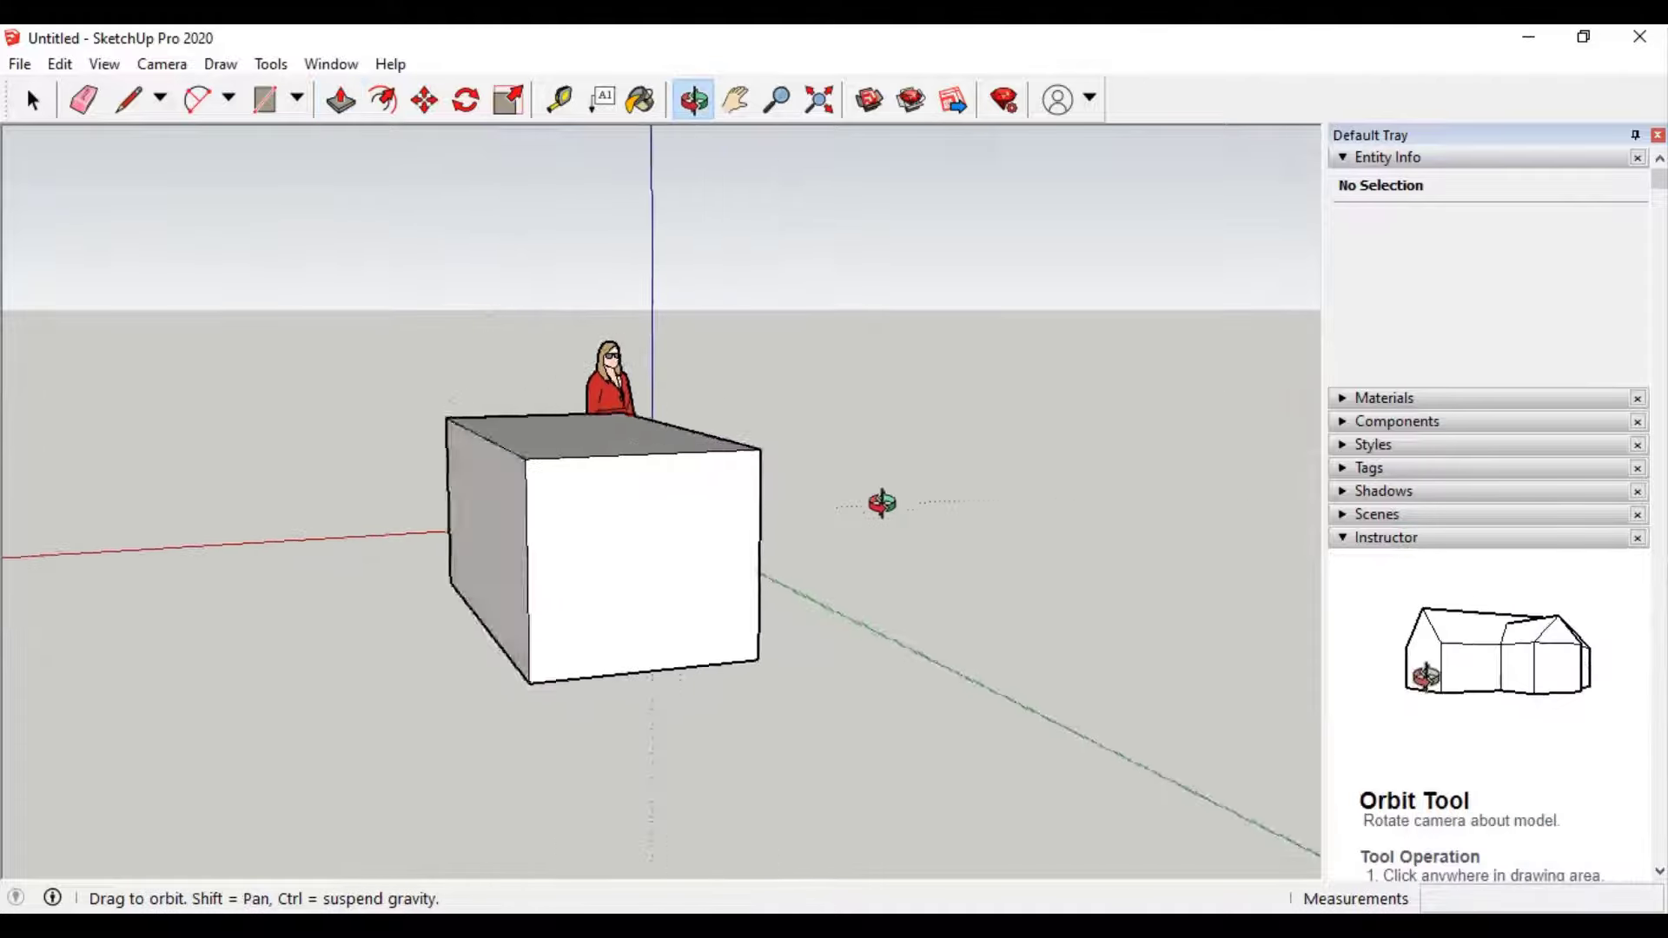
mouse_move(933, 510)
middle_down()
mouse_move(1025, 515)
mouse_move(738, 532)
mouse_move(986, 521)
middle_up()
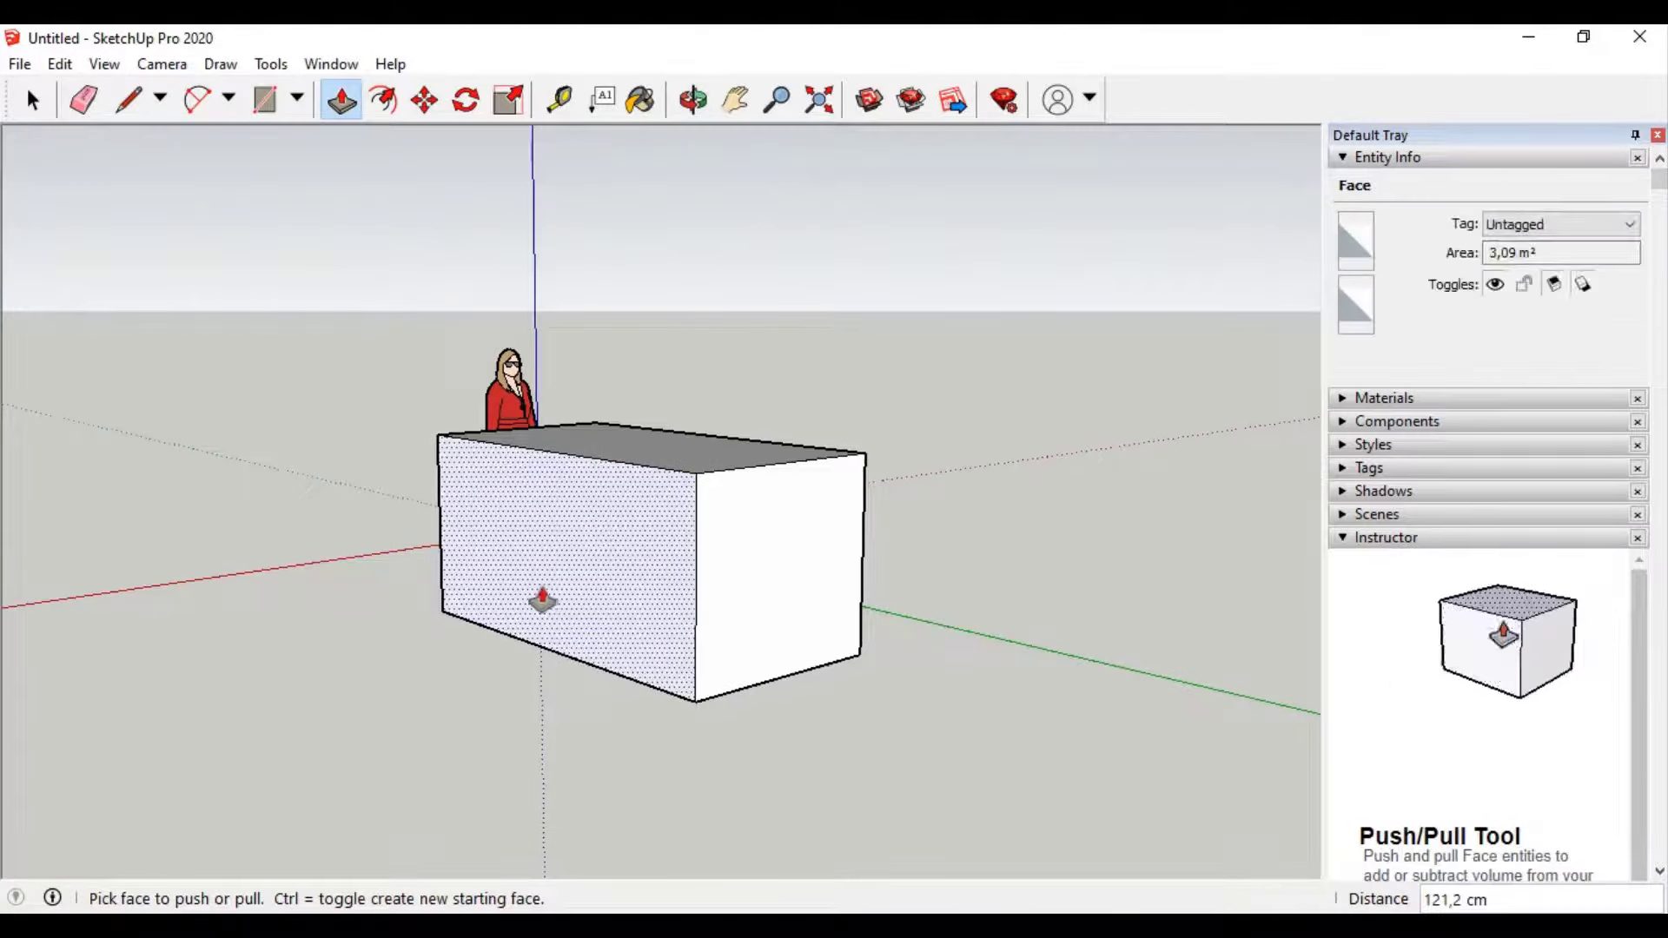
mouse_move(536, 584)
middle_down()
mouse_move(953, 361)
mouse_move(978, 446)
mouse_move(953, 533)
mouse_move(486, 608)
mouse_move(1195, 558)
mouse_move(558, 600)
mouse_move(1014, 578)
mouse_move(557, 632)
mouse_move(919, 623)
middle_up()
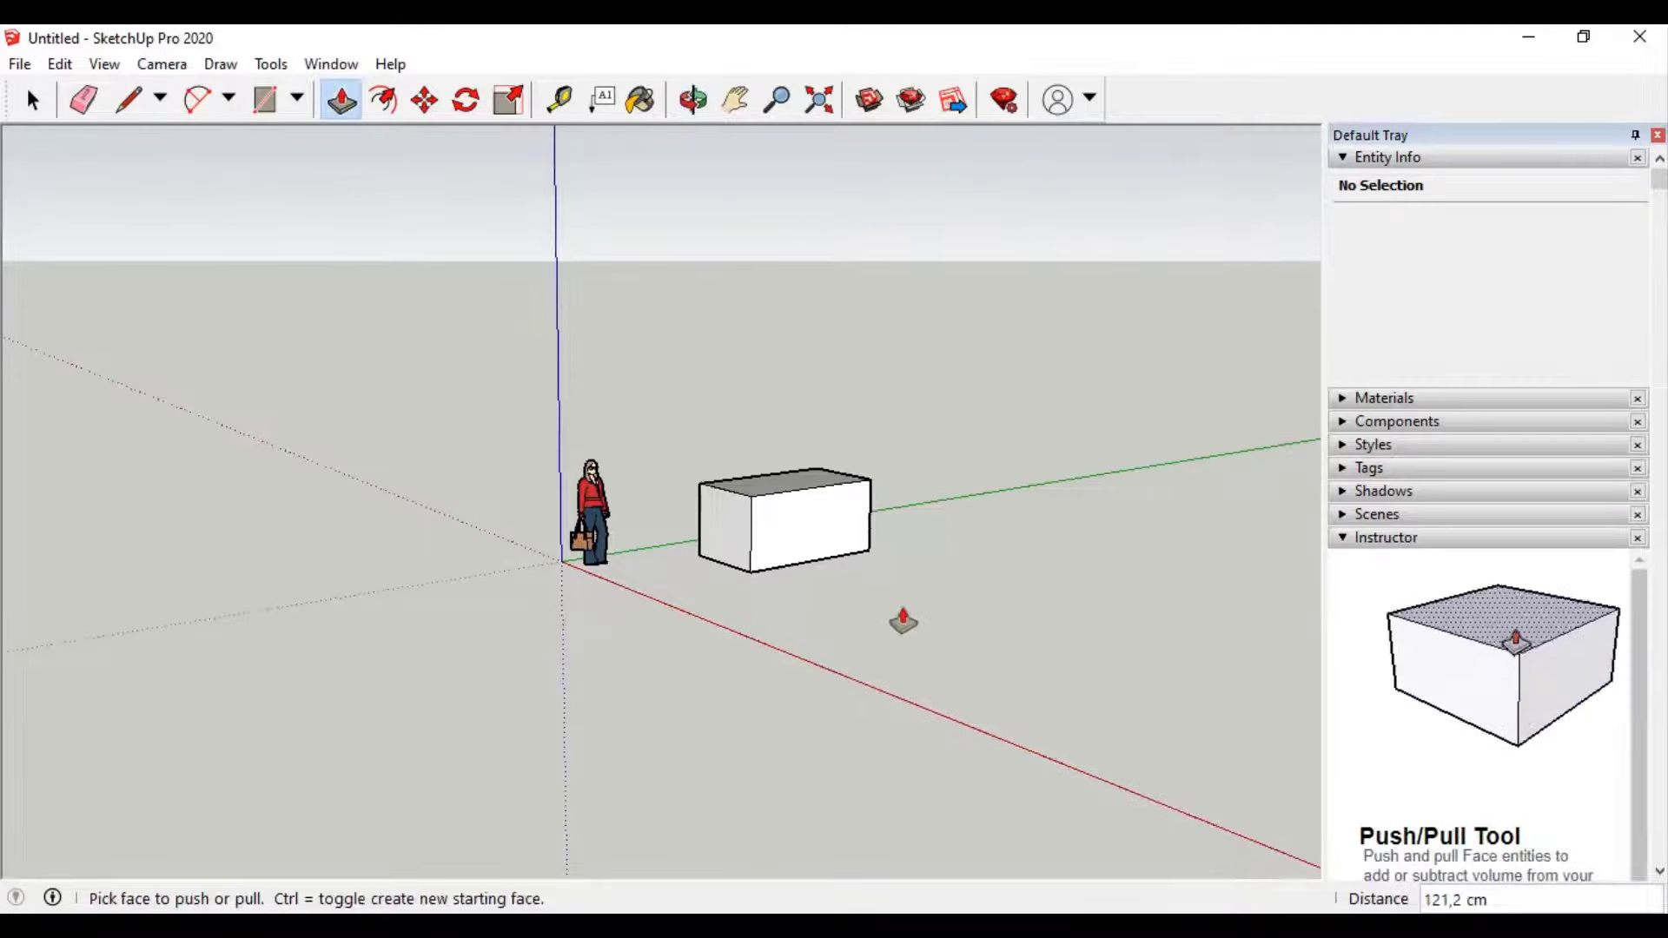
Step: Zoom in on the box and figure, then orbit back to a level front view
scroll(763, 528, up, 2)
scroll(815, 548, up, 2)
scroll(611, 570, up, 2)
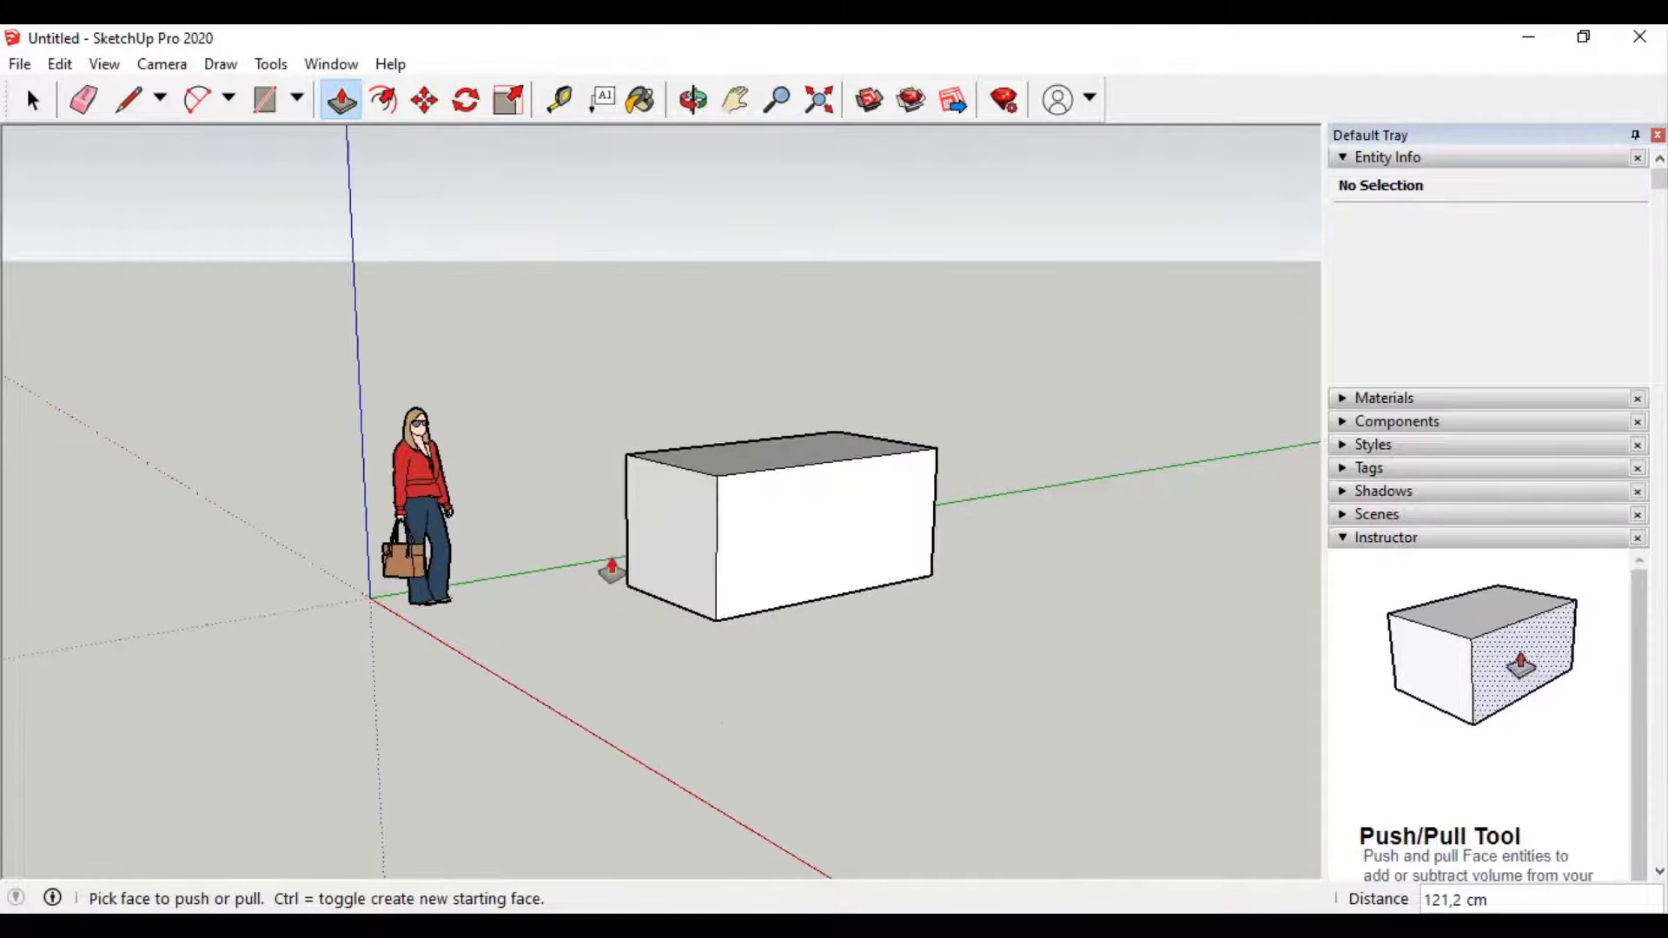
mouse_move(611, 569)
middle_down()
mouse_move(524, 582)
mouse_move(1072, 562)
mouse_move(439, 569)
mouse_move(1086, 577)
mouse_move(666, 533)
mouse_move(283, 584)
mouse_move(837, 584)
mouse_move(915, 573)
mouse_move(371, 569)
mouse_move(934, 547)
mouse_move(544, 528)
mouse_move(596, 556)
mouse_move(763, 539)
mouse_move(573, 570)
mouse_move(487, 608)
mouse_move(702, 548)
mouse_move(966, 527)
mouse_move(863, 518)
mouse_move(1024, 498)
mouse_move(837, 525)
mouse_move(1296, 514)
mouse_move(946, 495)
mouse_move(786, 518)
mouse_move(1258, 503)
mouse_move(569, 518)
mouse_move(1231, 480)
mouse_move(1054, 480)
middle_up()
mouse_move(983, 589)
middle_down()
mouse_move(946, 524)
mouse_move(659, 316)
mouse_move(573, 313)
mouse_move(968, 596)
mouse_move(790, 439)
mouse_move(1027, 379)
mouse_move(1107, 415)
mouse_move(919, 394)
mouse_move(883, 350)
mouse_move(951, 405)
middle_up()
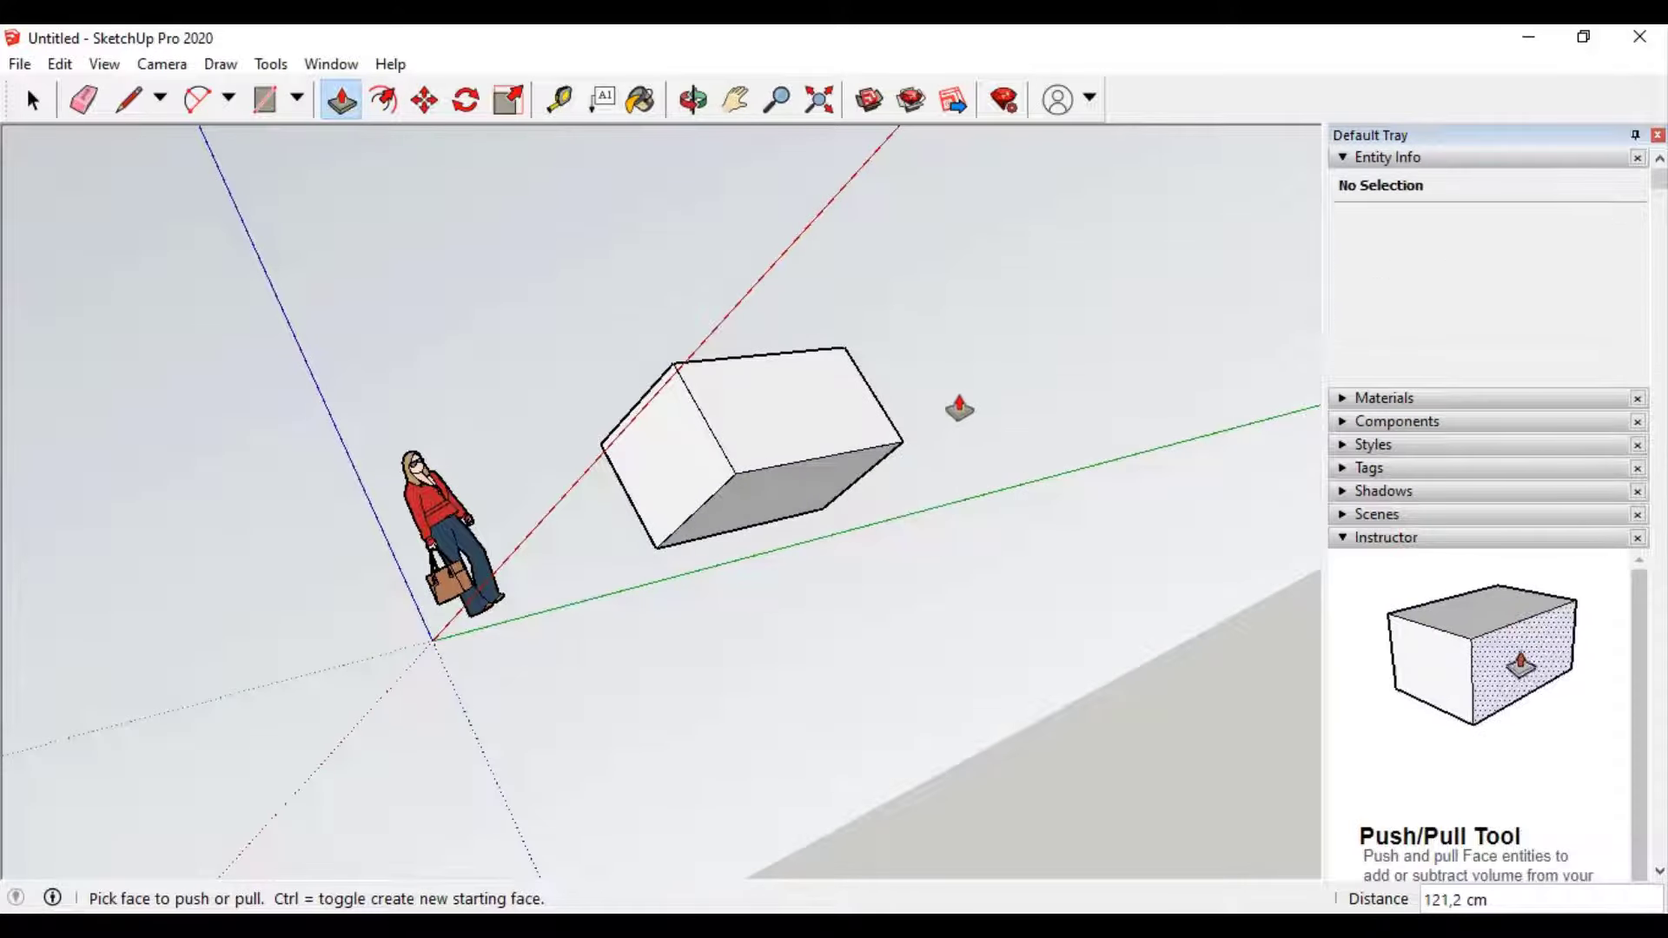
mouse_move(959, 411)
middle_down()
mouse_move(952, 383)
mouse_move(1068, 607)
mouse_move(551, 744)
mouse_move(1169, 637)
mouse_move(582, 693)
mouse_move(956, 654)
mouse_move(979, 637)
mouse_move(698, 704)
mouse_move(983, 689)
middle_up()
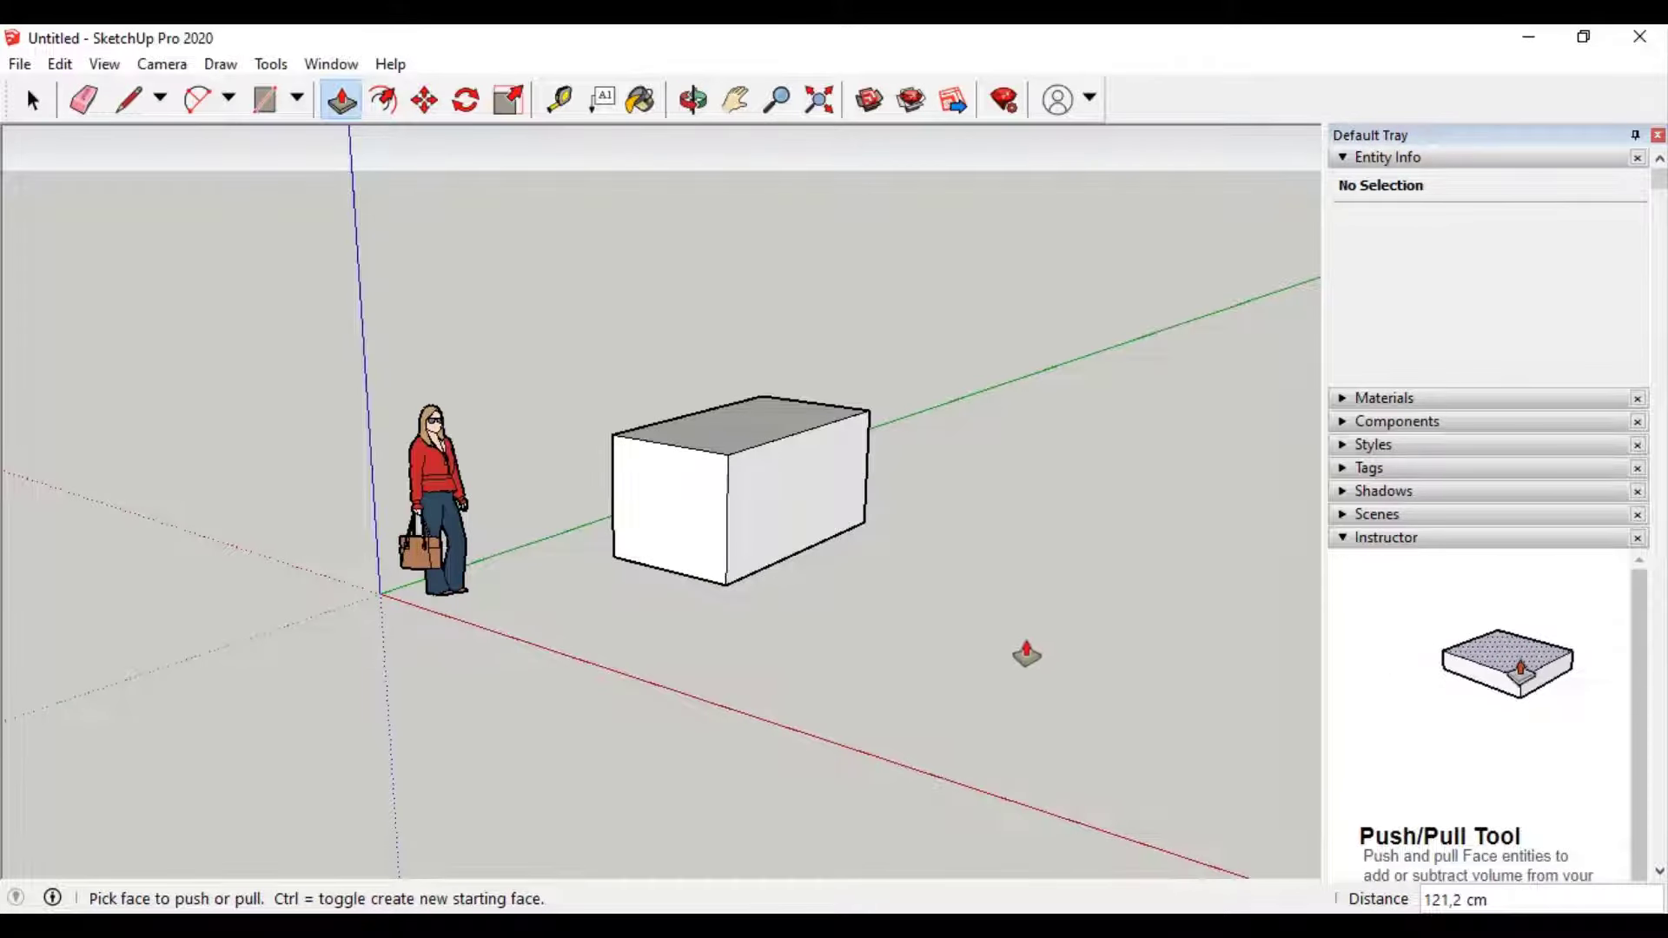
key(space)
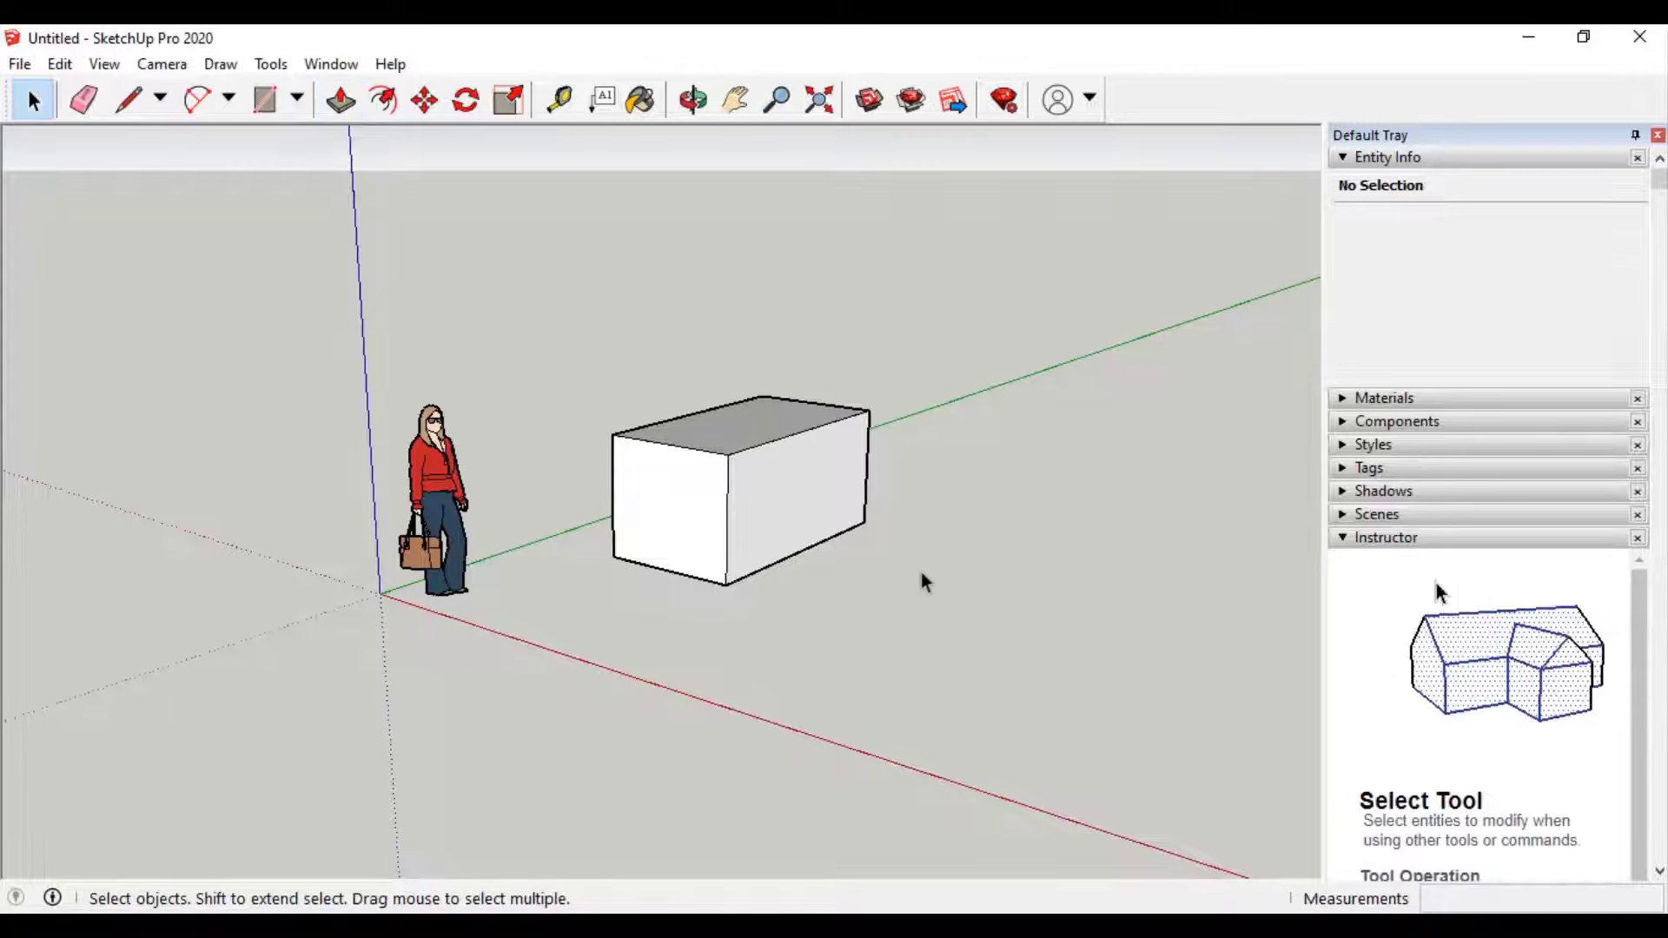
middle_drag(924, 566, 657, 453)
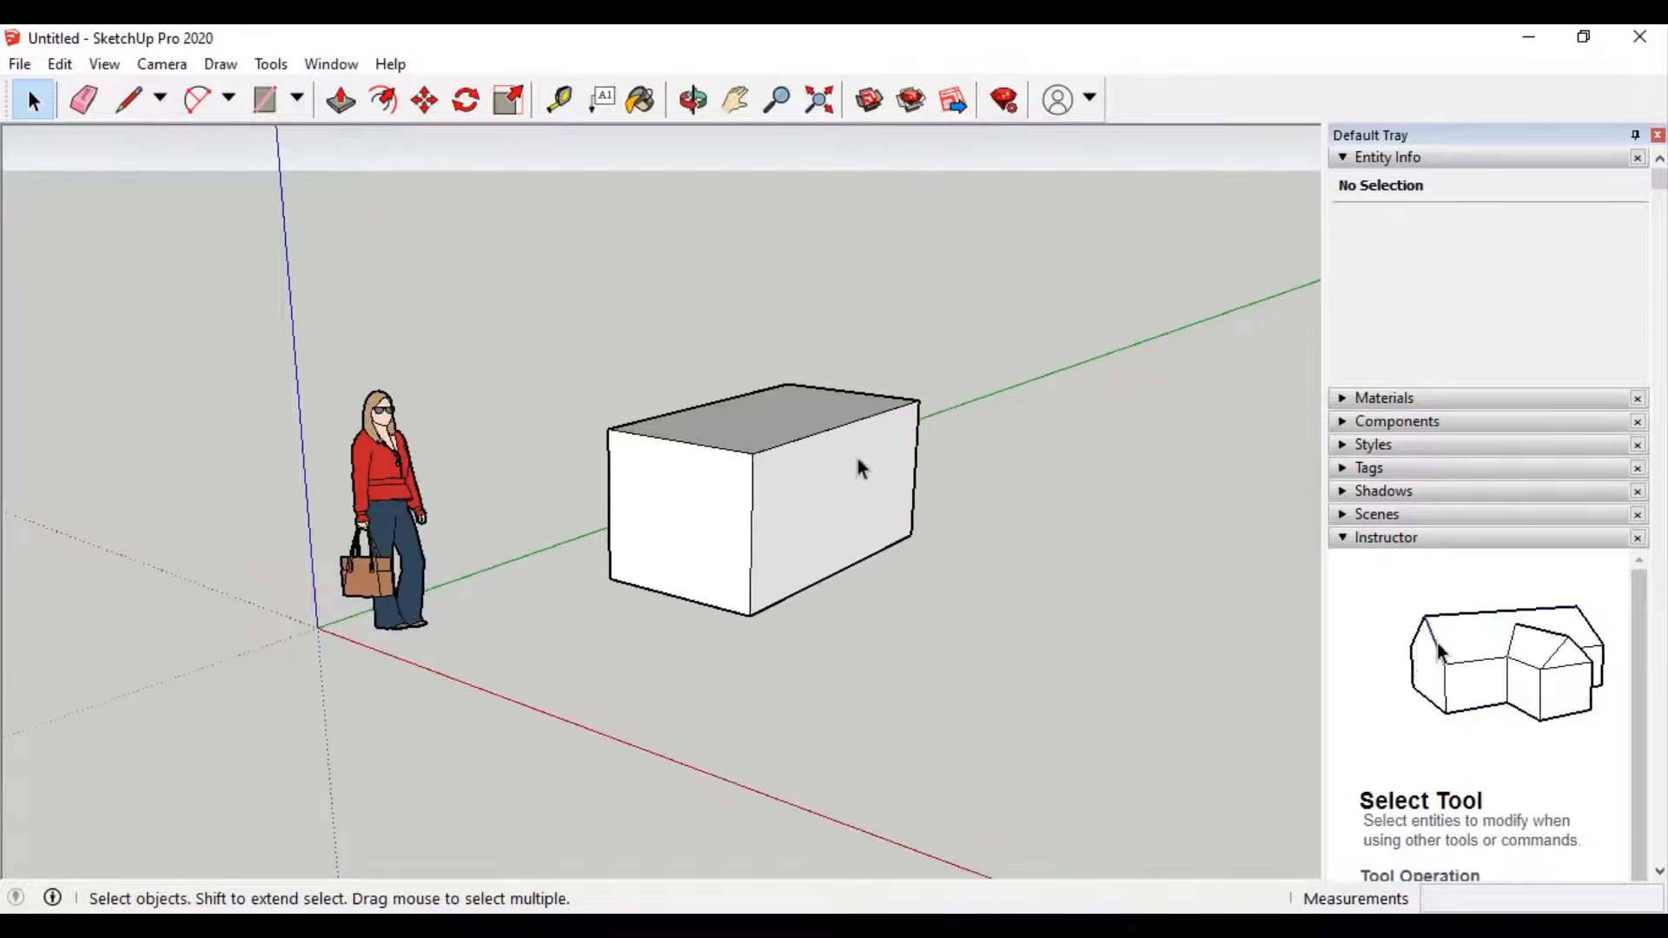
scroll(857, 459, up, 2)
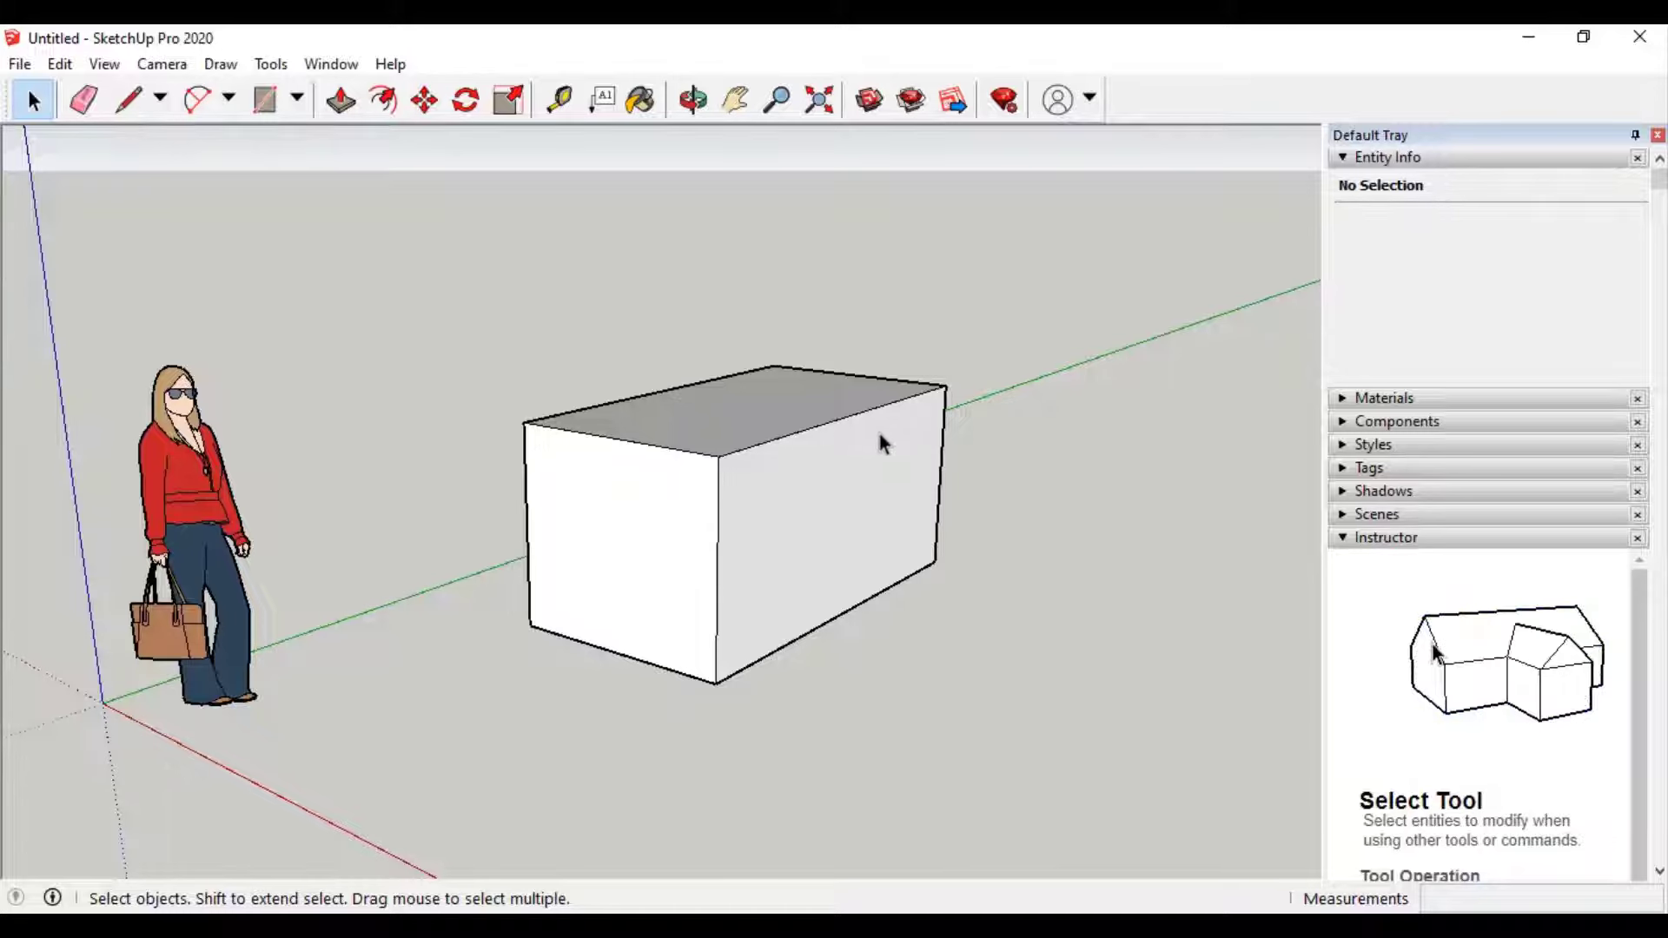
scroll(992, 518, down, 1)
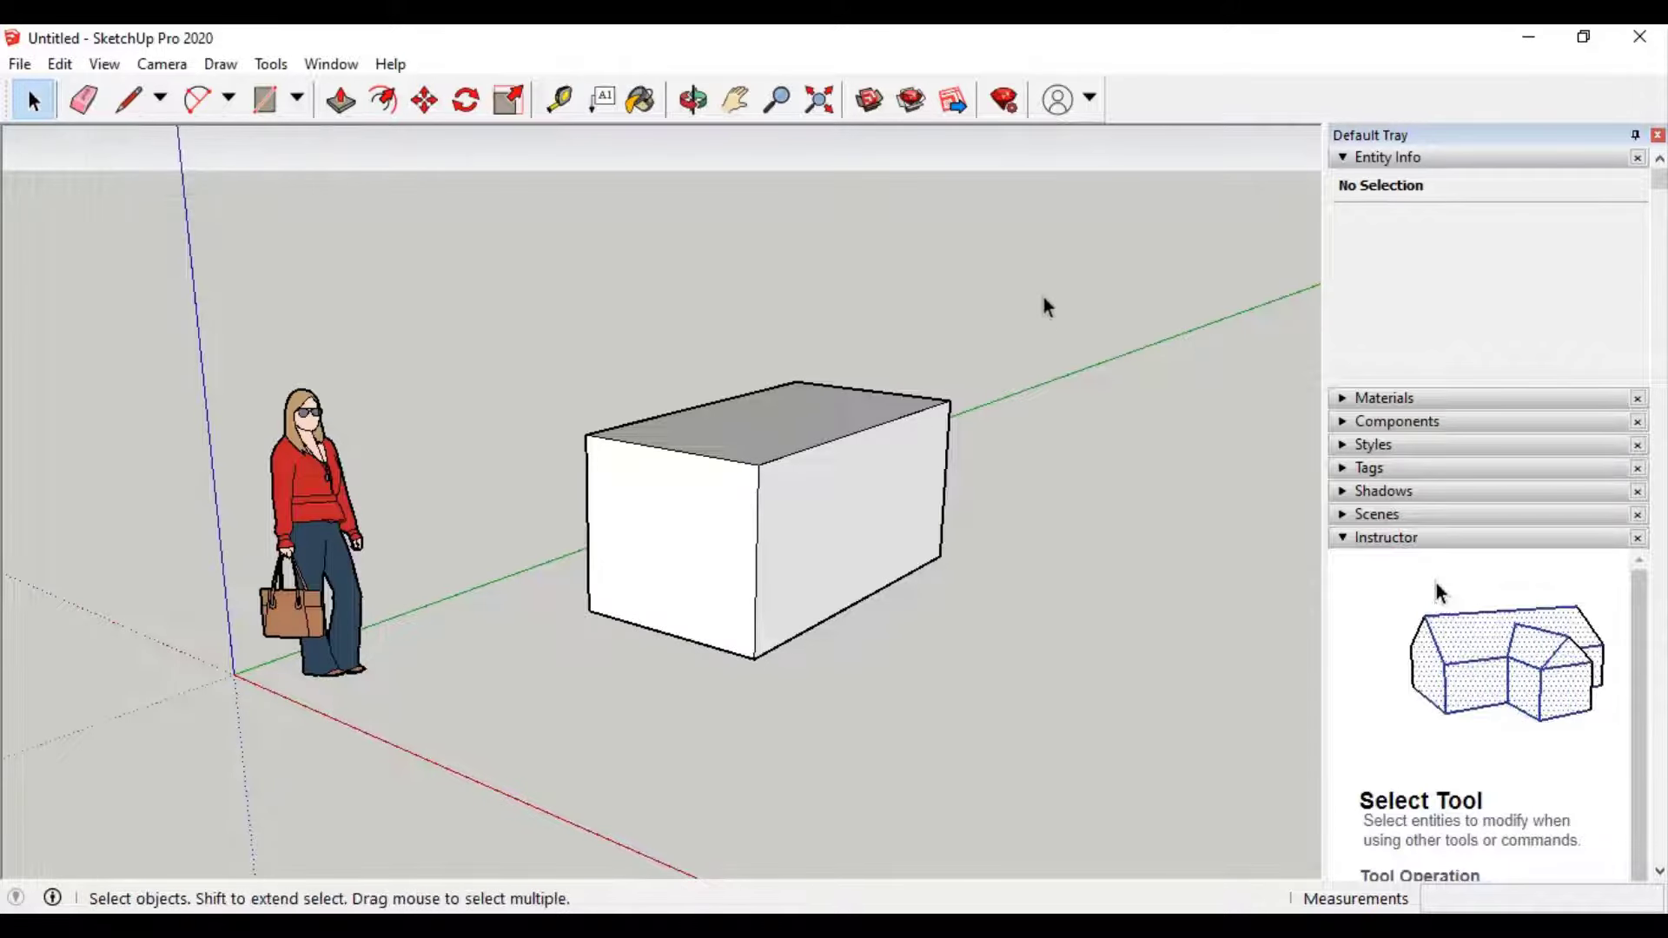
mouse_move(1149, 267)
mouse_down()
mouse_move(1044, 332)
mouse_move(993, 396)
mouse_up()
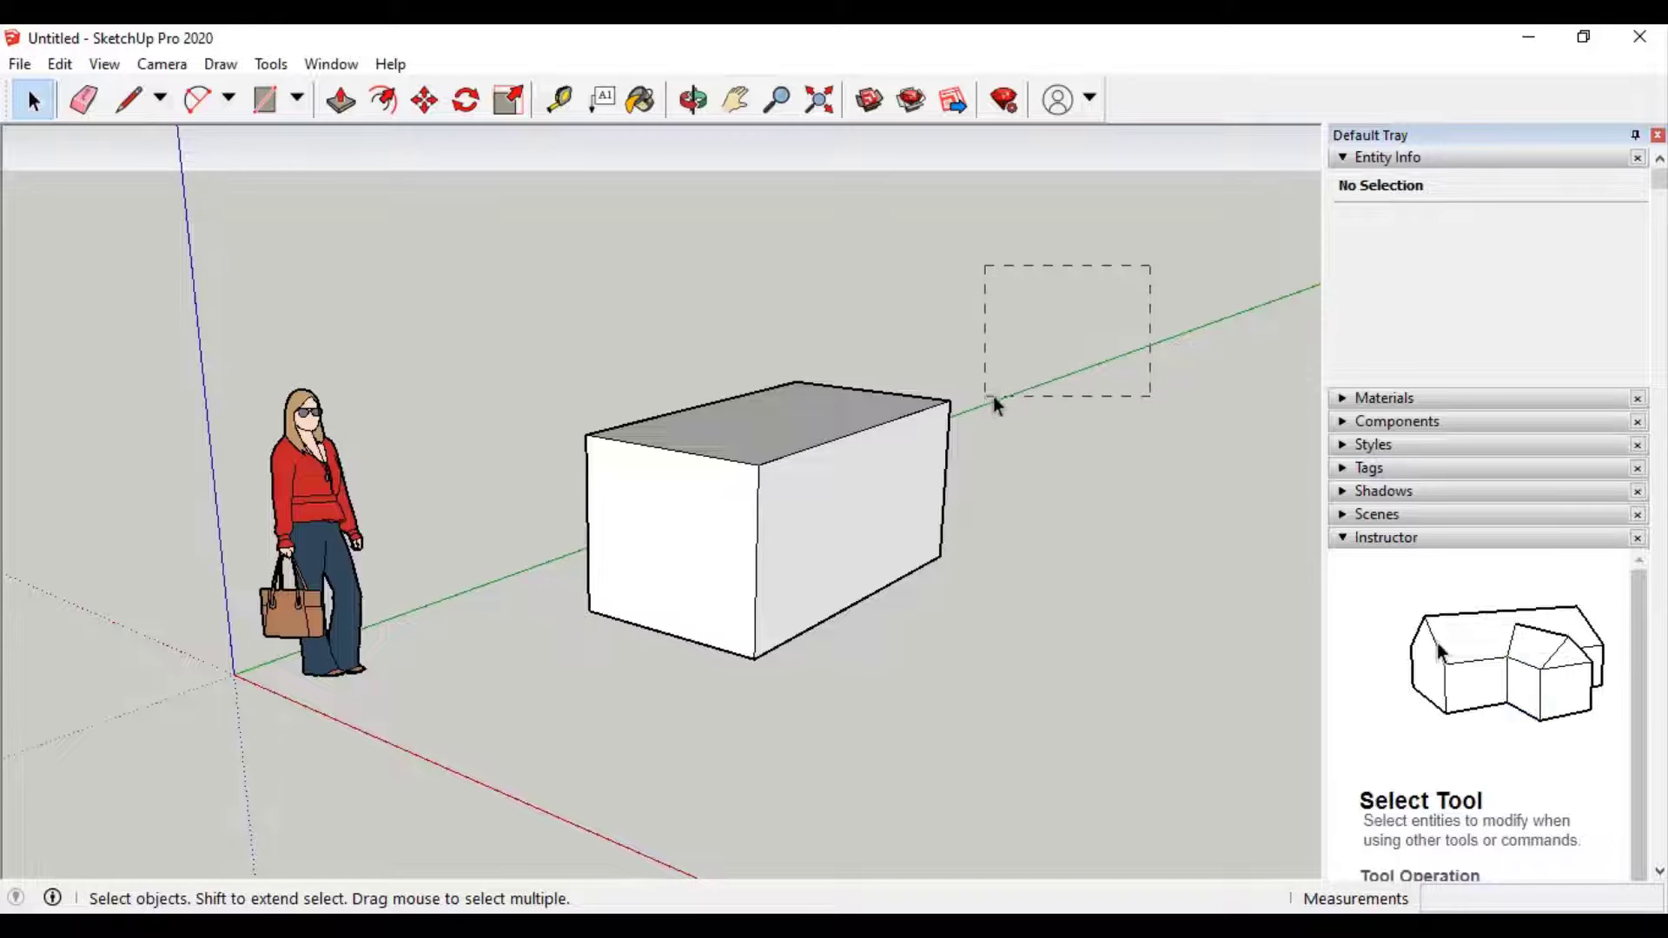
drag(993, 397, 971, 290)
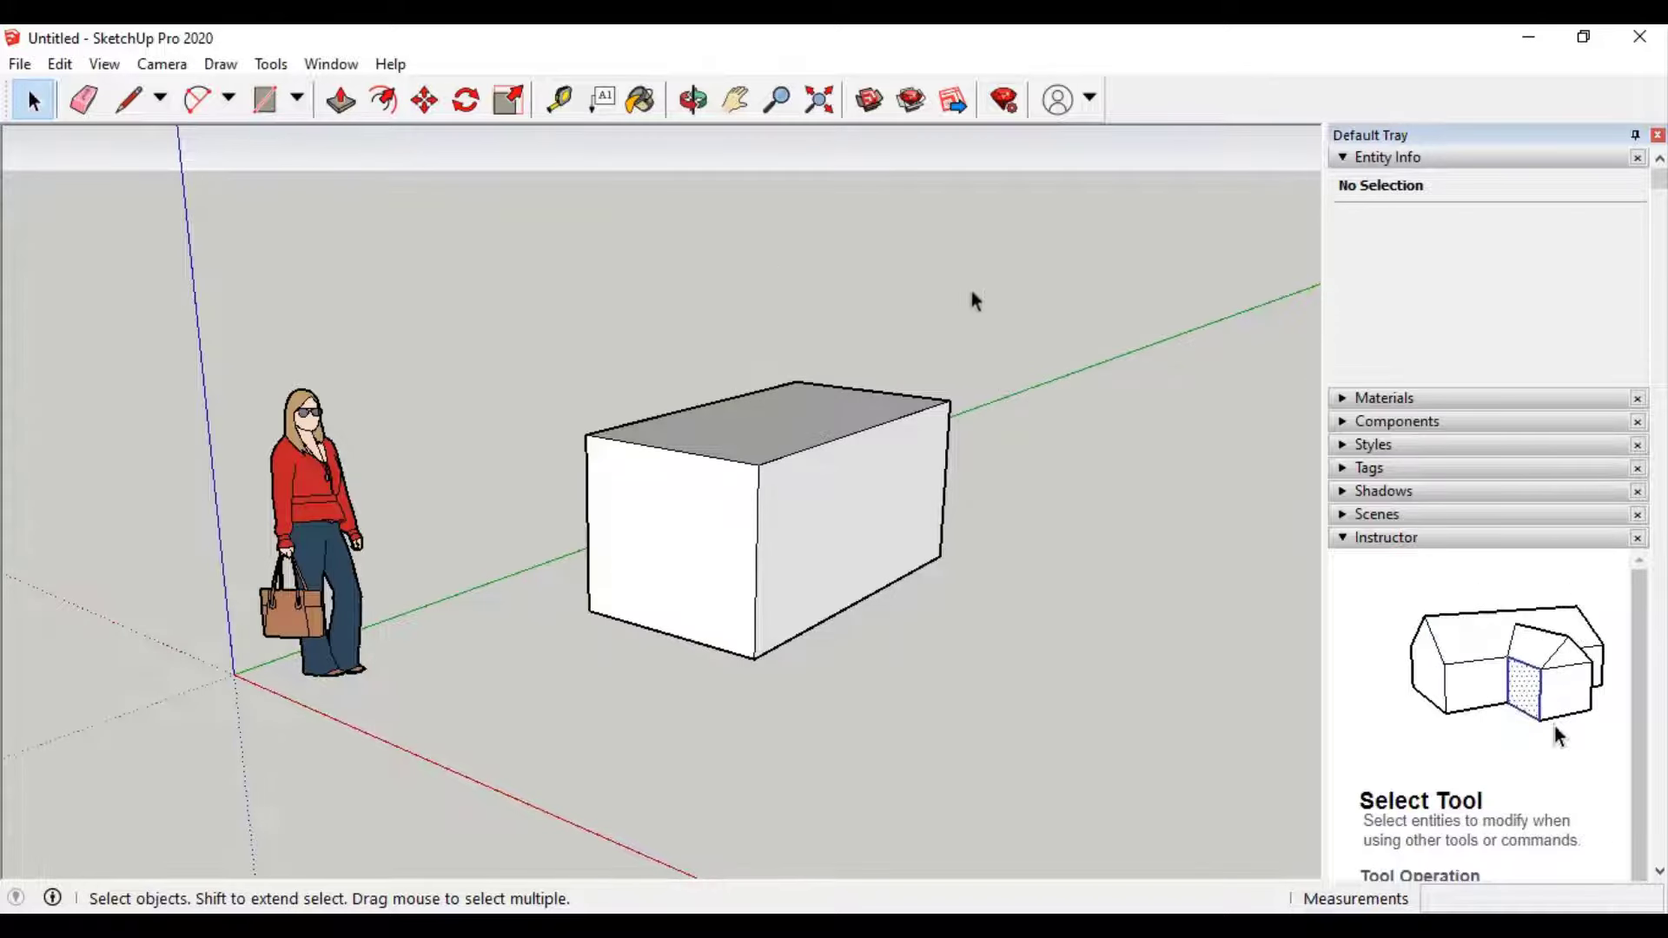
drag(1189, 278, 927, 460)
drag(1097, 284, 962, 441)
scroll(955, 443, up, 2)
scroll(941, 447, up, 1)
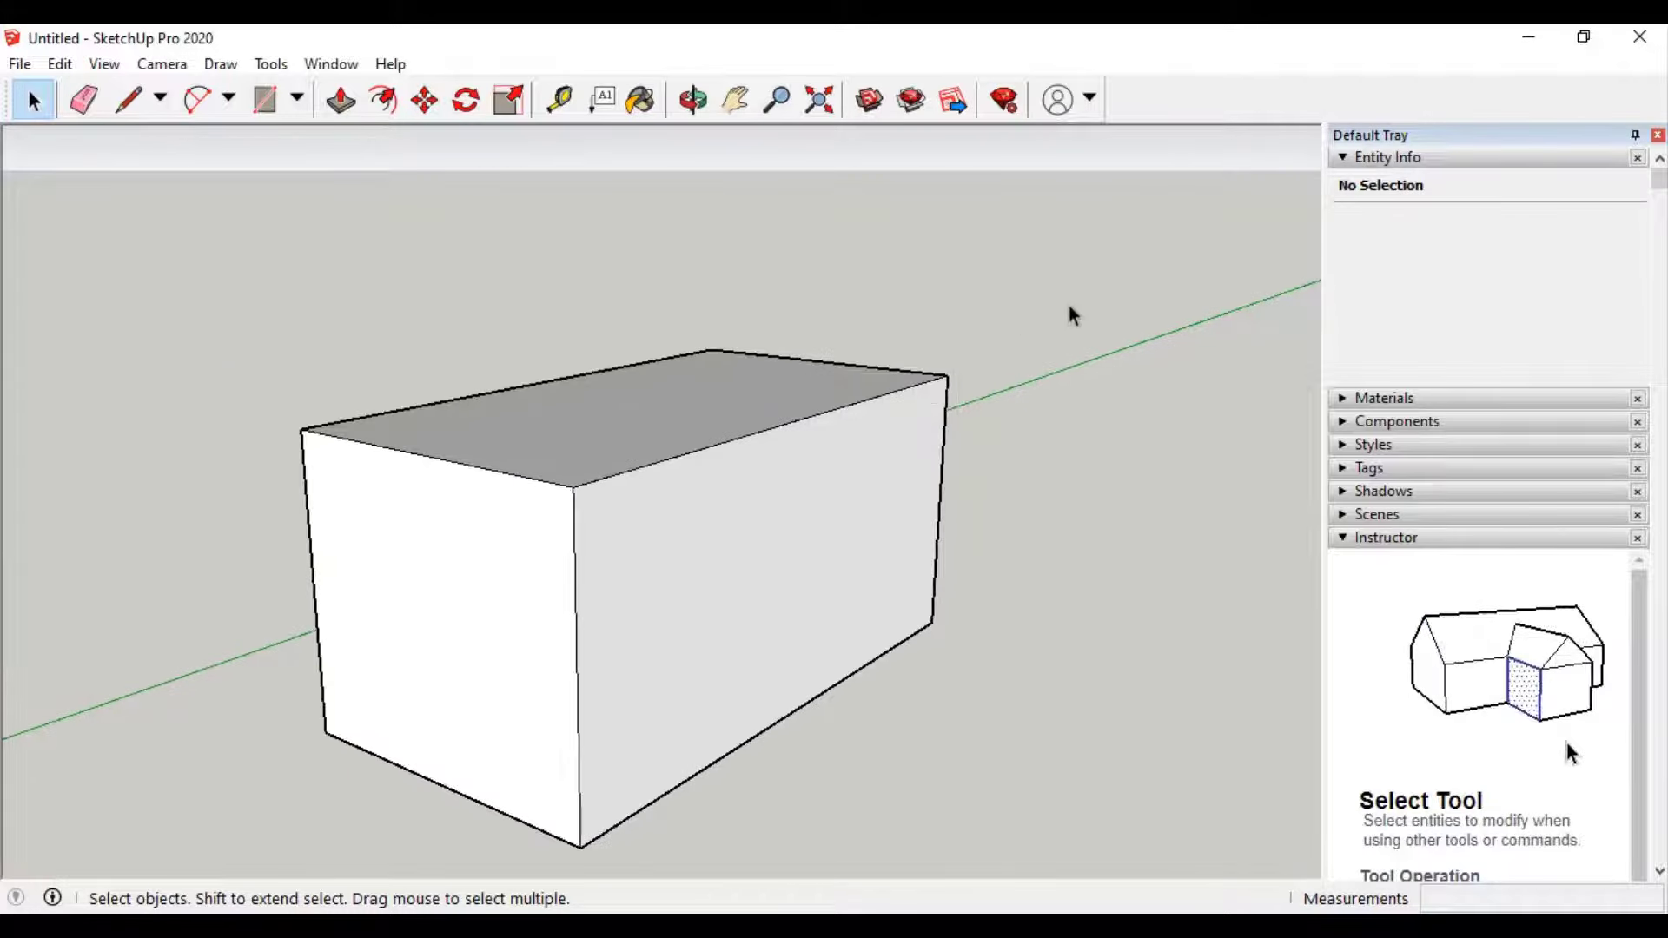
drag(1069, 300, 940, 414)
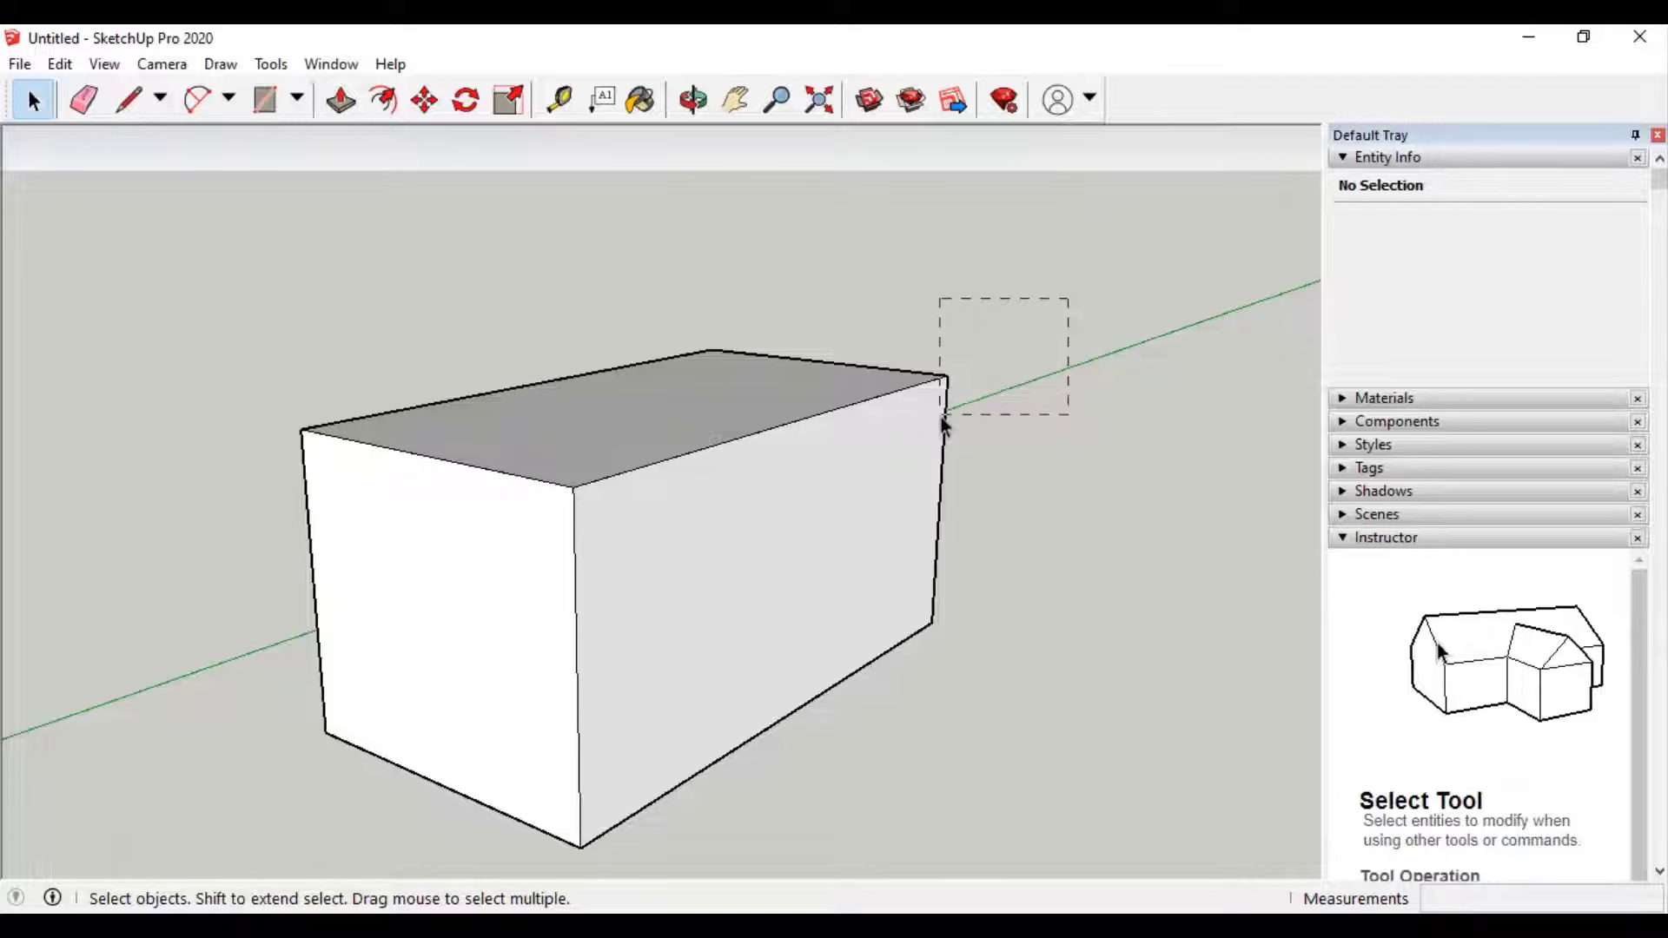
mouse_move(942, 424)
mouse_down()
mouse_move(918, 427)
mouse_move(893, 378)
mouse_move(910, 375)
mouse_move(905, 441)
mouse_up()
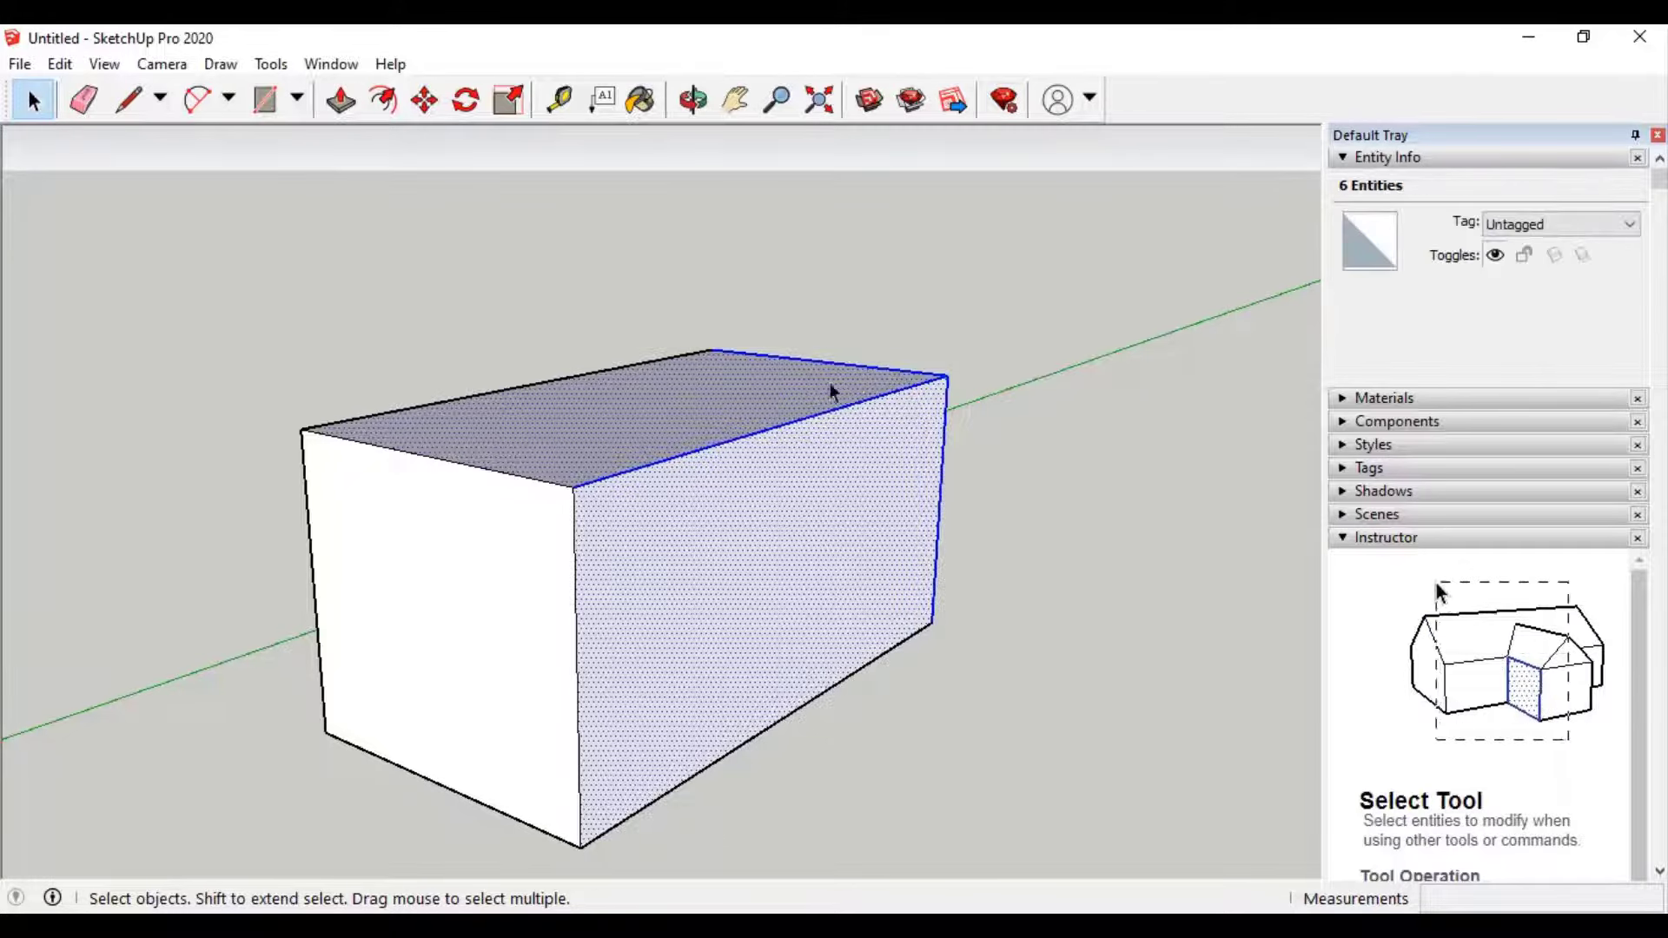
click(1087, 441)
drag(1085, 364, 909, 439)
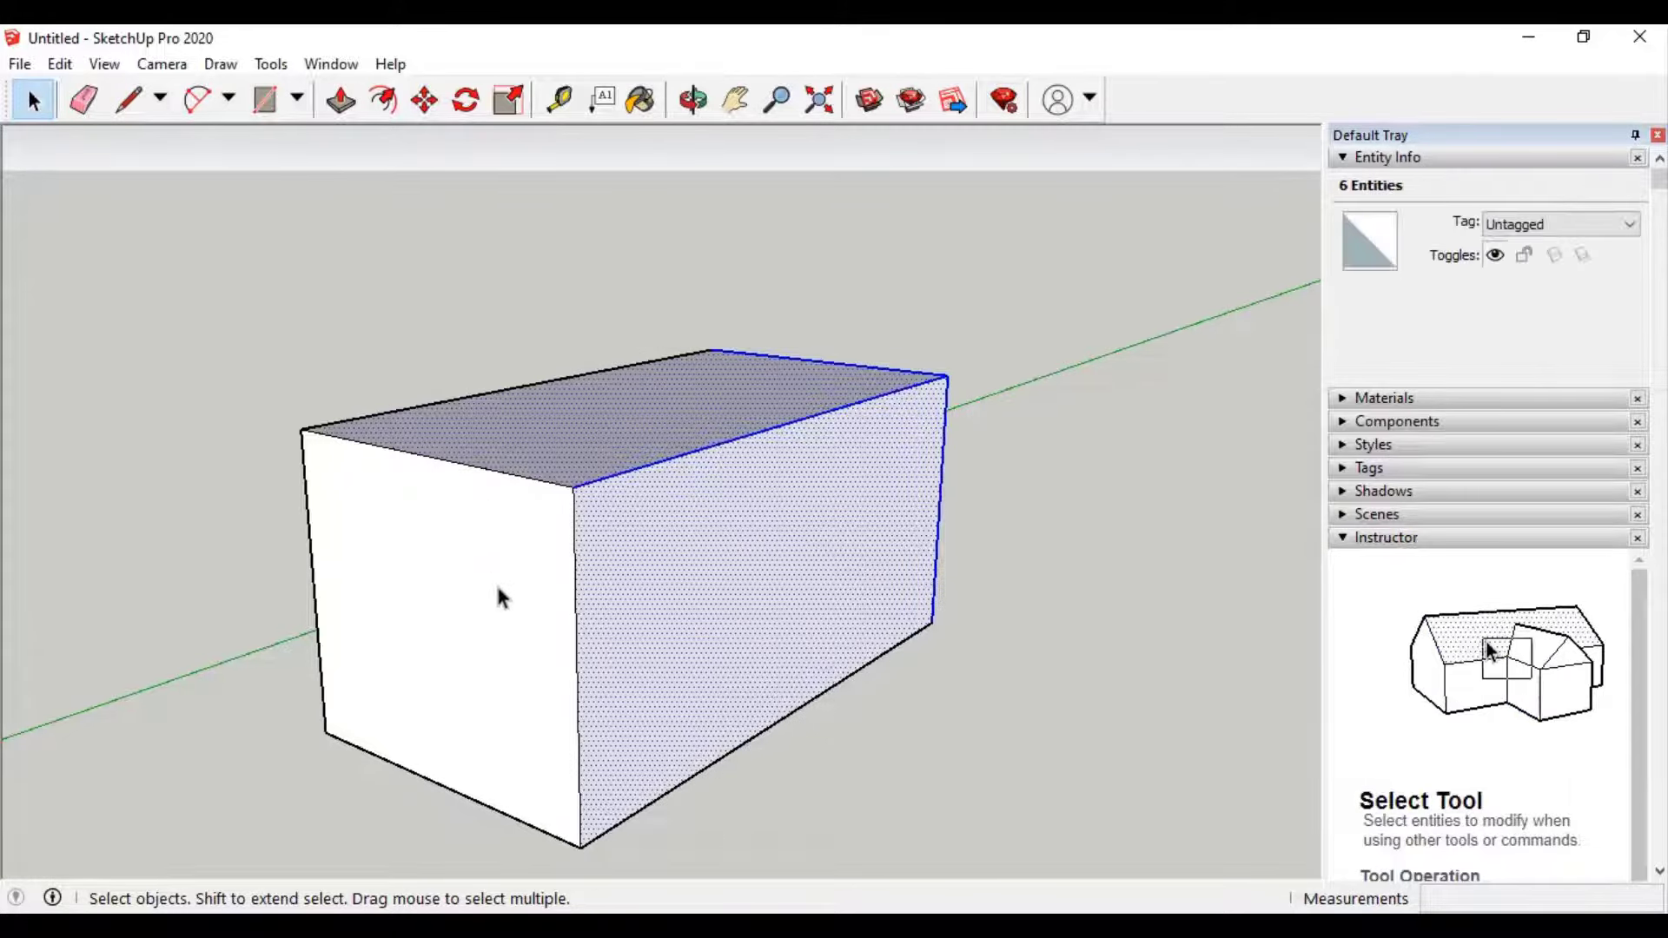
click(1092, 268)
mouse_move(1096, 262)
mouse_down()
mouse_move(913, 439)
mouse_move(674, 495)
mouse_move(567, 495)
mouse_up()
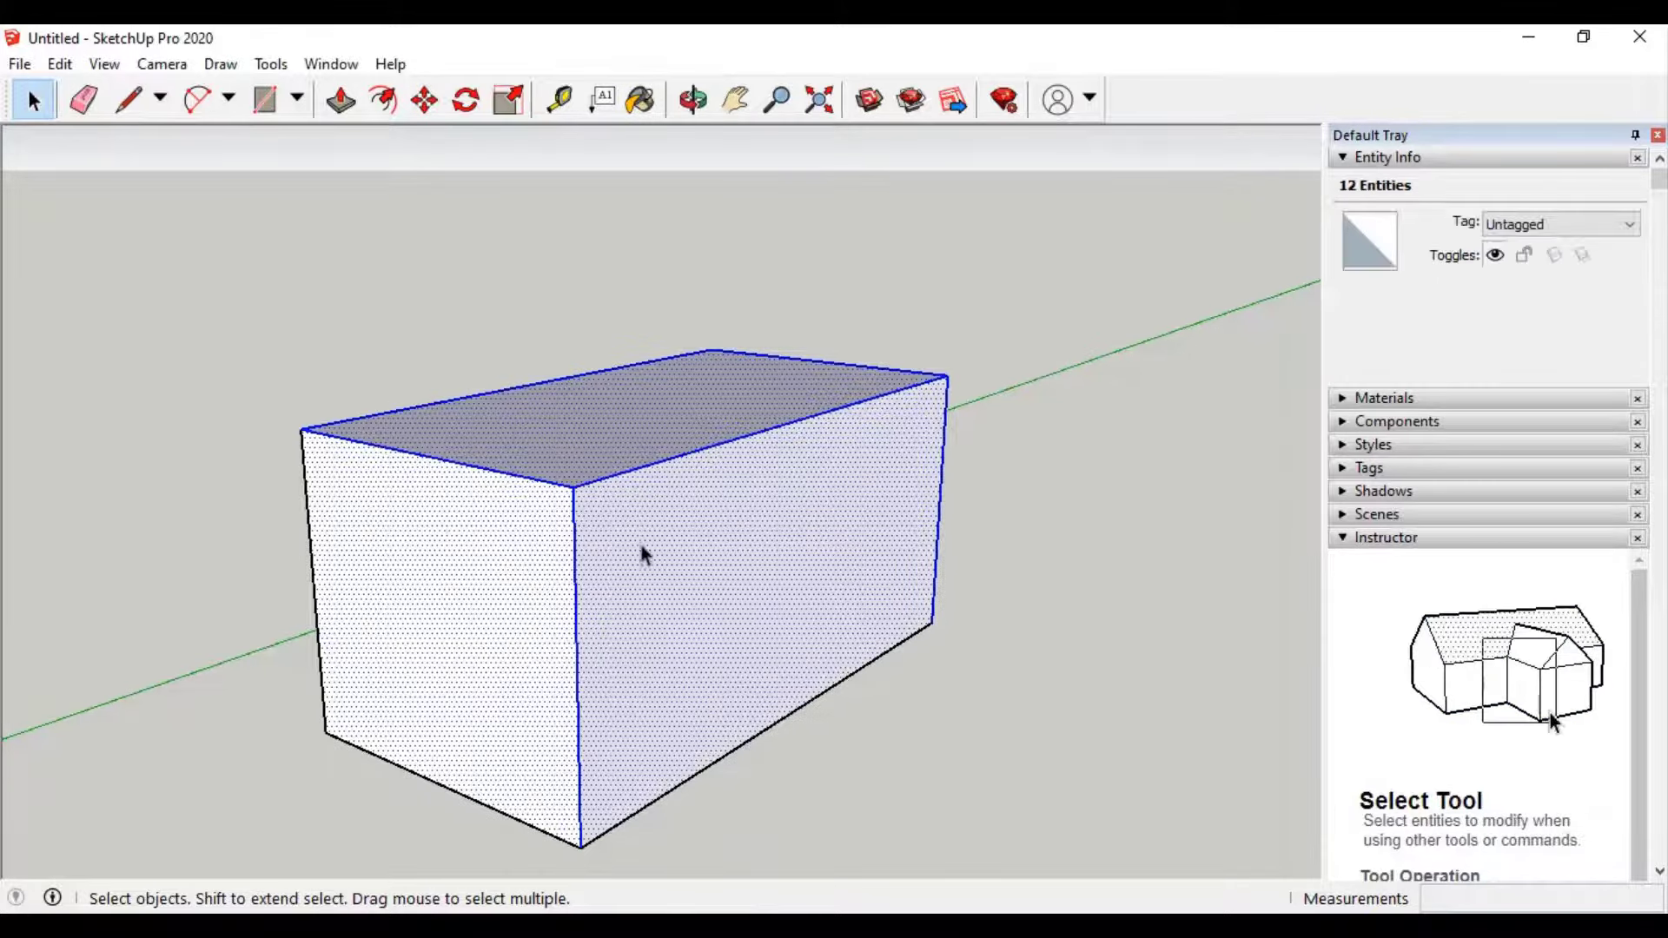
click(1014, 279)
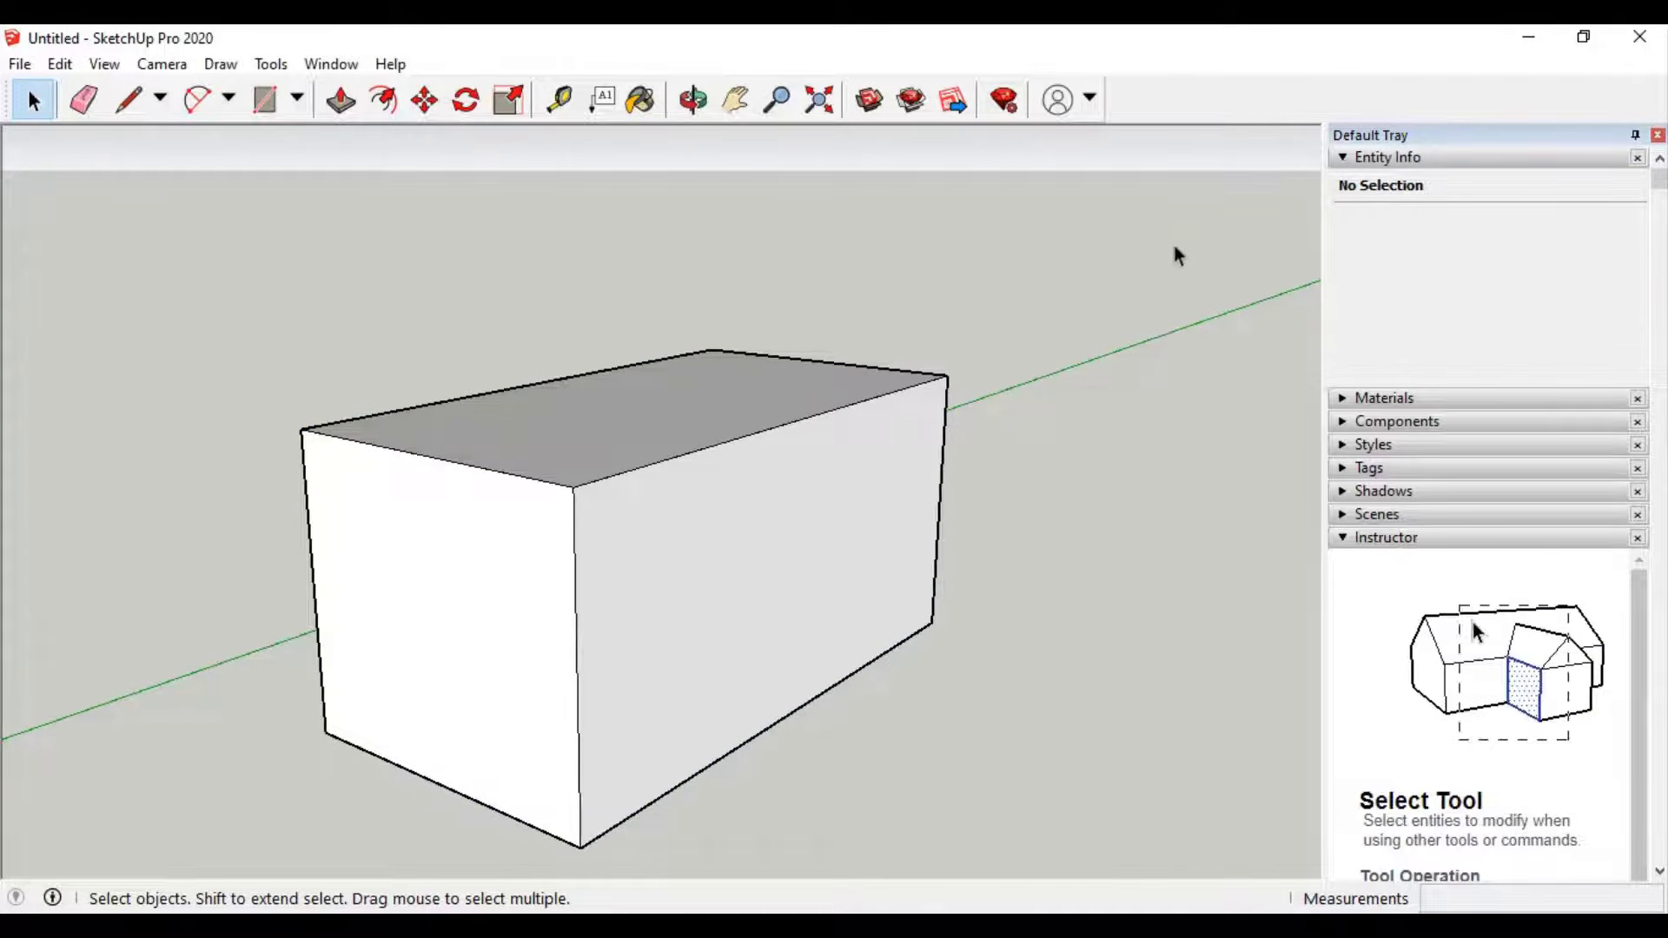
mouse_move(1173, 246)
mouse_down()
mouse_move(896, 440)
mouse_move(837, 445)
mouse_move(834, 409)
mouse_move(842, 742)
mouse_move(781, 758)
mouse_up()
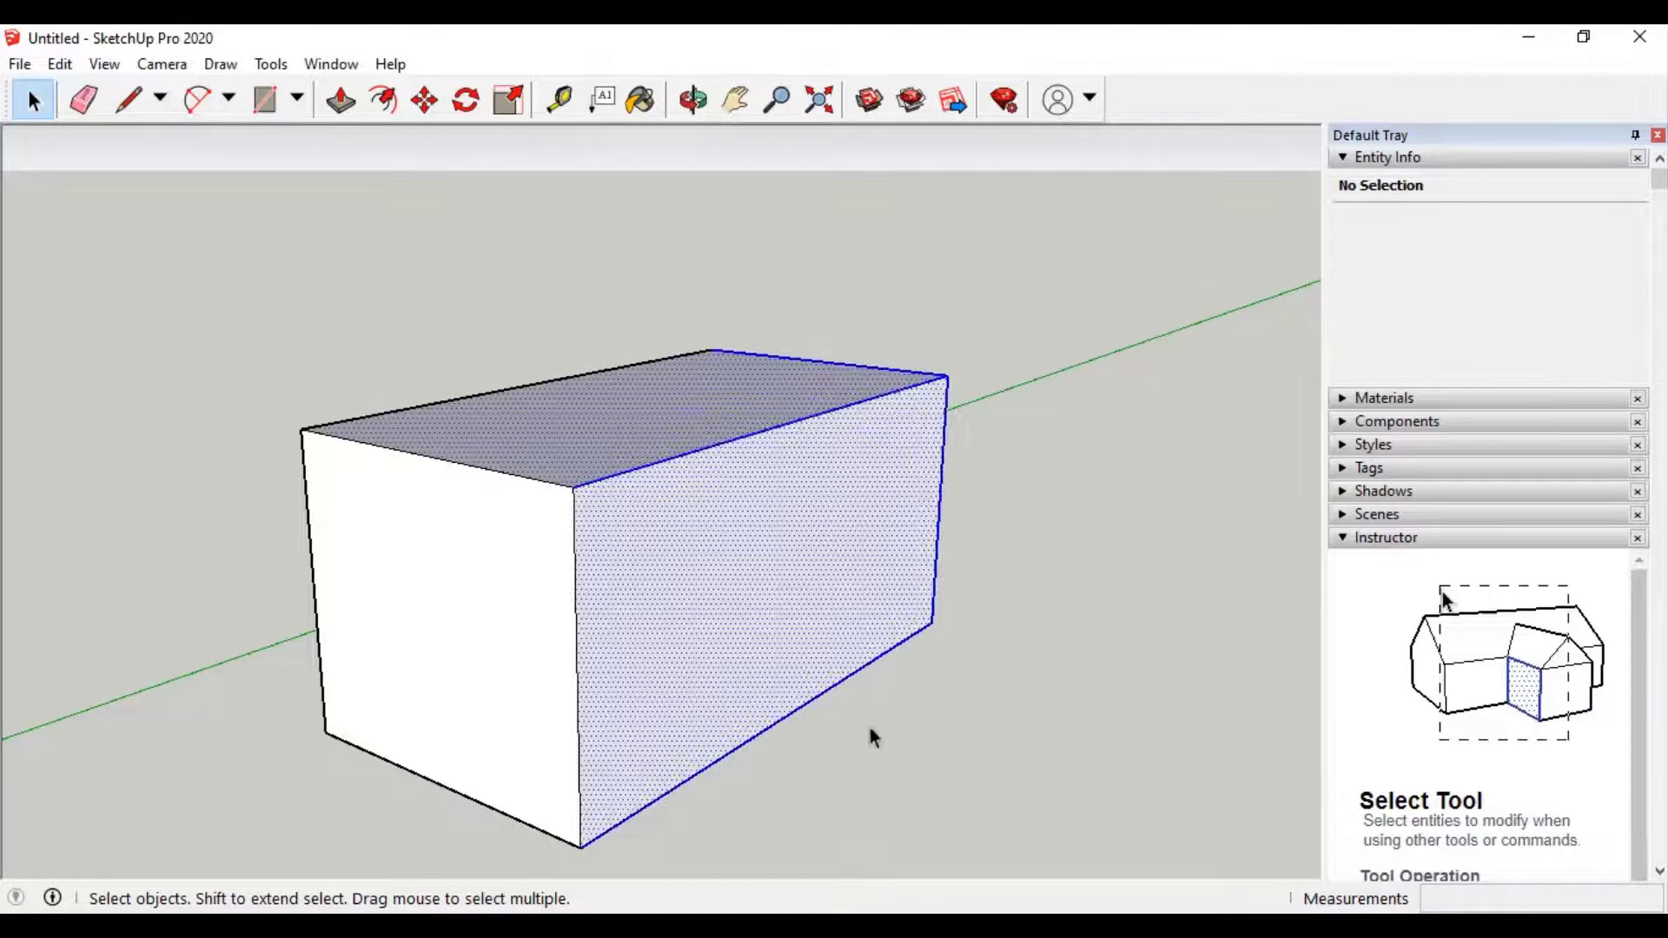
click(1109, 496)
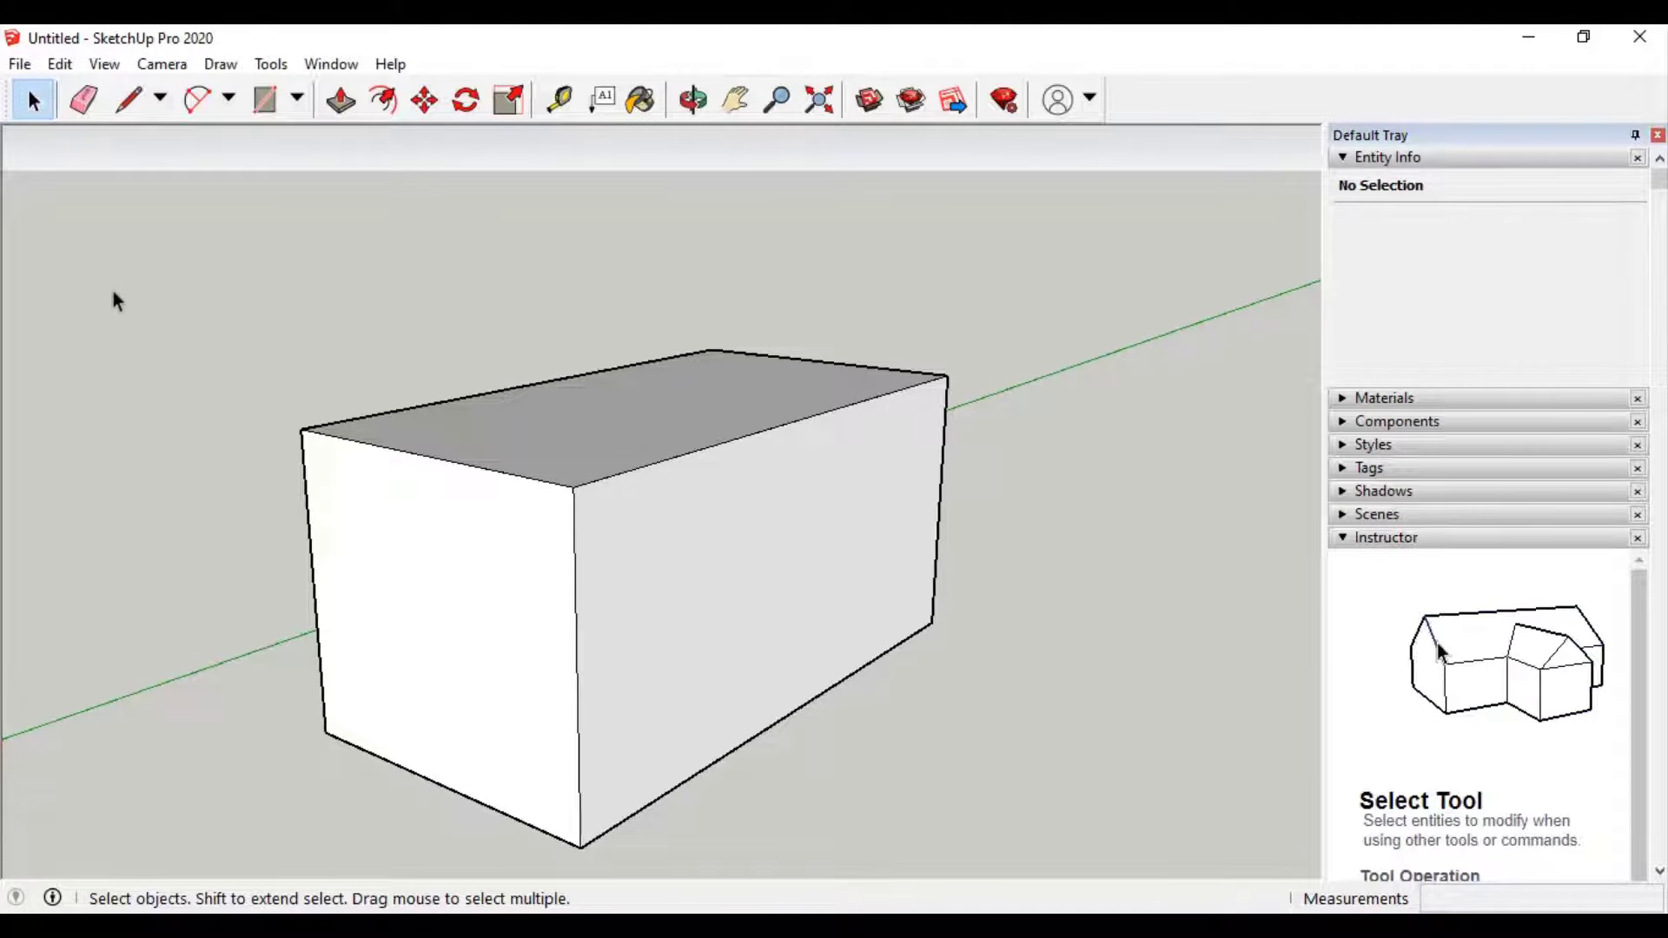
mouse_move(113, 292)
mouse_down()
mouse_move(538, 470)
mouse_move(253, 424)
mouse_move(367, 469)
mouse_up()
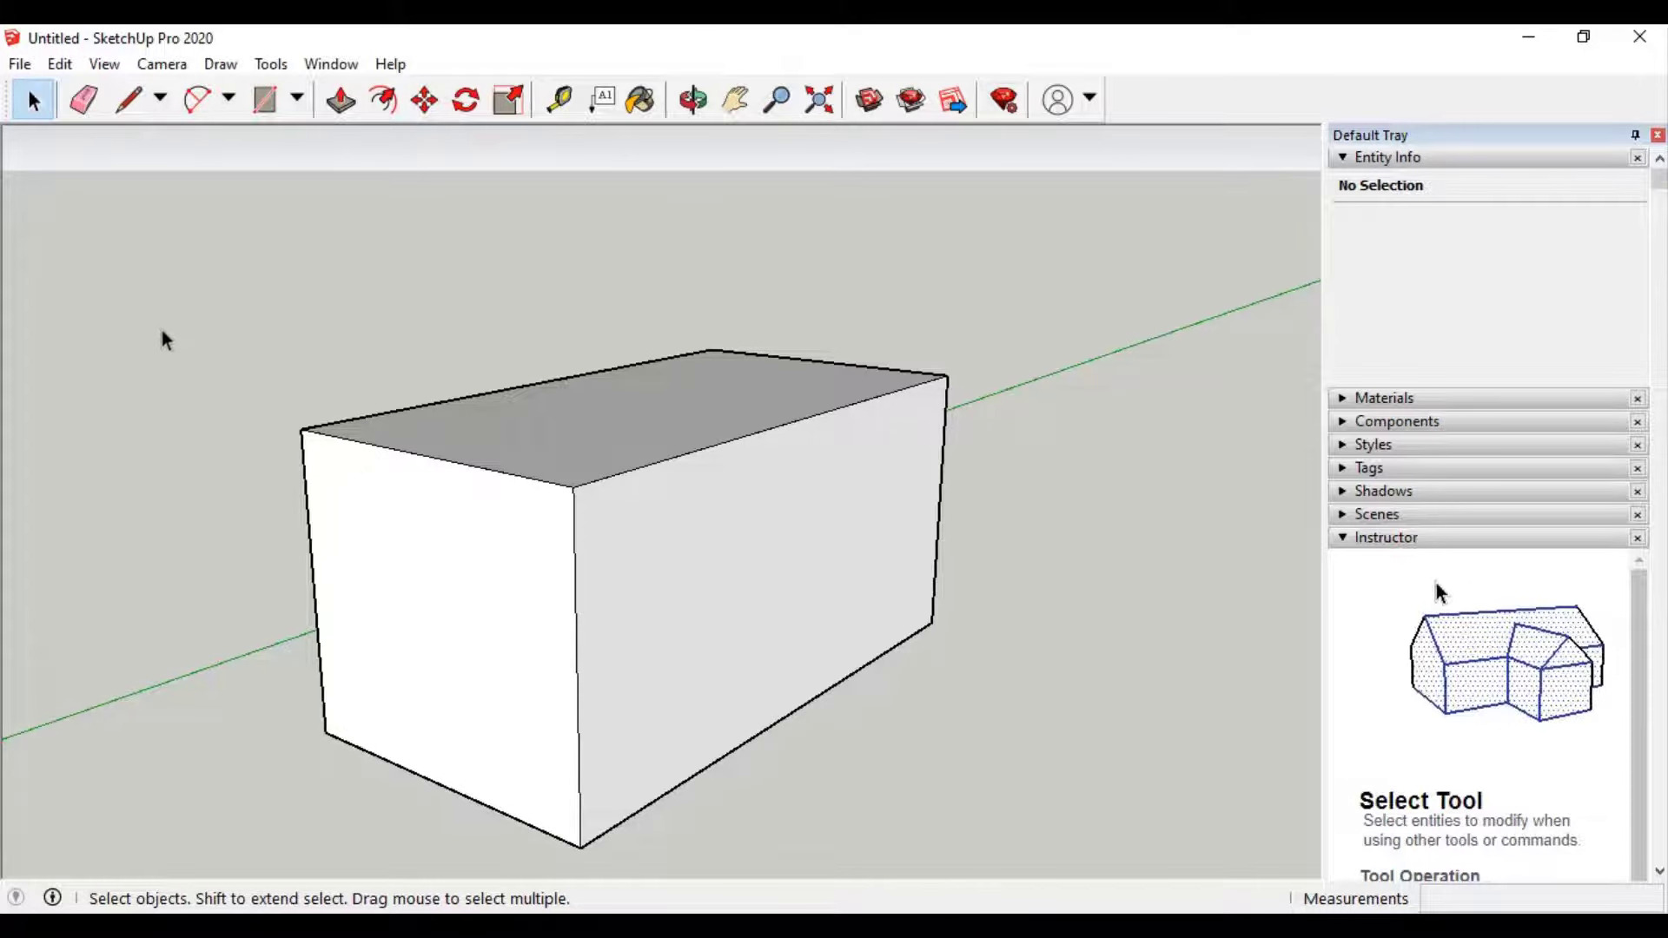
mouse_move(143, 355)
mouse_down()
mouse_move(249, 426)
mouse_move(341, 533)
mouse_move(344, 643)
mouse_move(297, 622)
mouse_move(383, 644)
mouse_move(409, 773)
mouse_move(322, 565)
mouse_move(298, 444)
mouse_move(320, 689)
mouse_move(351, 780)
mouse_move(432, 792)
mouse_up()
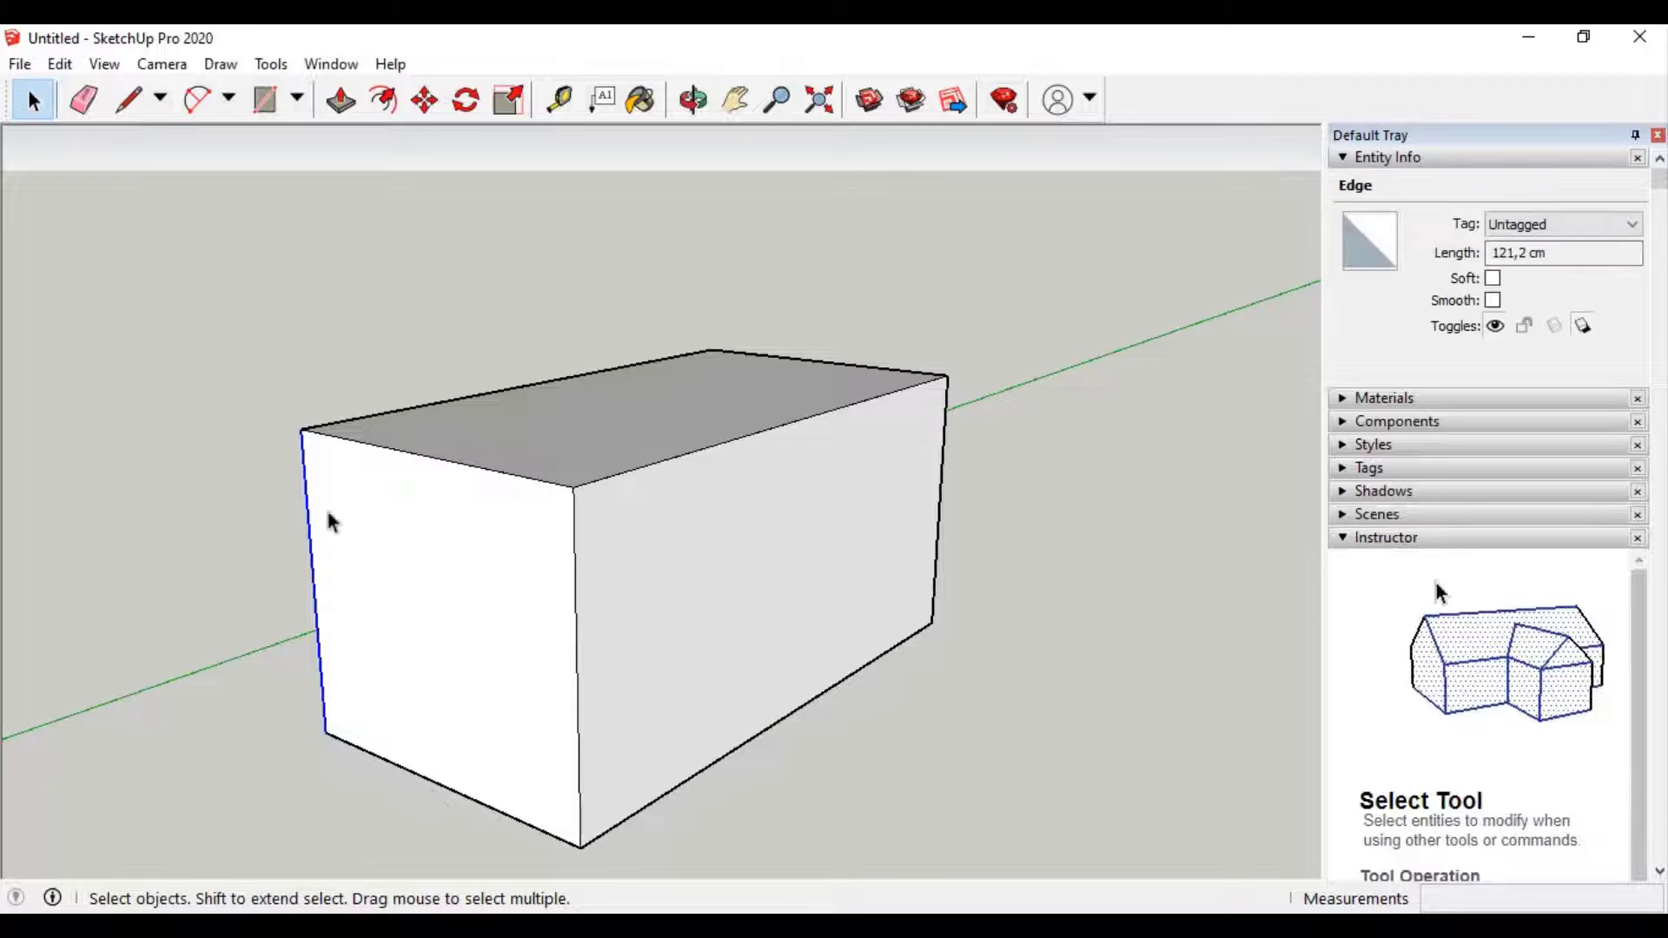
click(163, 326)
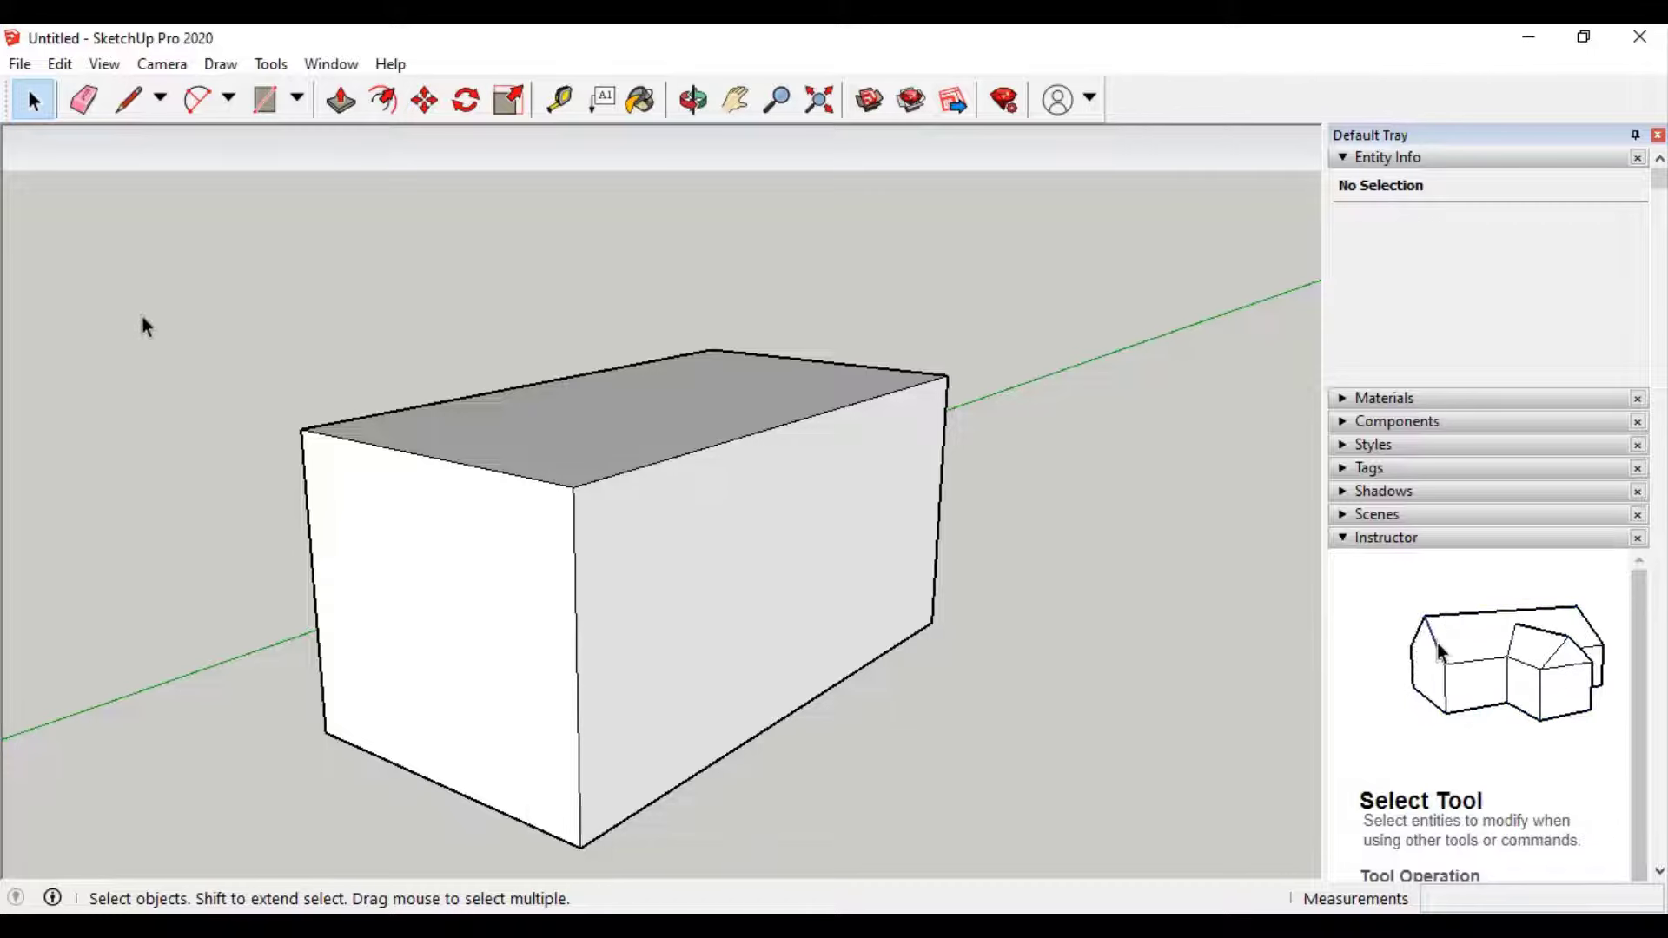
mouse_move(141, 316)
mouse_down()
mouse_move(534, 691)
mouse_move(641, 871)
mouse_up()
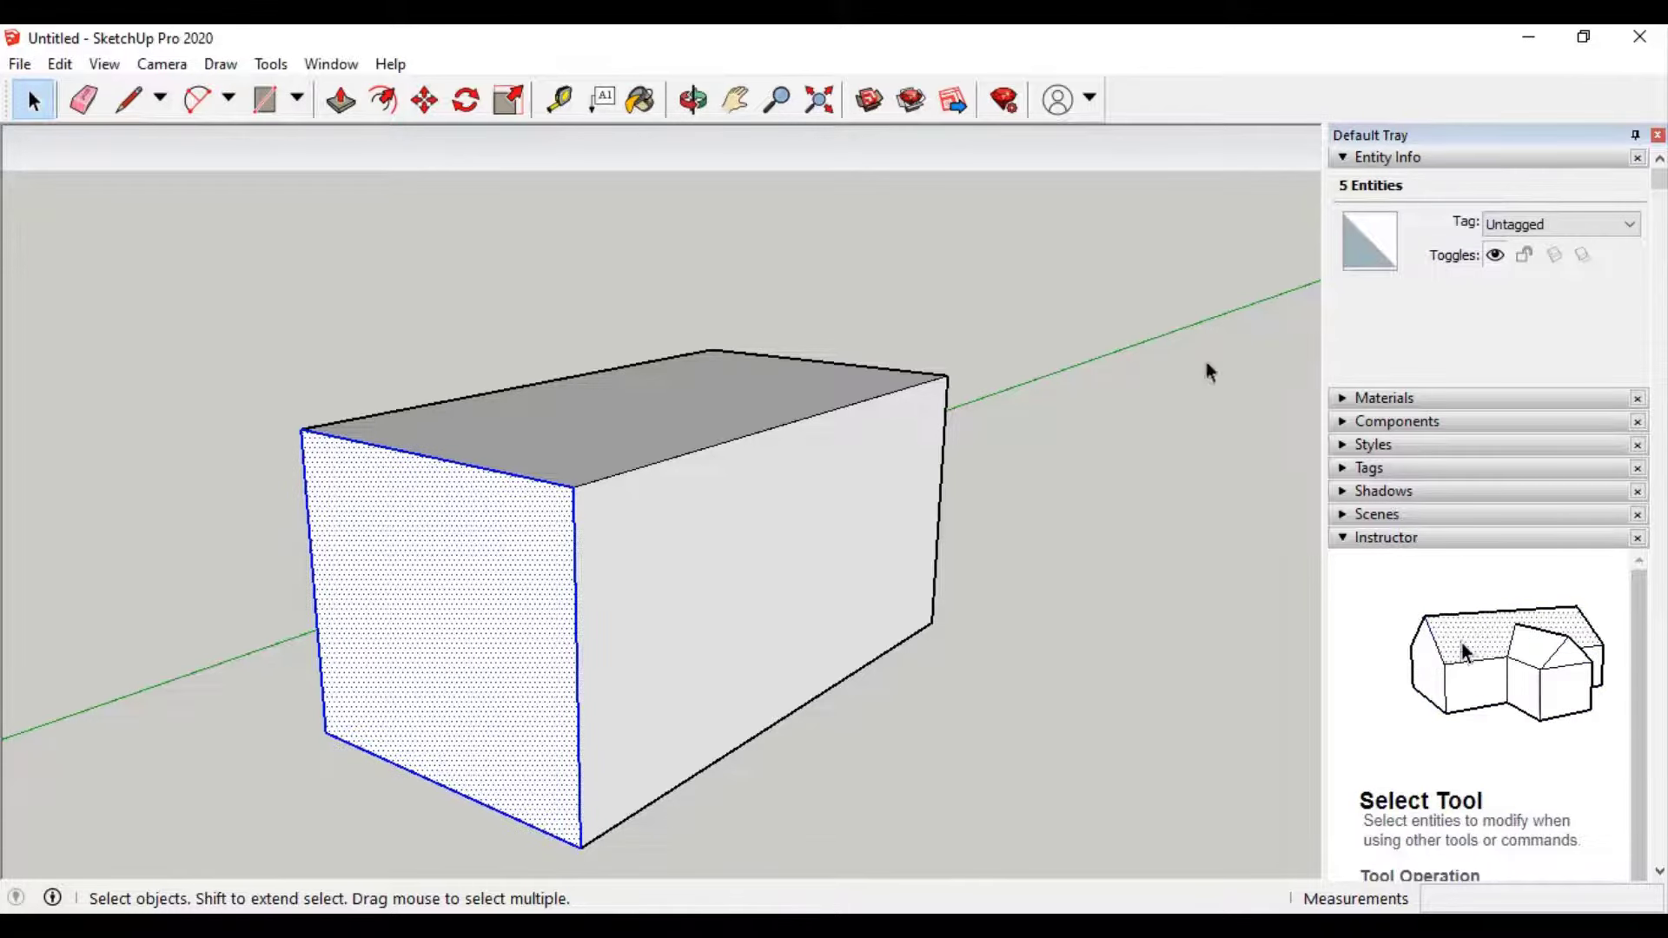
click(997, 361)
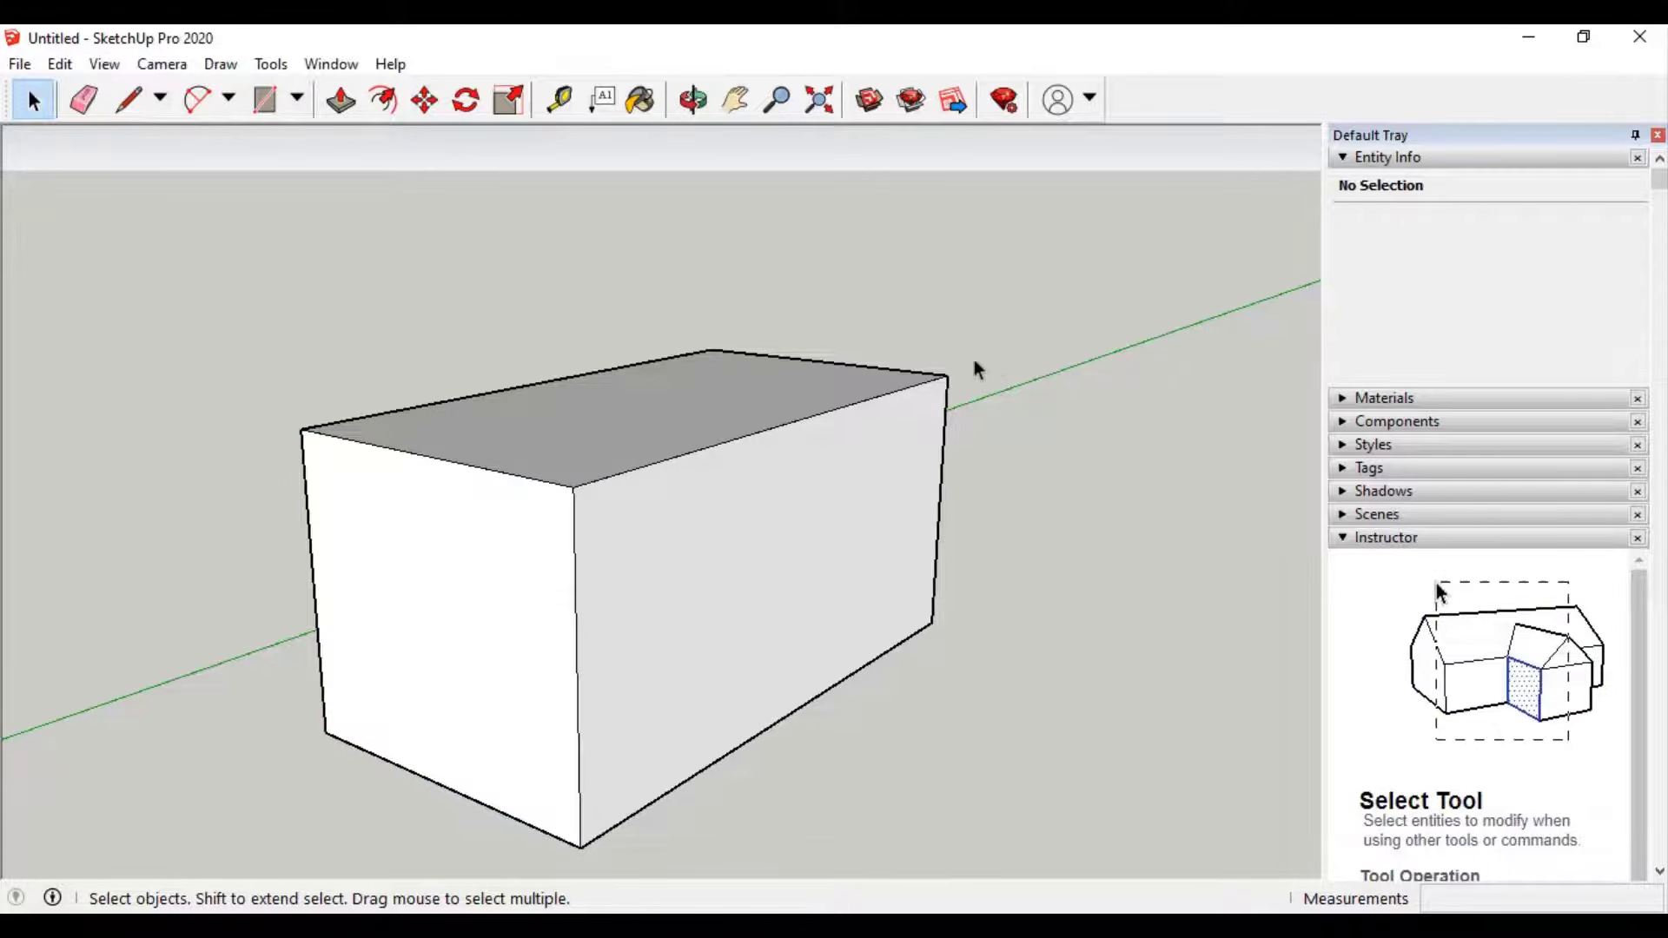
Step: Zoom out until the scale figure and axes origin appear beside the white box
scroll(1029, 556, down, 2)
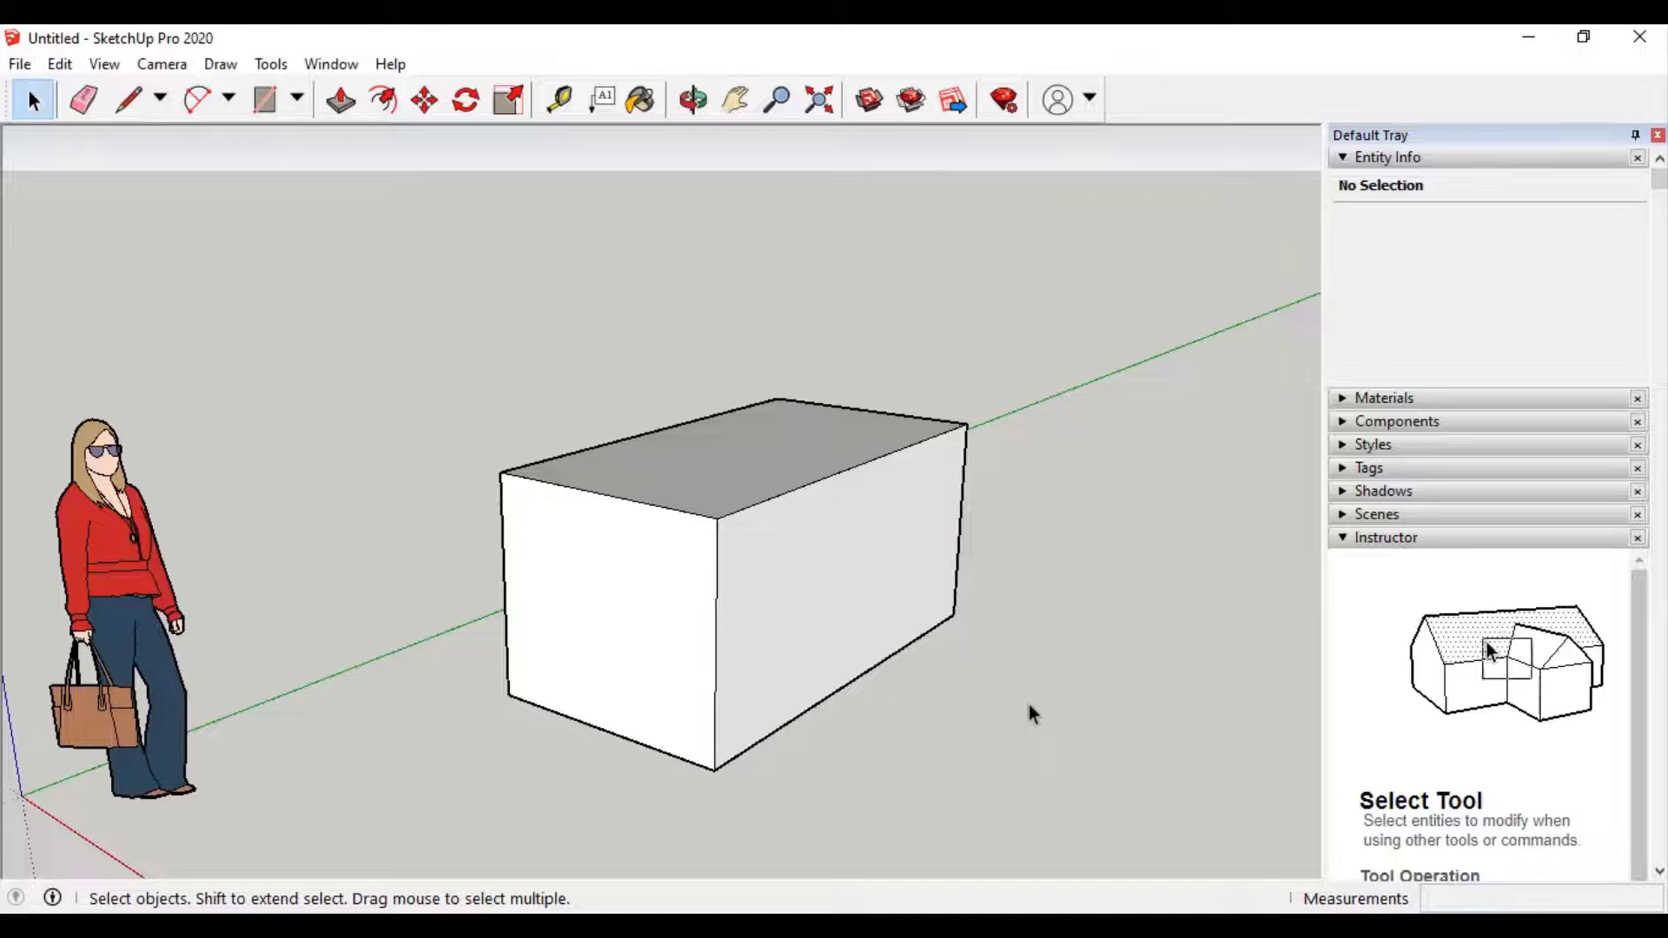
scroll(1028, 691, down, 2)
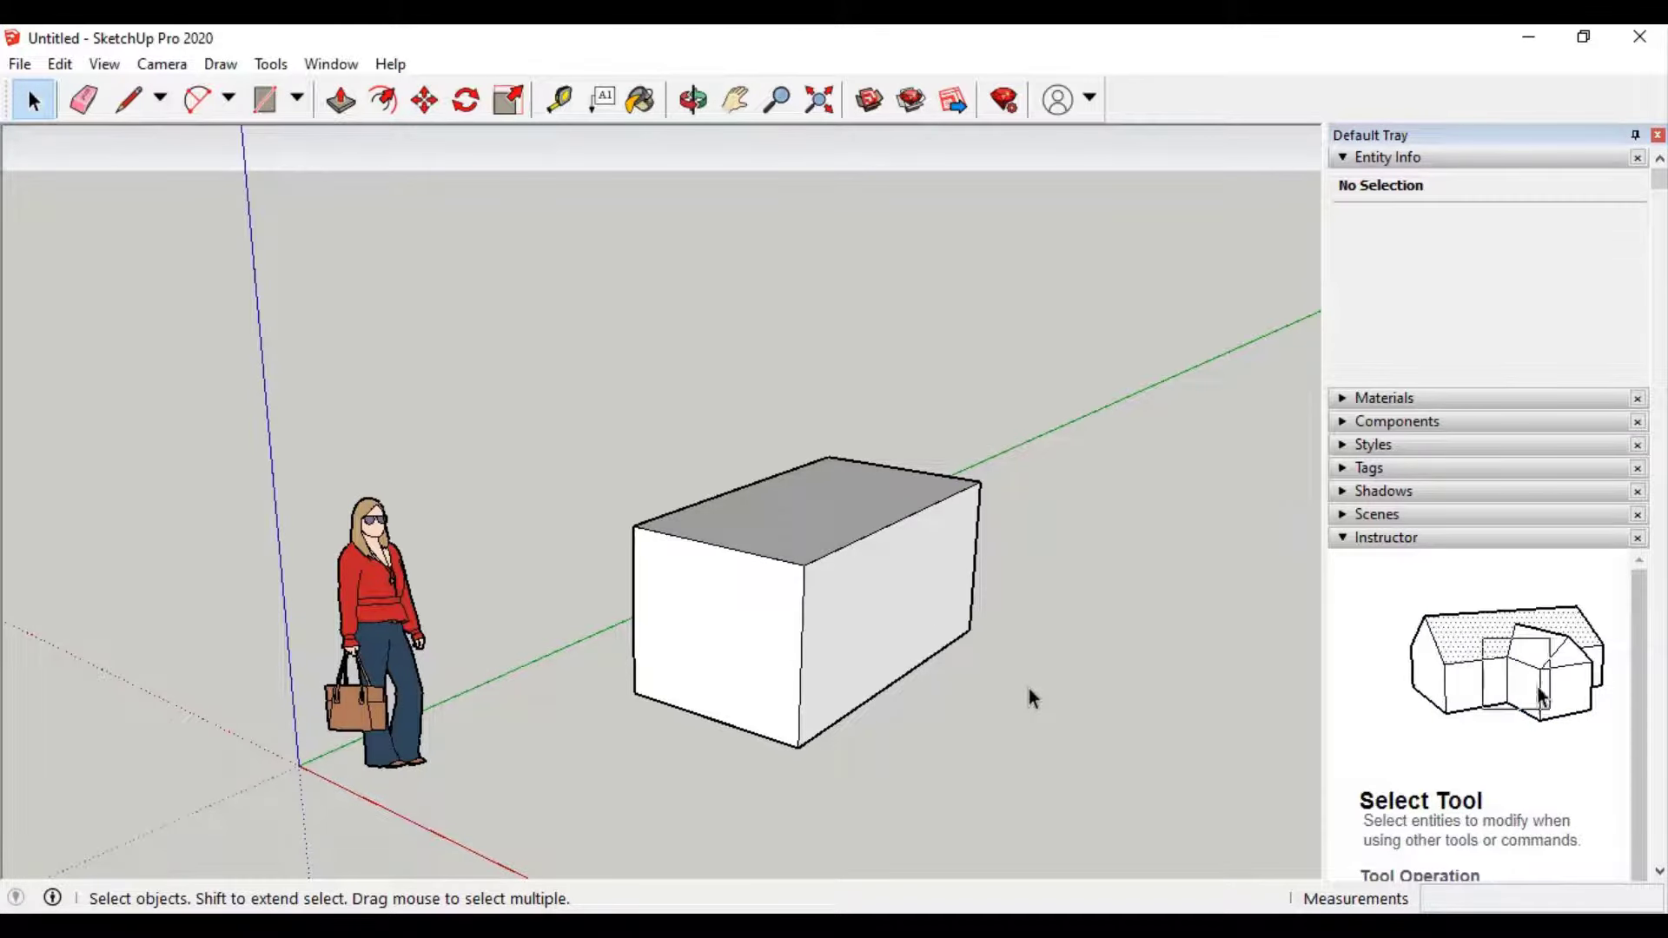
scroll(877, 474, down, 2)
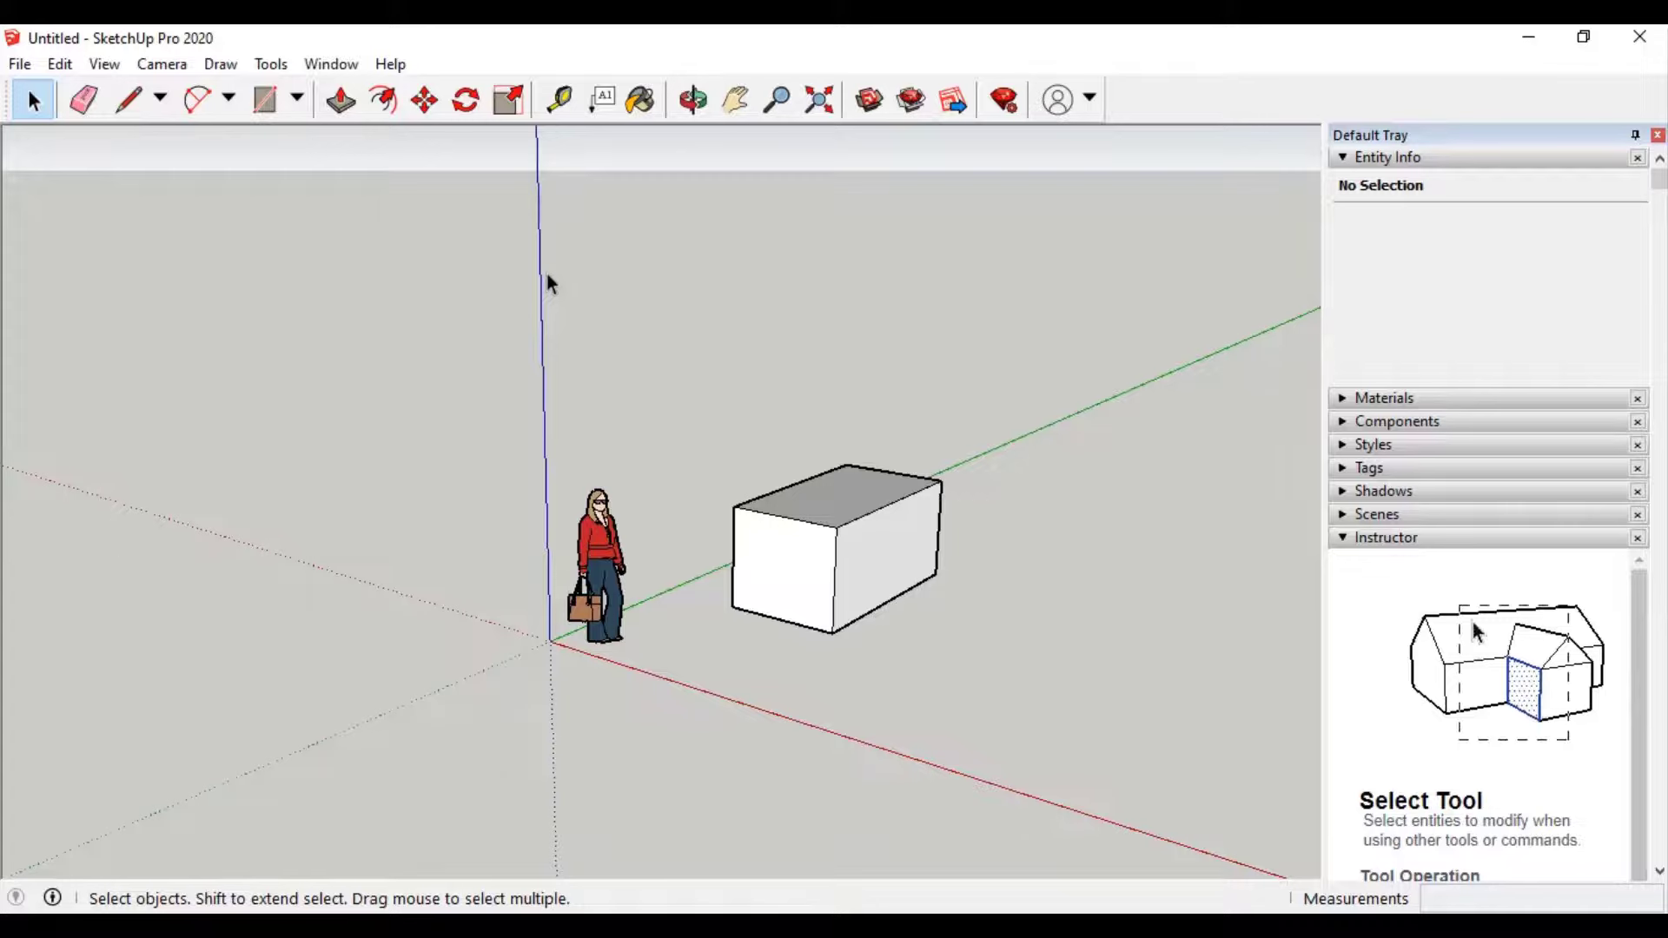
Step: Zoom in, crossing-select the box's right face and top, then clear the selection
scroll(955, 356, up, 3)
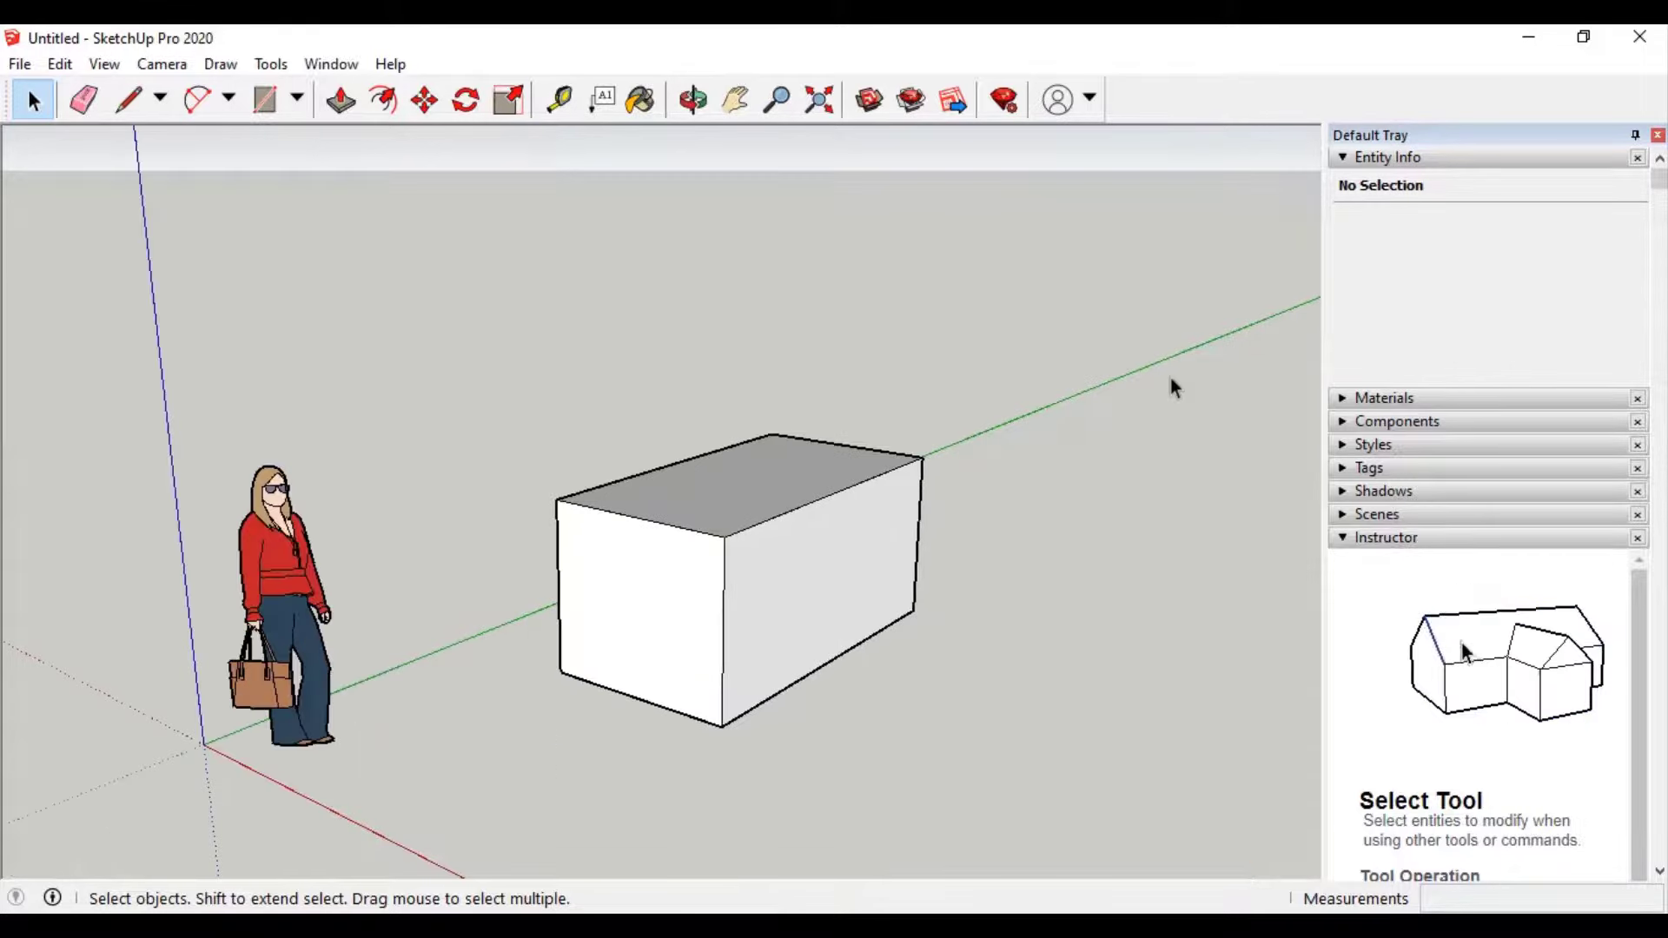
mouse_move(1196, 301)
mouse_down()
mouse_move(969, 478)
mouse_move(919, 495)
mouse_move(921, 584)
mouse_move(889, 568)
mouse_up()
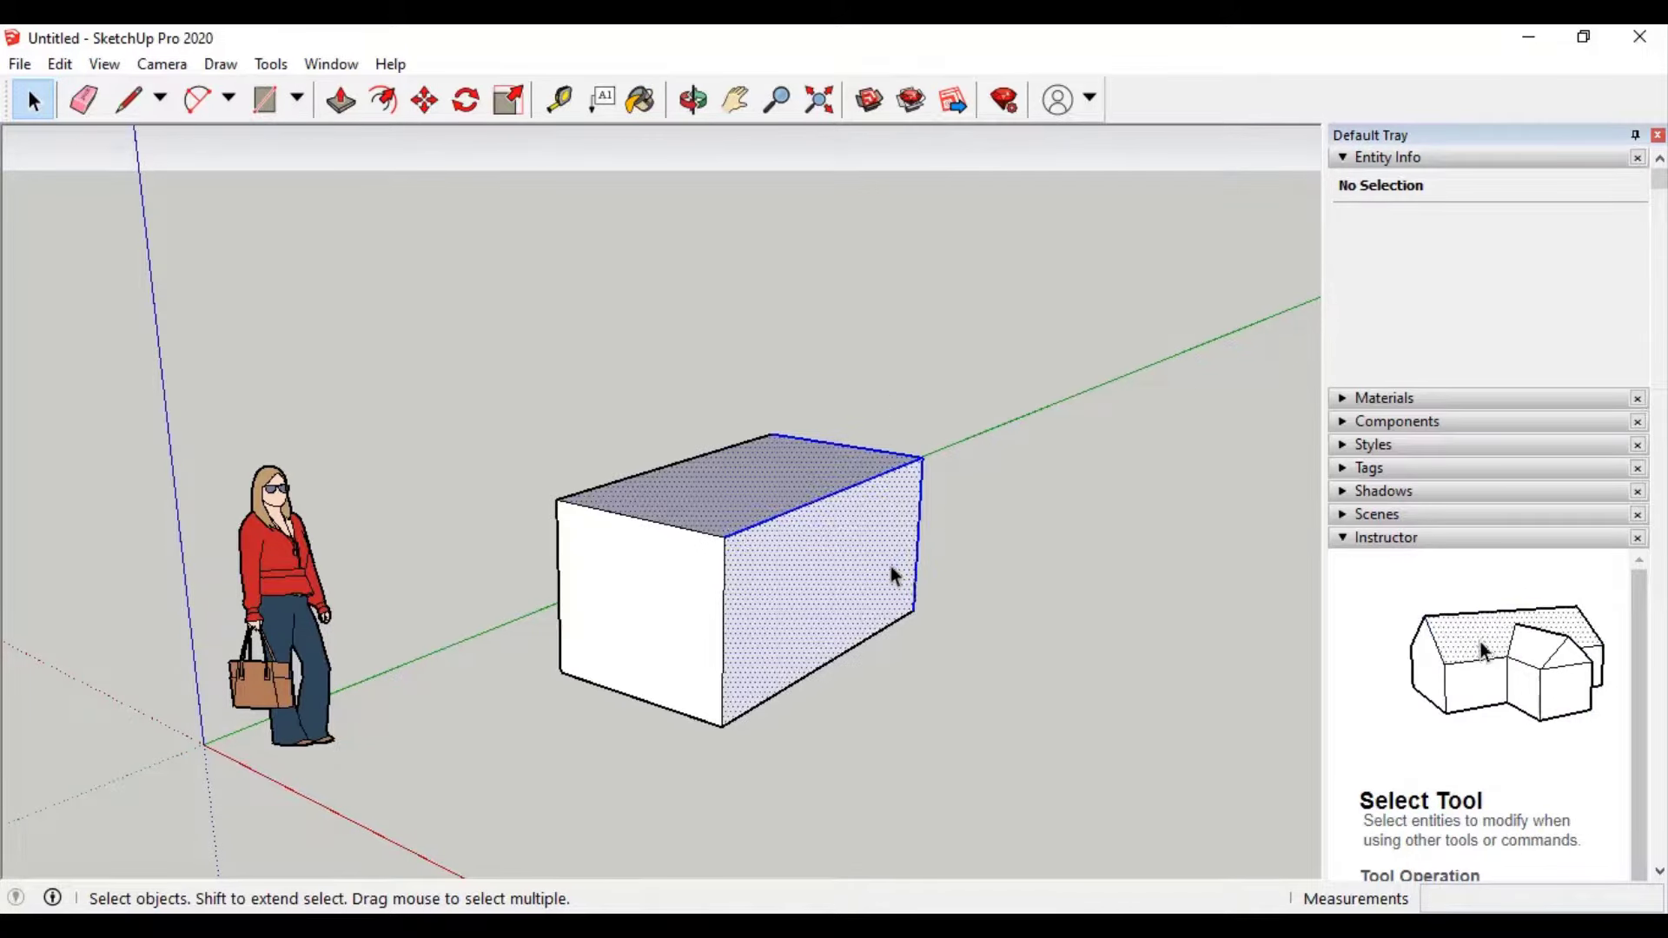
click(1038, 375)
Step: Window-select the front face, then crossing-select front and top faces, clearing each
mouse_move(326, 315)
mouse_down()
mouse_move(726, 611)
mouse_move(744, 632)
mouse_move(655, 714)
mouse_move(715, 767)
mouse_move(751, 771)
mouse_up()
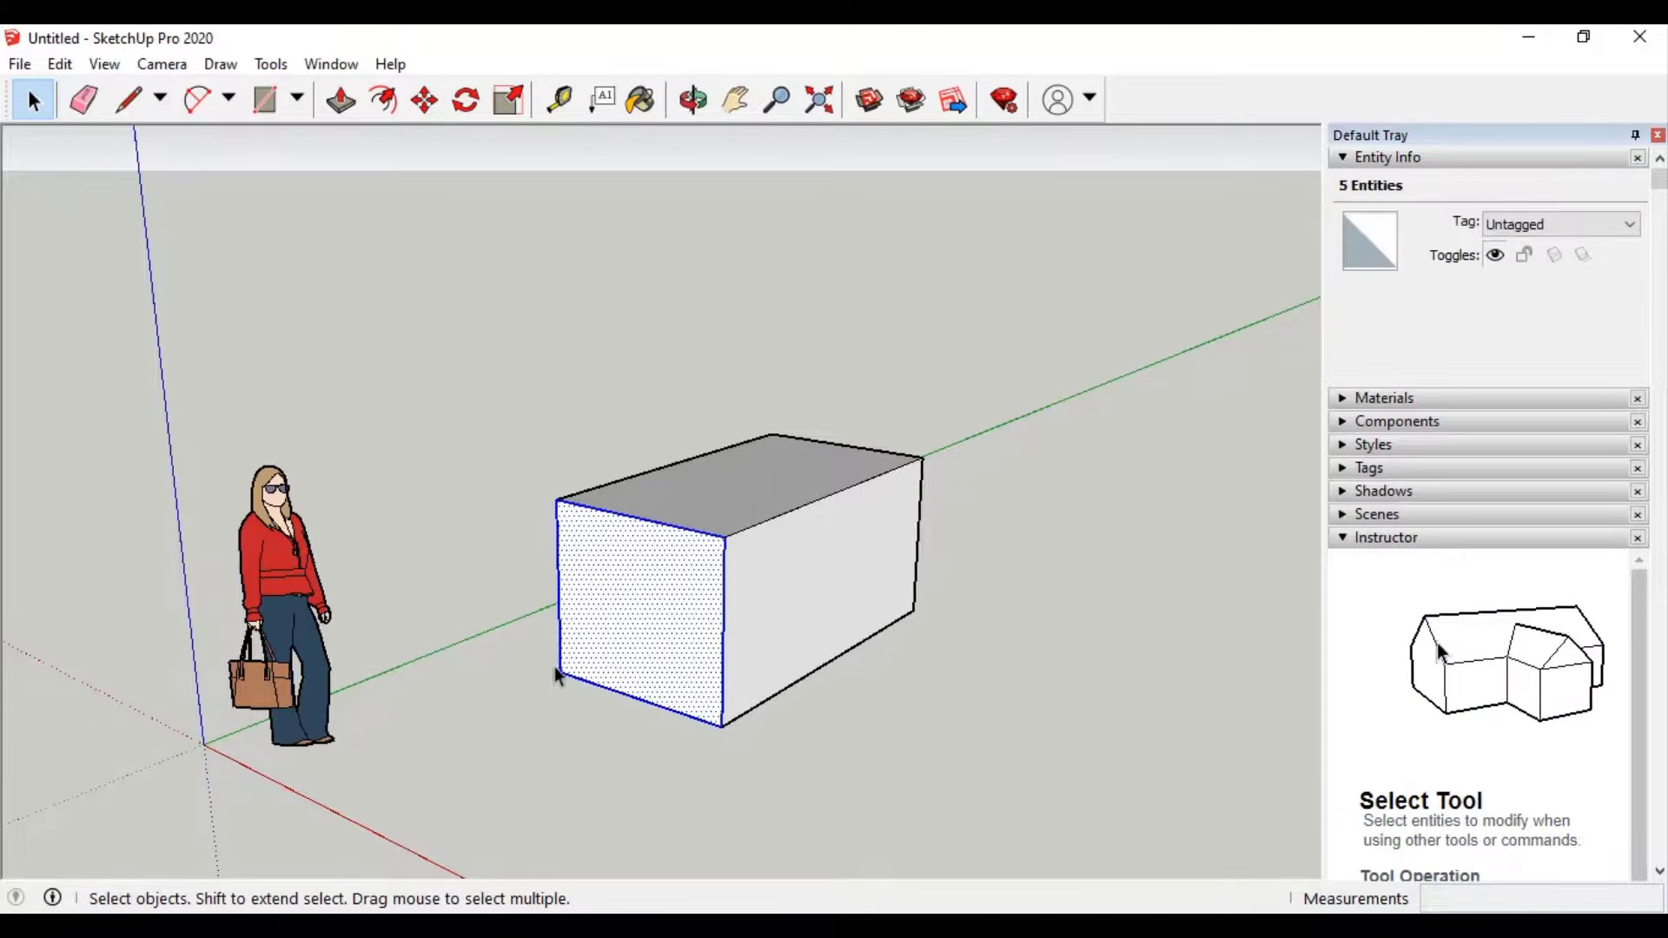
click(473, 439)
mouse_move(370, 375)
mouse_down()
mouse_move(750, 711)
mouse_move(789, 809)
mouse_move(773, 806)
mouse_up()
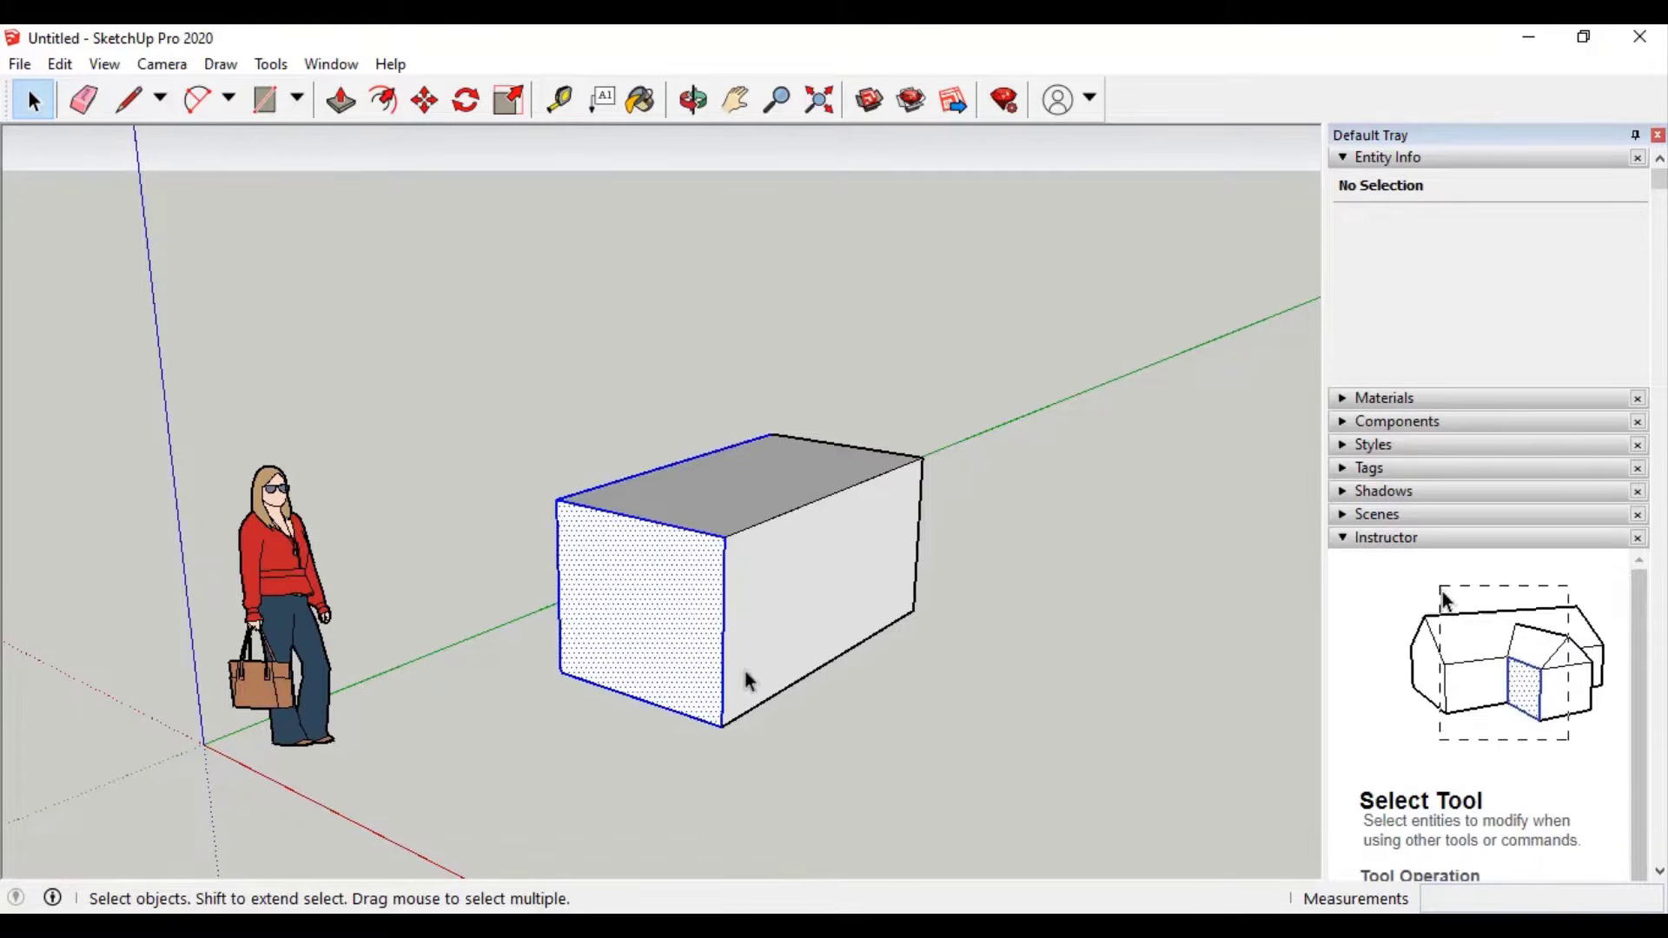
click(546, 419)
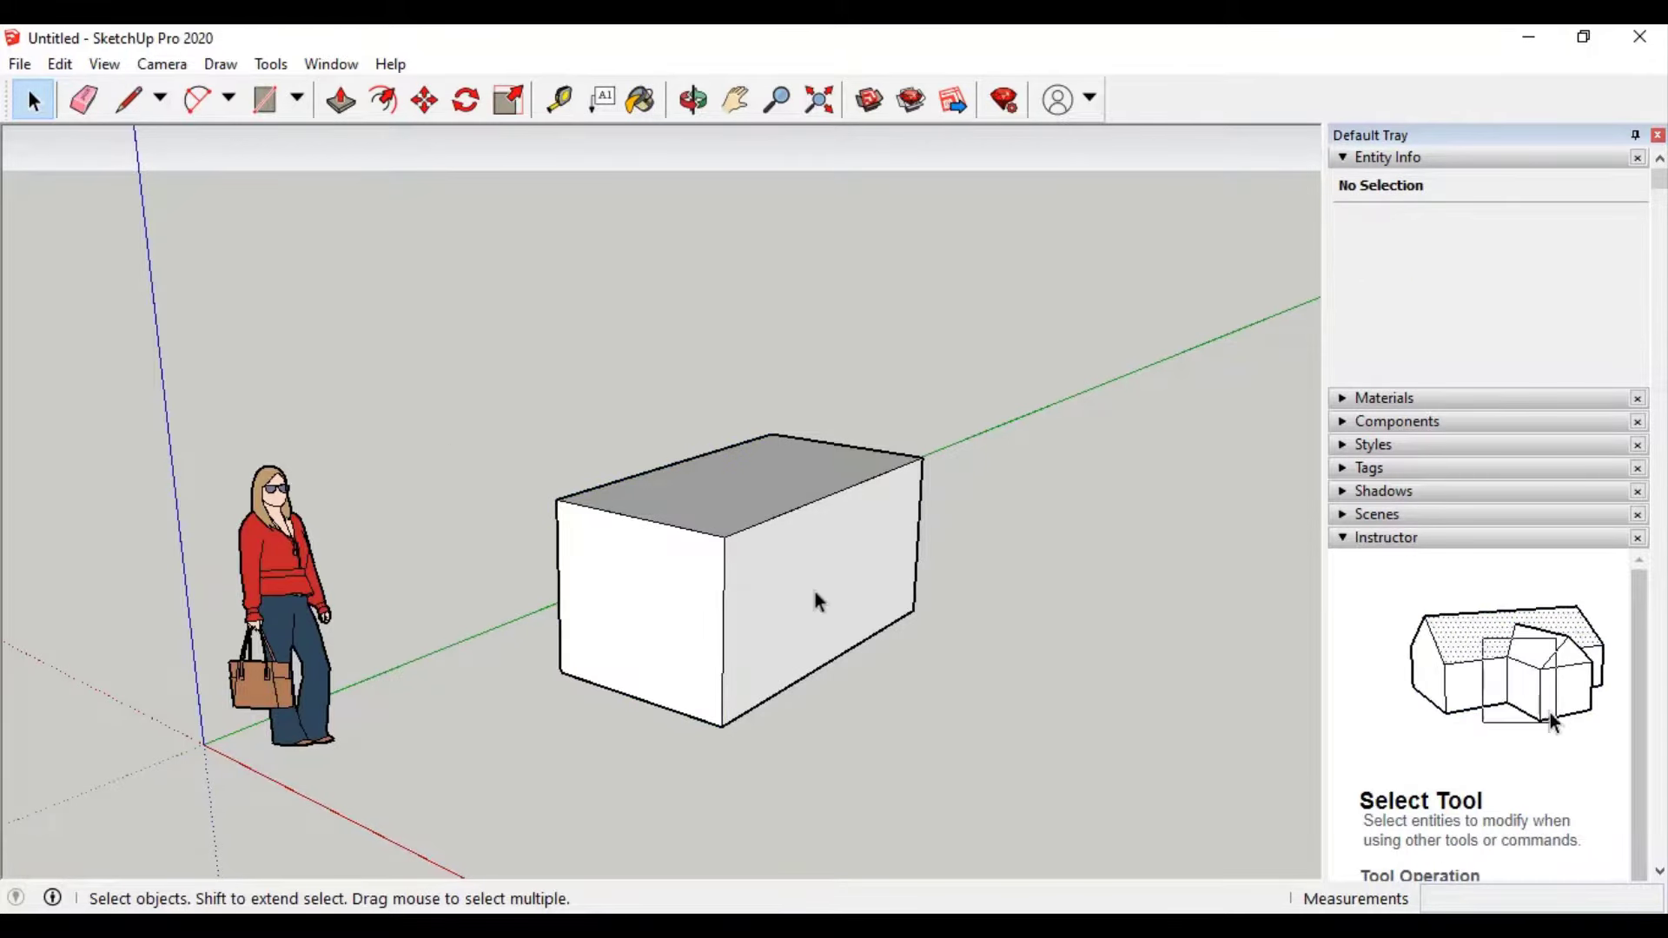
key(o)
mouse_move(468, 618)
mouse_down()
mouse_move(1045, 585)
mouse_move(570, 618)
mouse_up()
key(space)
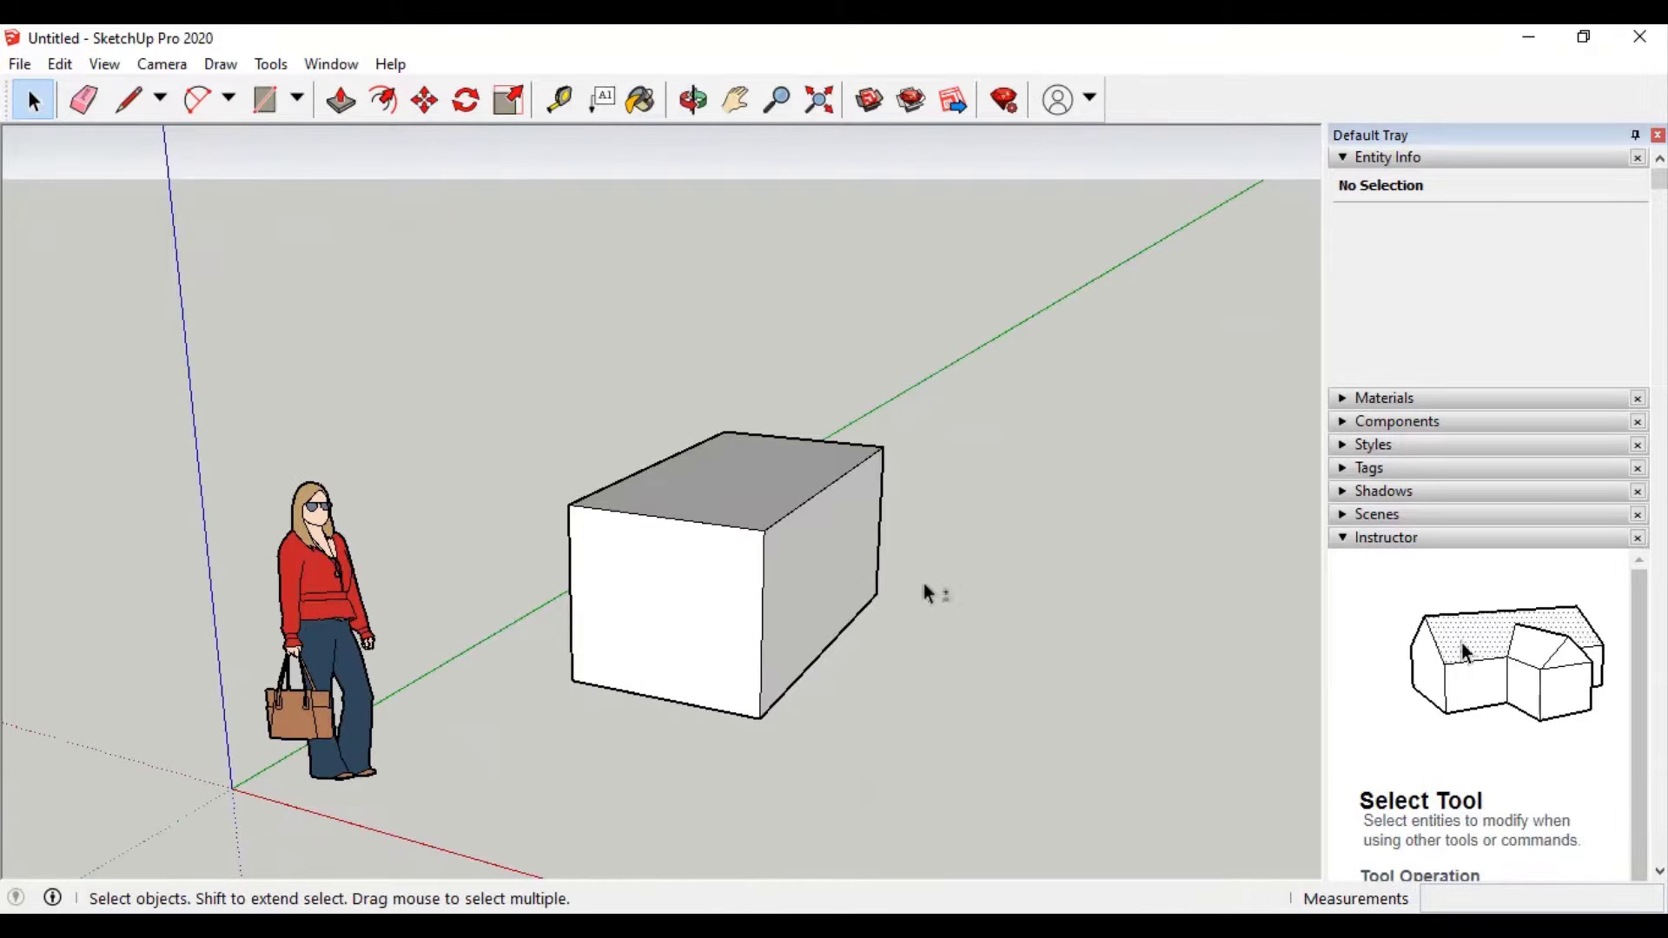
mouse_move(930, 588)
shift+middle_down()
mouse_move(759, 562)
mouse_move(1148, 560)
mouse_move(990, 561)
shift+middle_up()
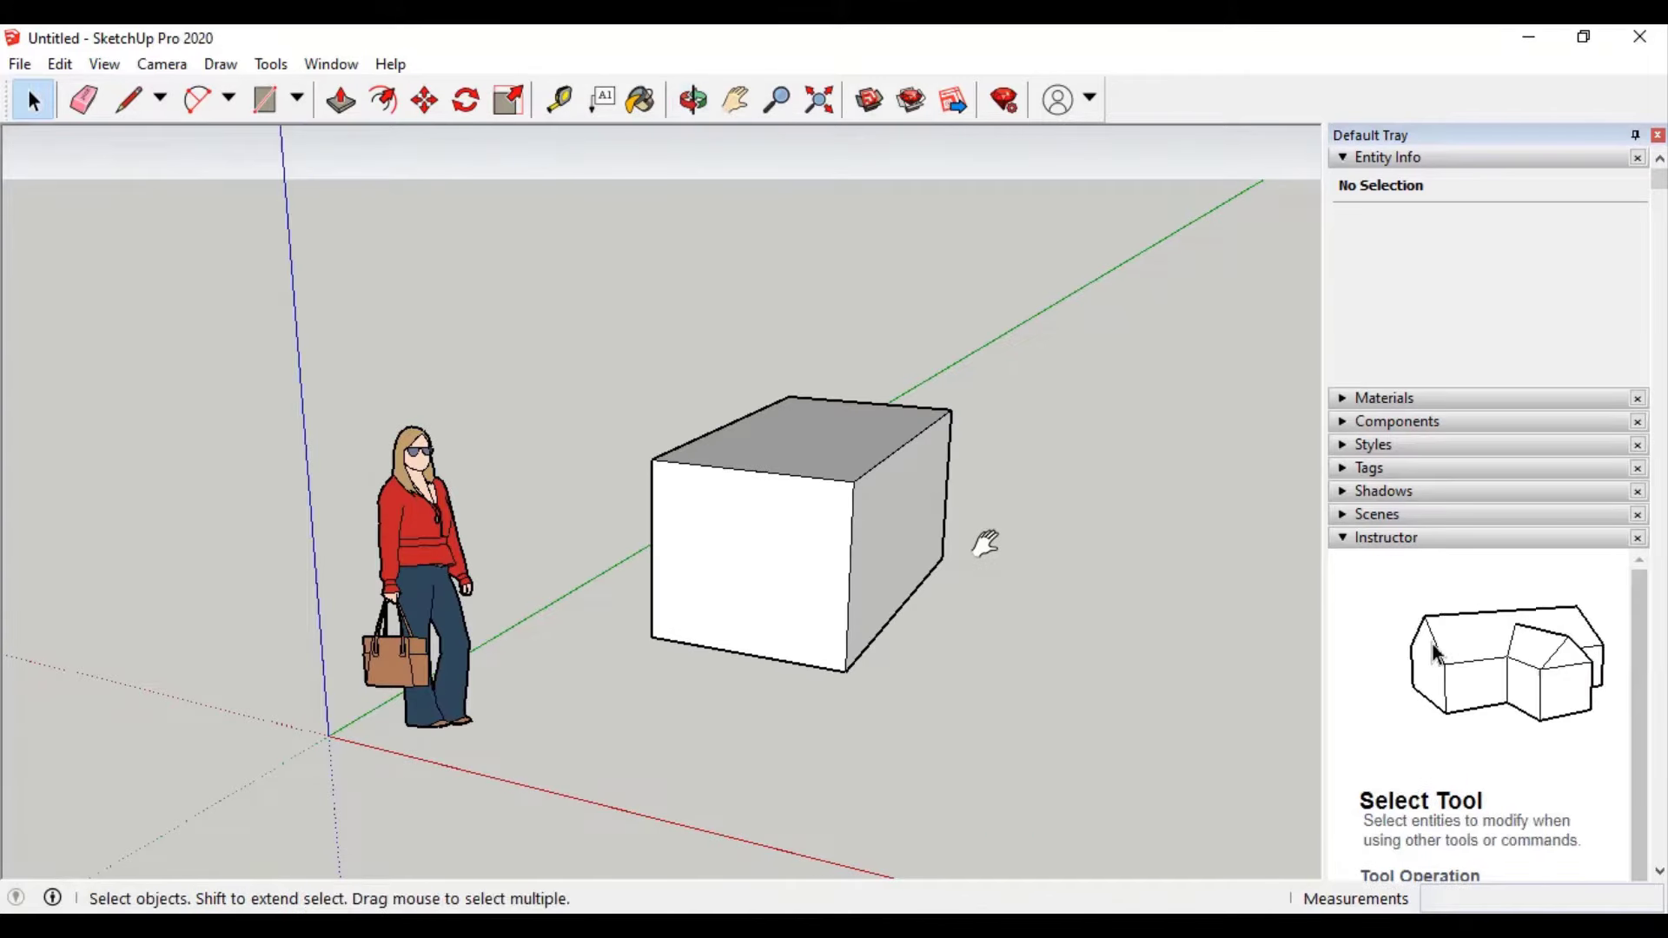